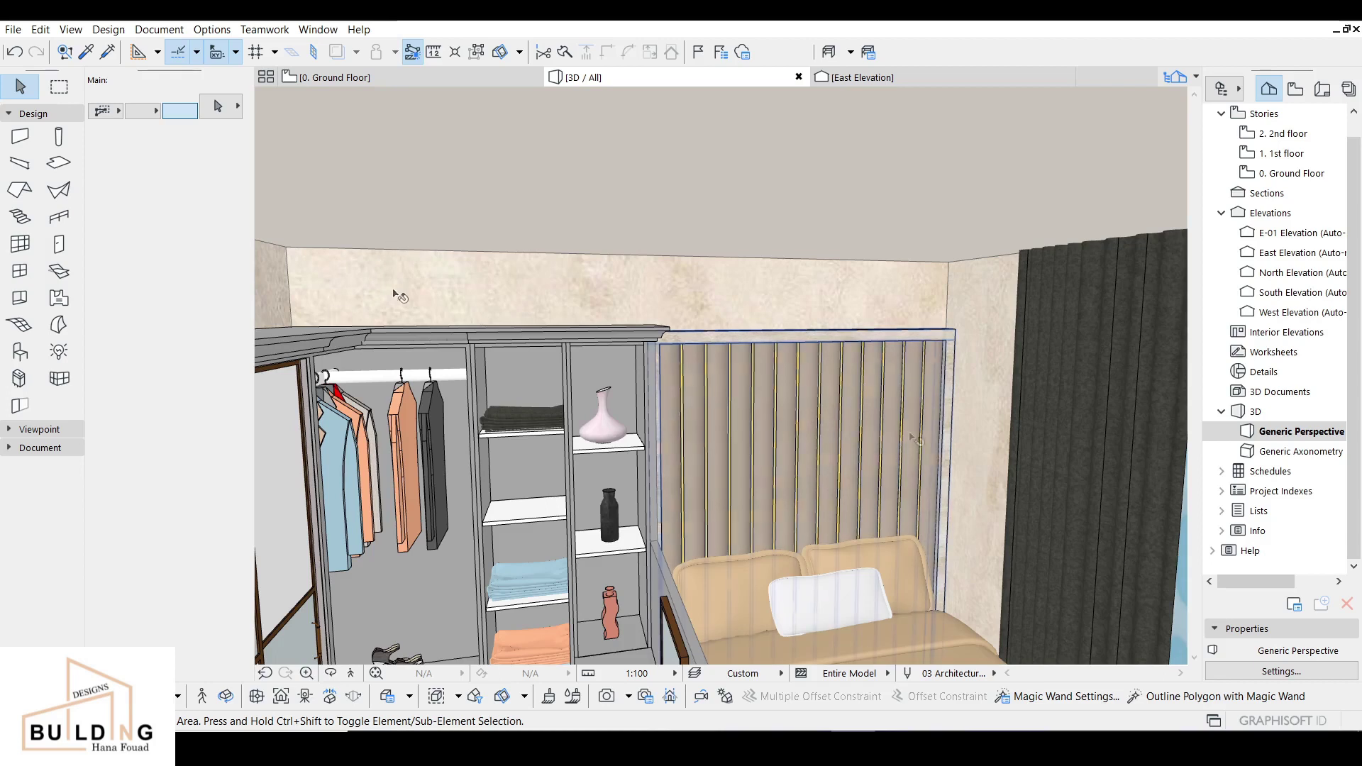
- Move the concrete roof slab about 5403 mm sideways, clear of the bedroom, so the room interior is open from above
{"action": "scroll", "coordinate": [690, 320], "scroll_direction": "up", "scroll_amount": 3}
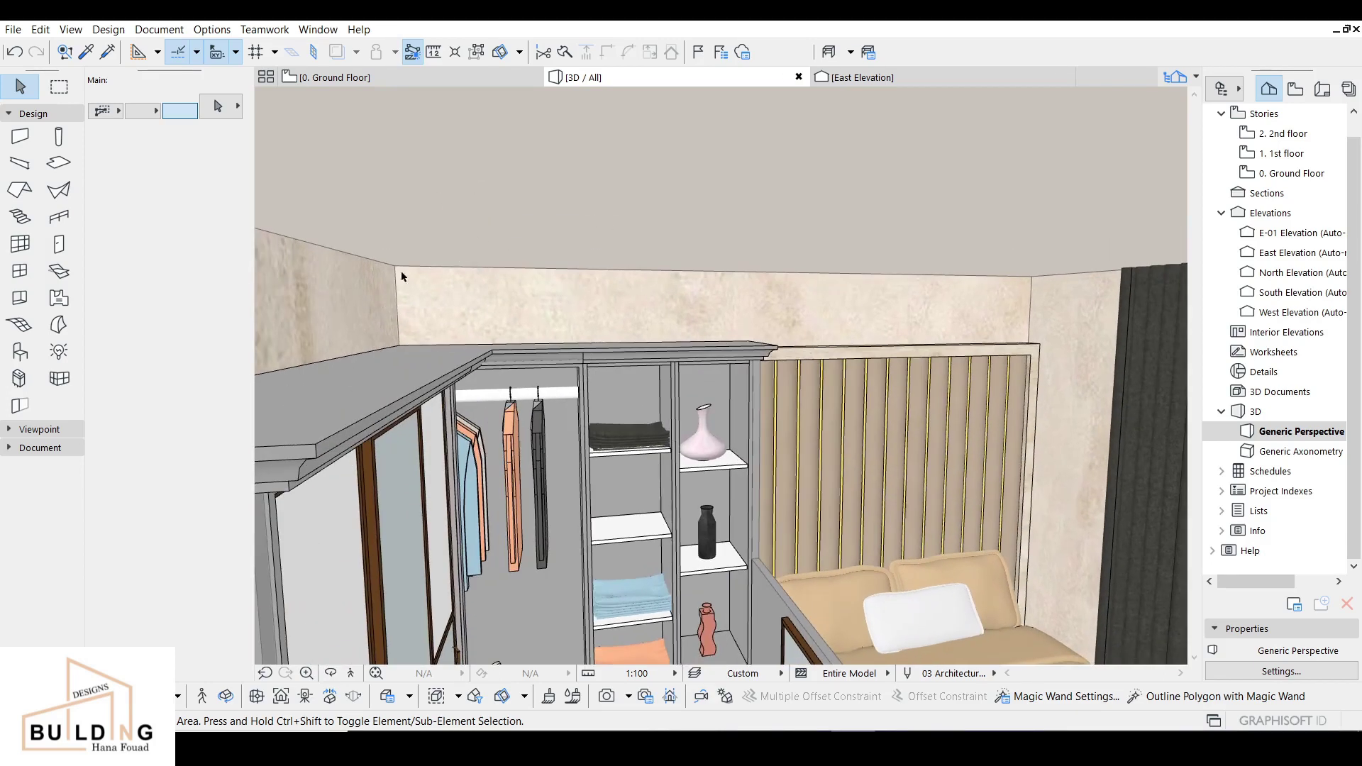
{"action": "left_click", "coordinate": [332, 674]}
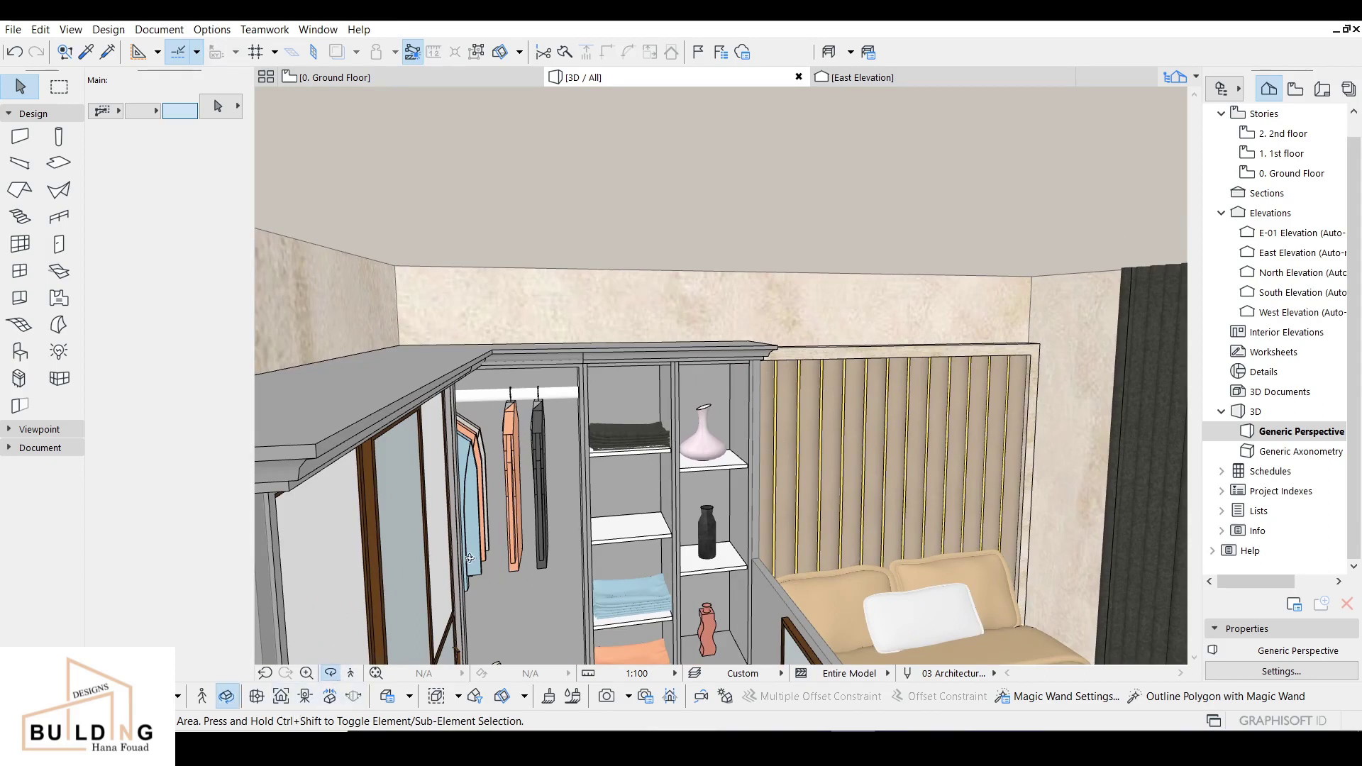
{"action": "scroll", "coordinate": [676, 390], "scroll_direction": "down", "scroll_amount": 3}
{"action": "scroll", "coordinate": [676, 389], "scroll_direction": "down", "scroll_amount": 10}
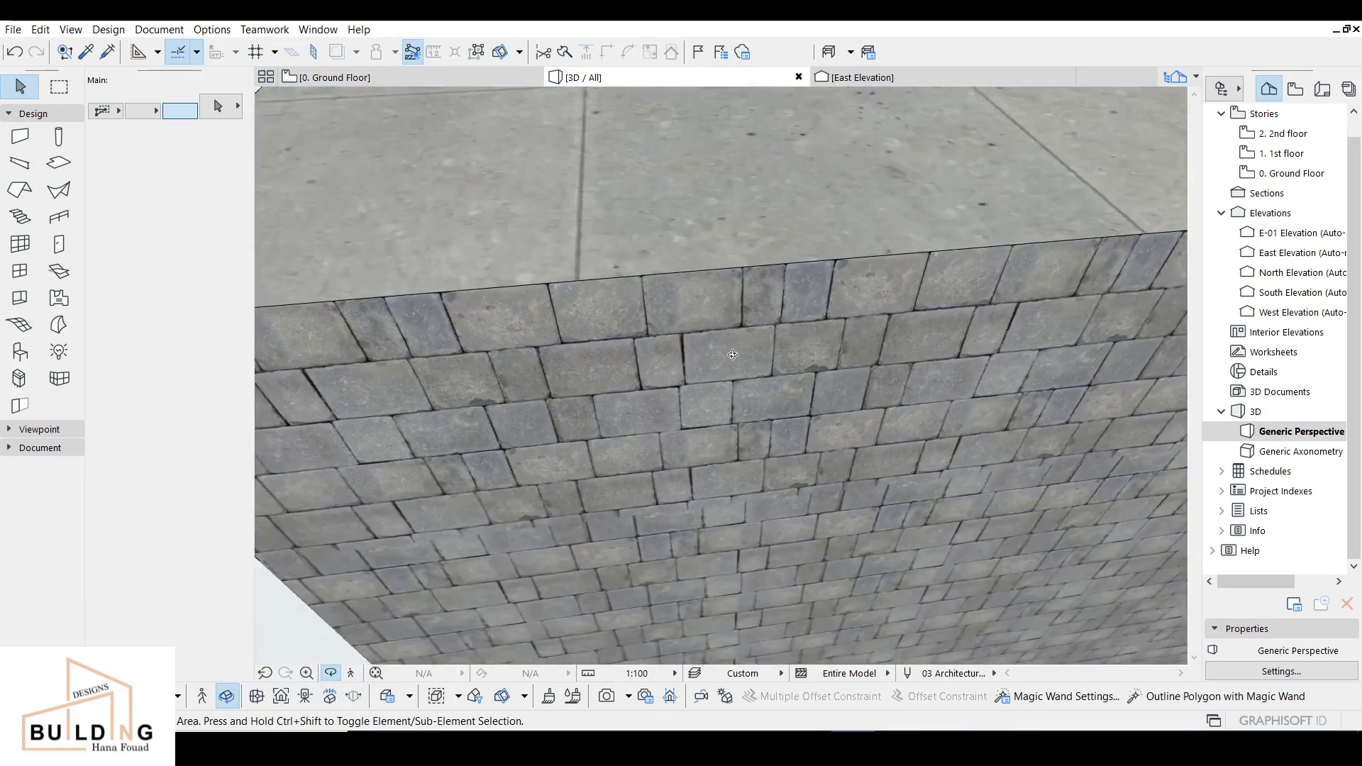
{"action": "mouse_move", "coordinate": [733, 355]}
{"action": "left_mouse_down"}
{"action": "mouse_move", "coordinate": [778, 213]}
{"action": "mouse_move", "coordinate": [761, 184]}
{"action": "mouse_move", "coordinate": [693, 295]}
{"action": "mouse_move", "coordinate": [717, 376]}
{"action": "left_mouse_up"}
{"action": "scroll", "coordinate": [778, 212], "scroll_direction": "down", "scroll_amount": 2}
{"action": "scroll", "coordinate": [762, 183], "scroll_direction": "down", "scroll_amount": 2}
{"action": "key", "text": "Escape"}
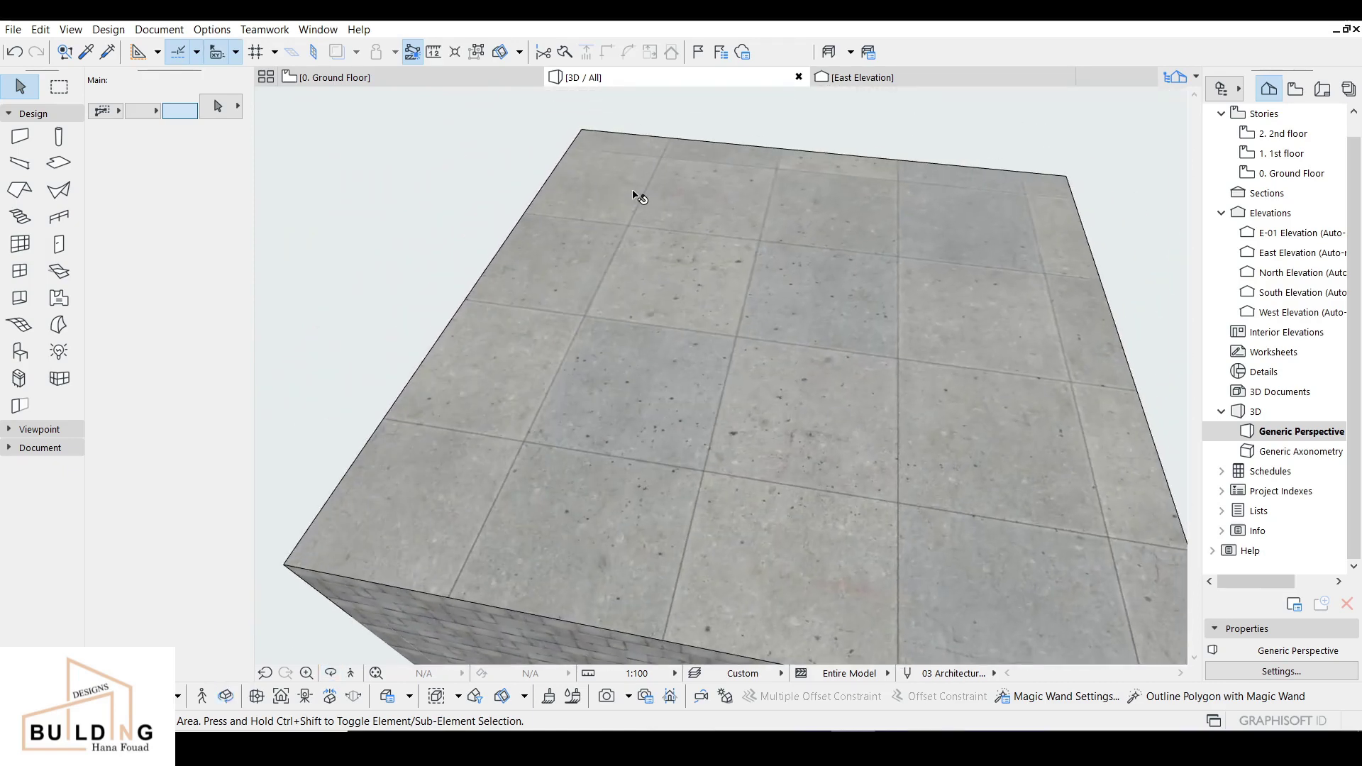
{"action": "left_click", "coordinate": [638, 197]}
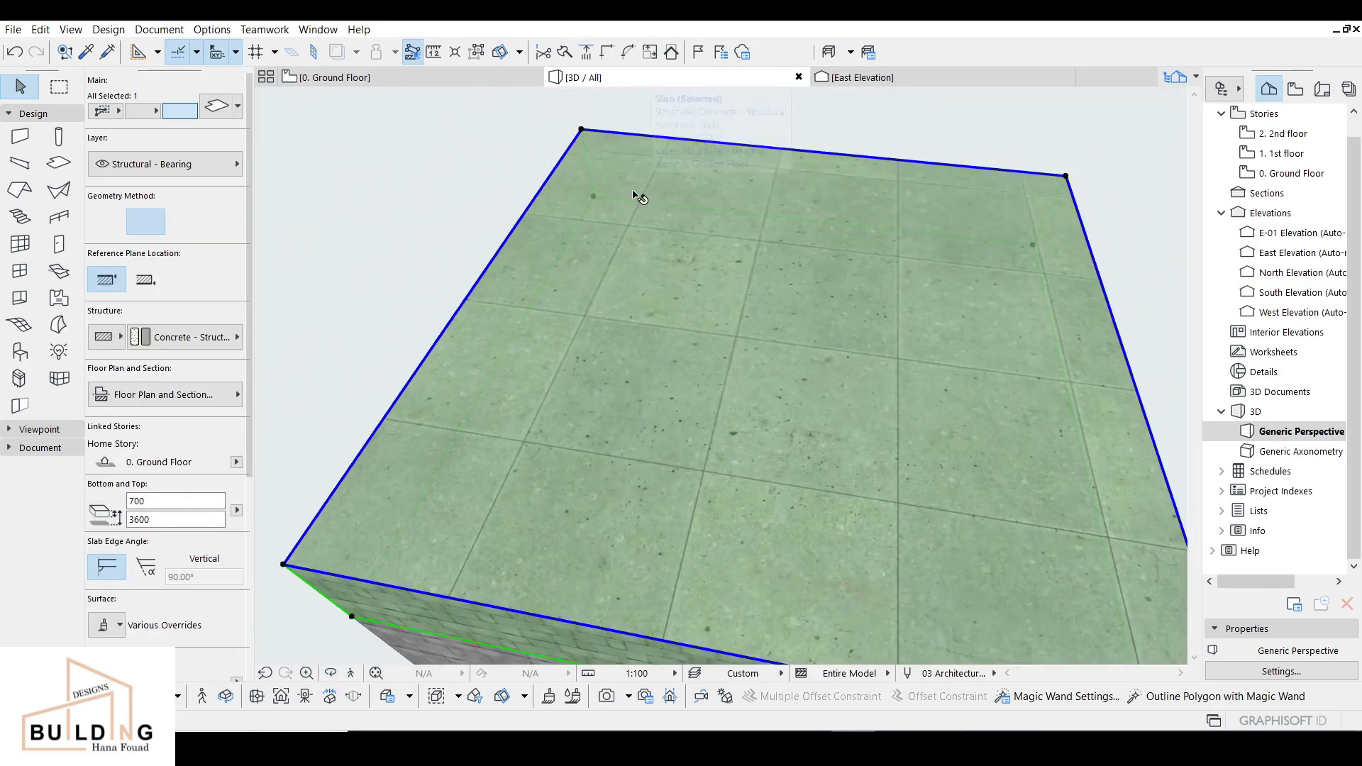
{"action": "left_click", "coordinate": [580, 132]}
{"action": "scroll", "coordinate": [800, 215], "scroll_direction": "down", "scroll_amount": 2}
{"action": "middle_click_drag", "start_coordinate": [800, 216], "coordinate": [432, 255]}
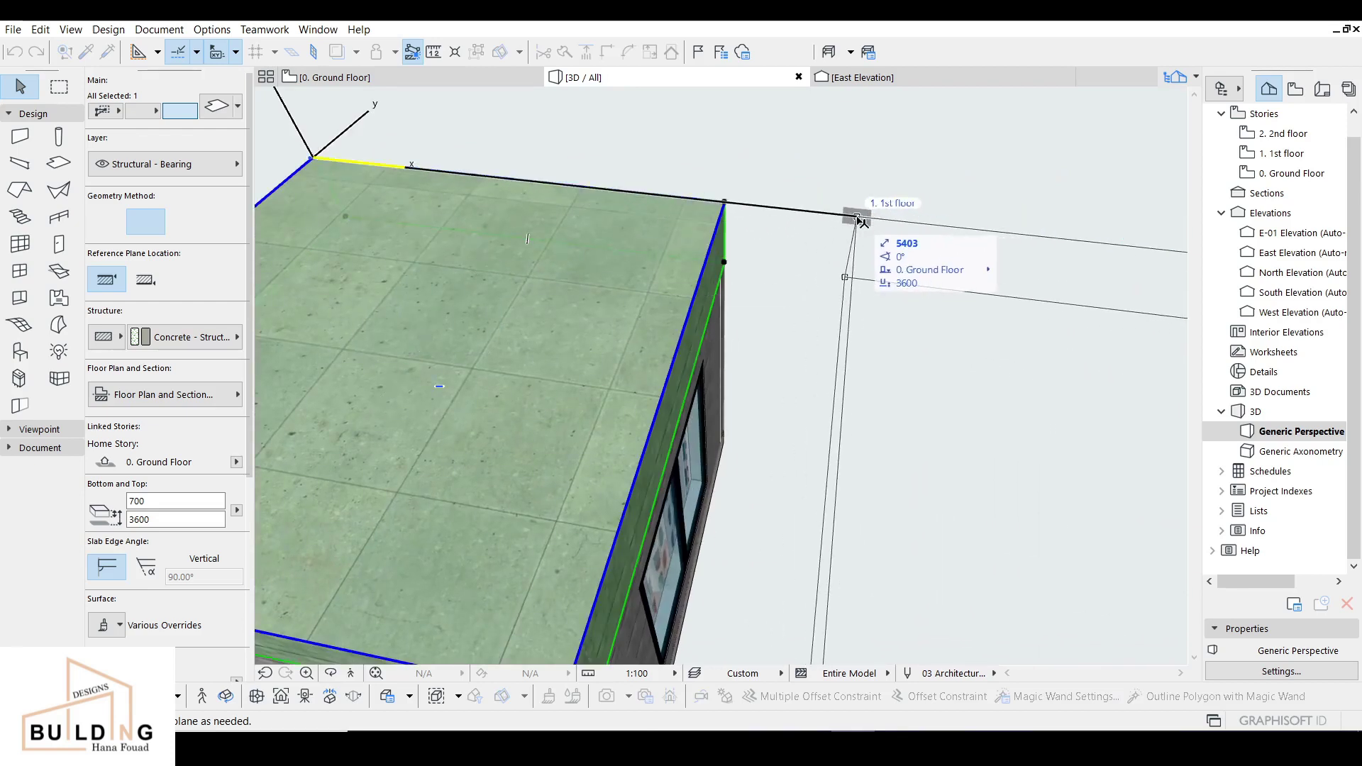
{"action": "left_click", "coordinate": [857, 218]}
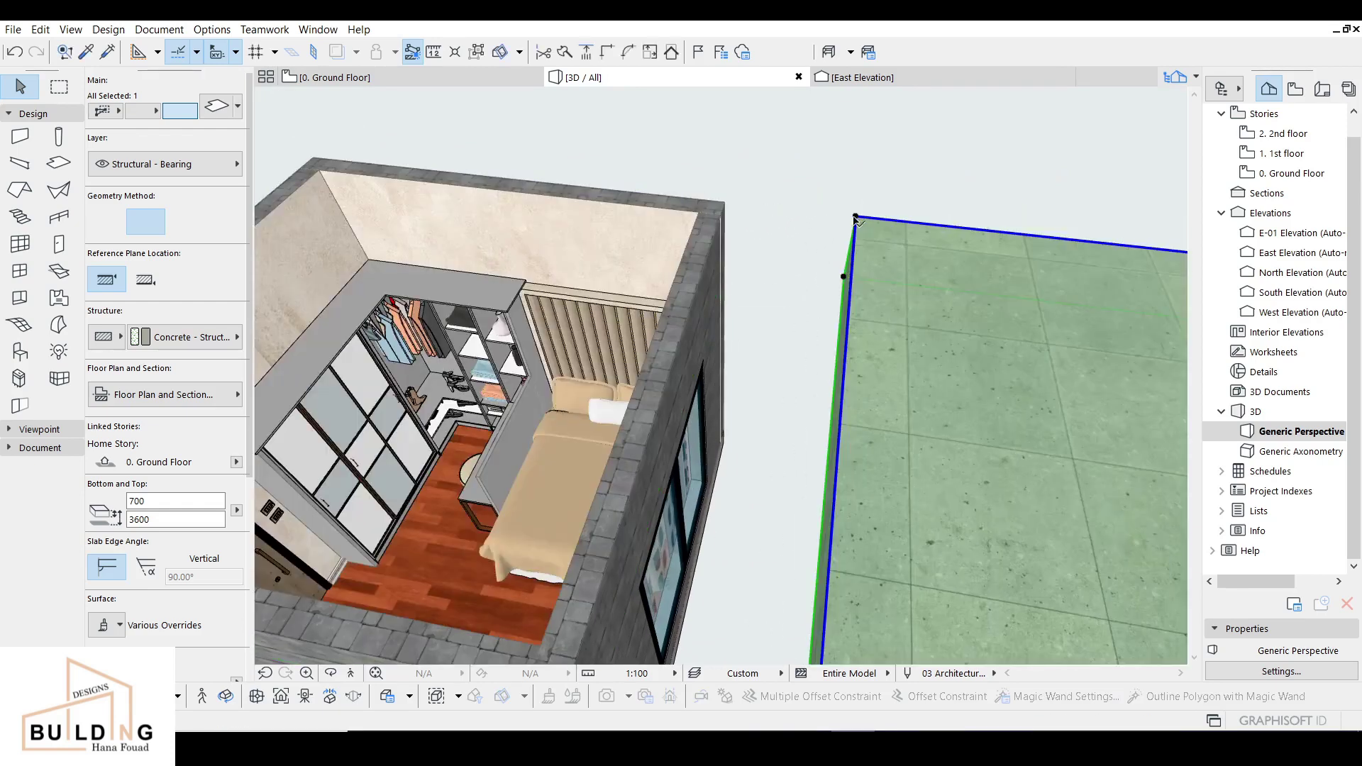
{"action": "left_click", "coordinate": [707, 369]}
- Switch to the ground floor plan and set up the Slab tool with a 200 mm thickness
{"action": "middle_click_drag", "start_coordinate": [394, 292], "coordinate": [681, 318]}
{"action": "scroll", "coordinate": [863, 338], "scroll_direction": "up", "scroll_amount": 2}
{"action": "scroll", "coordinate": [705, 327], "scroll_direction": "up", "scroll_amount": 1}
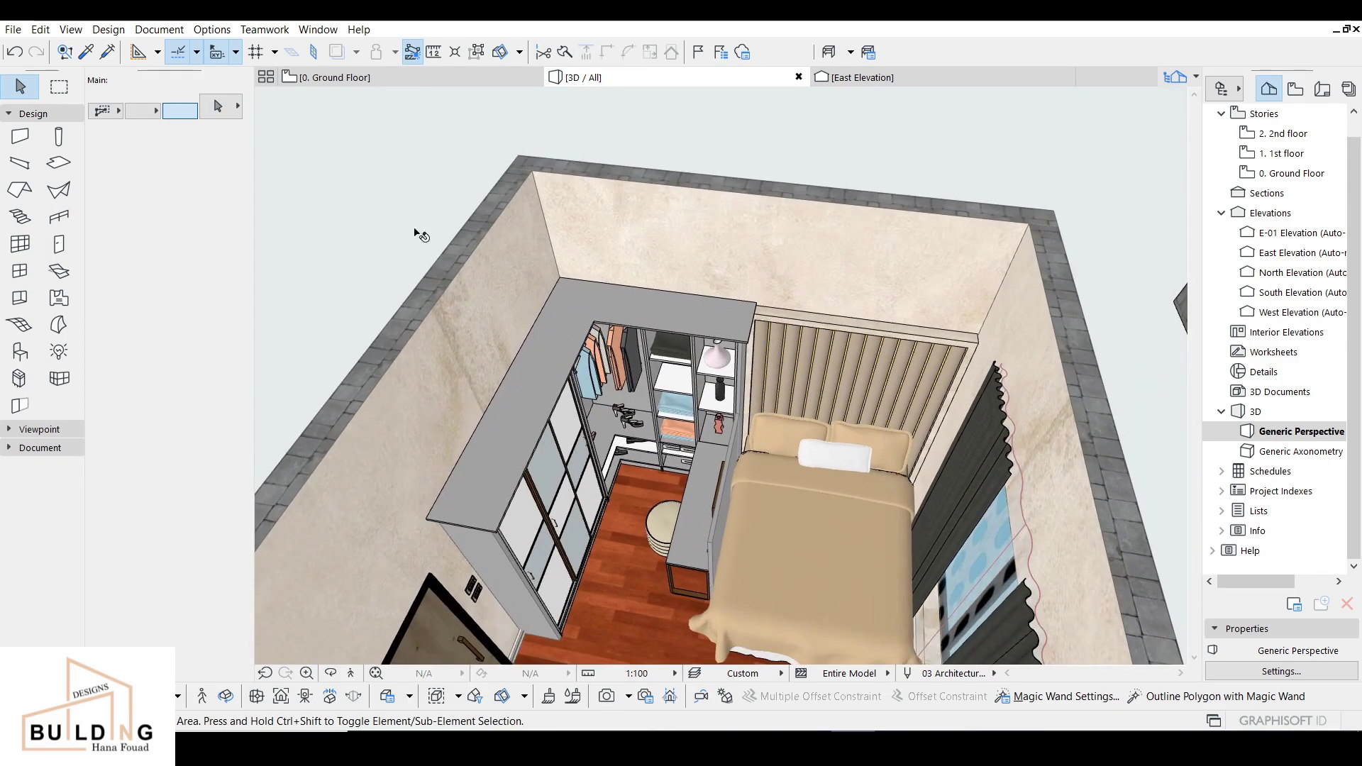
{"action": "left_click", "coordinate": [374, 76]}
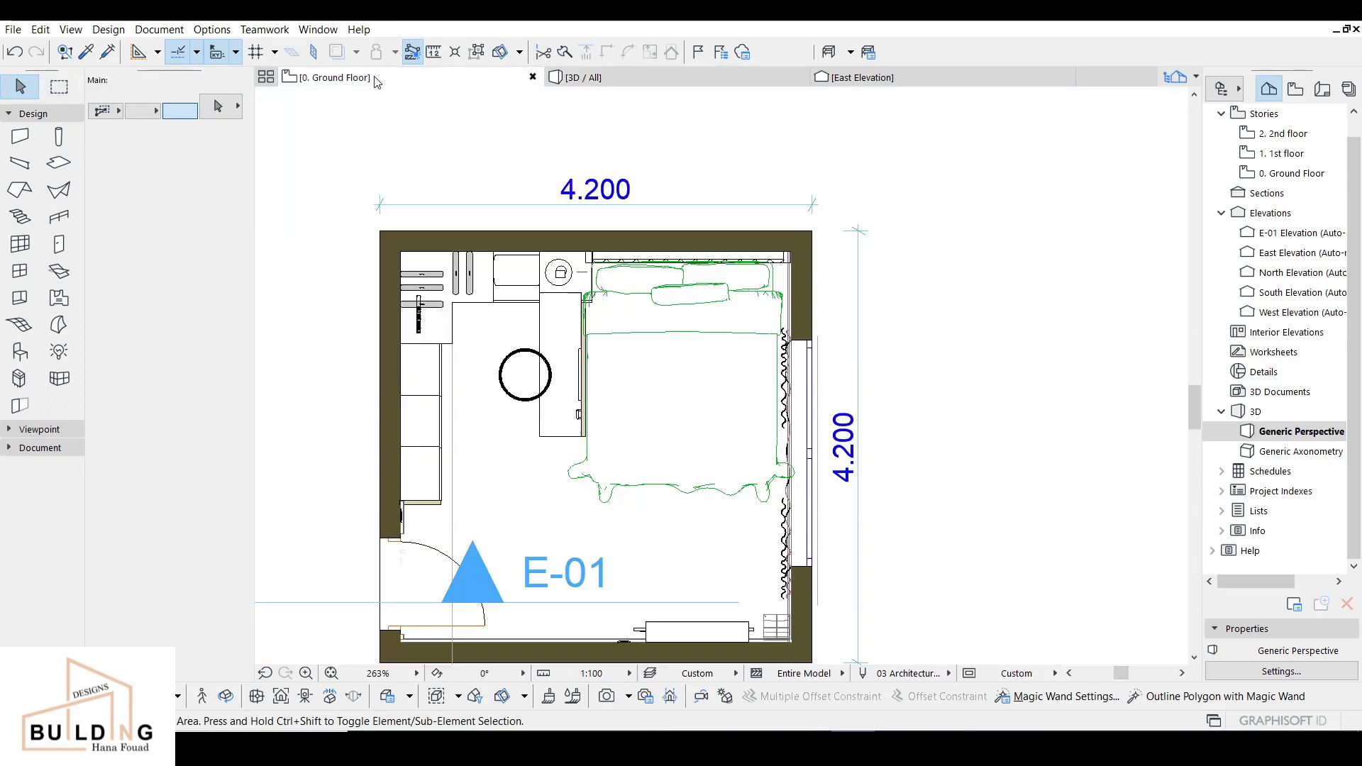
{"action": "left_click", "coordinate": [57, 165]}
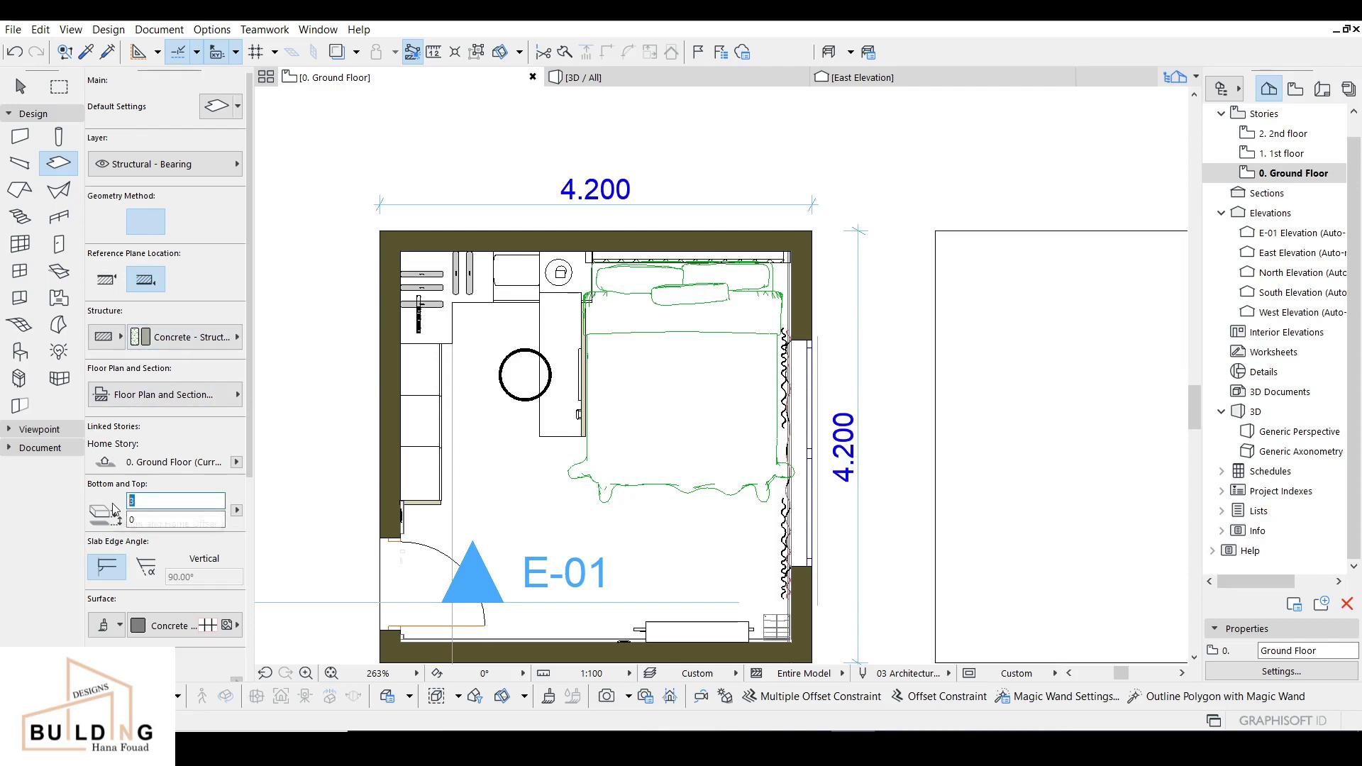
{"action": "type", "text": "200"}
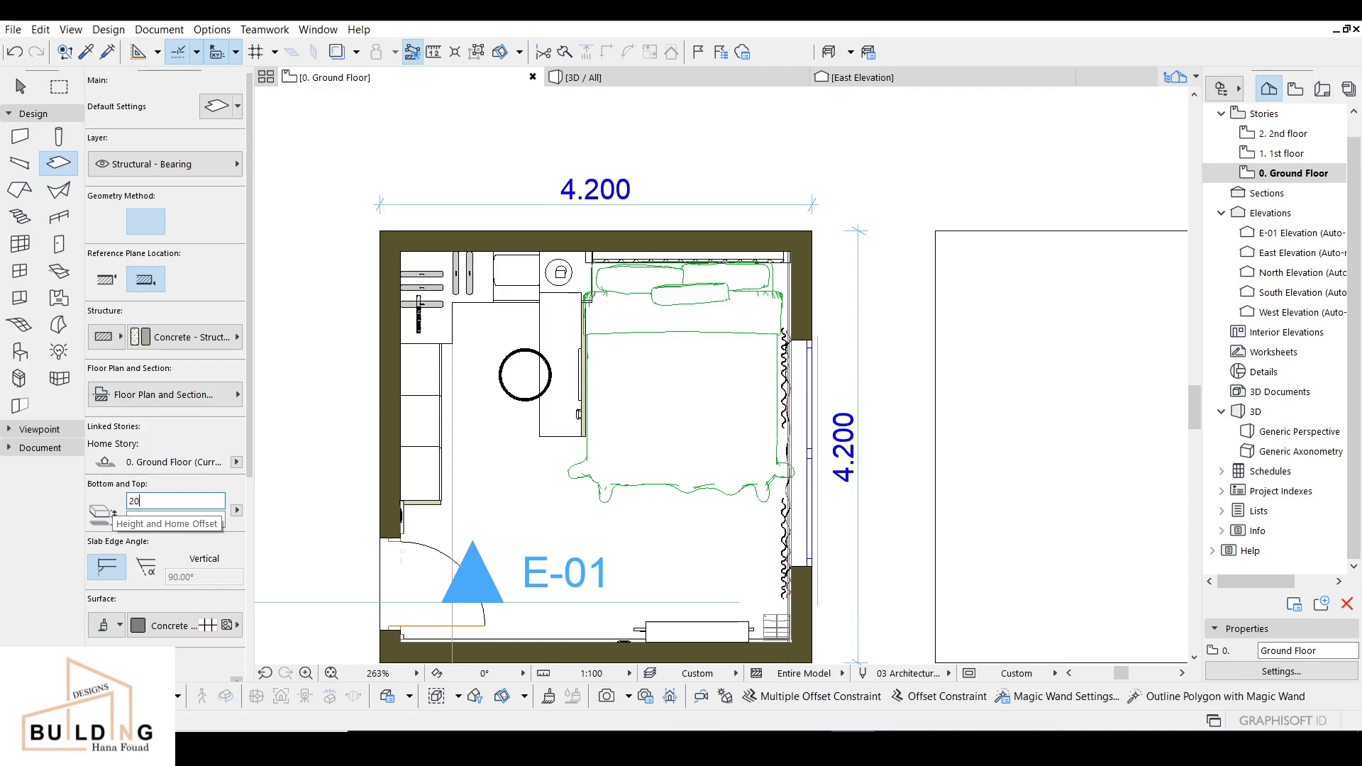
- Override all surfaces of the new slab settings with the ceiling material
{"action": "left_click", "coordinate": [103, 625]}
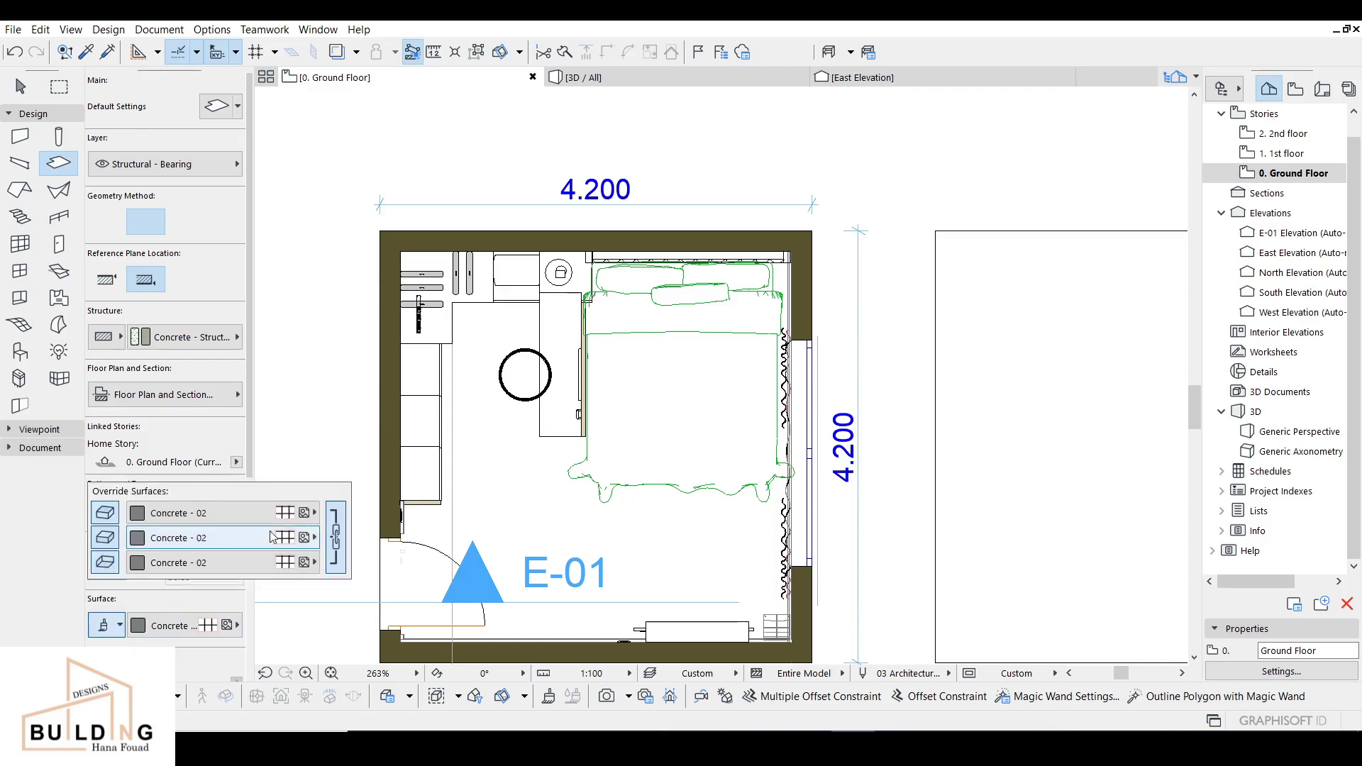
{"action": "left_click", "coordinate": [335, 537]}
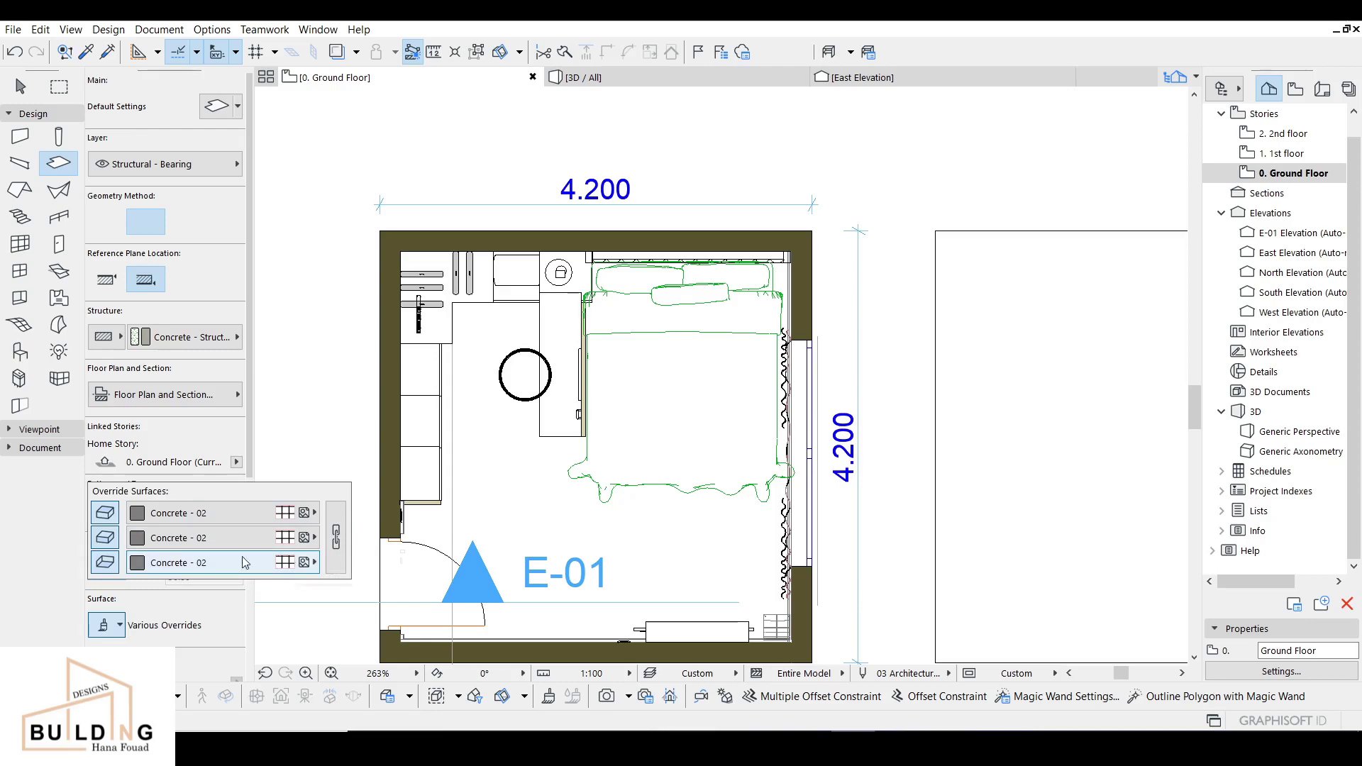
{"action": "left_click", "coordinate": [238, 513]}
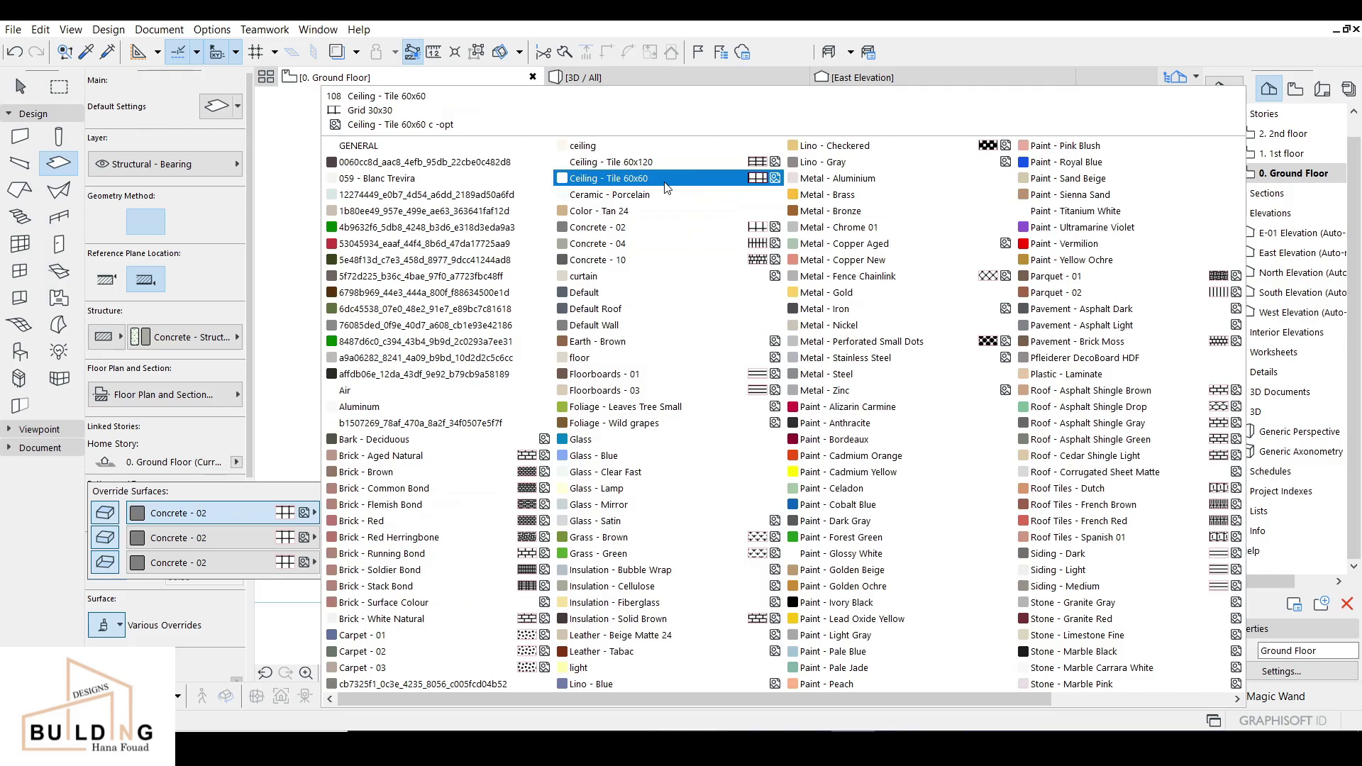
{"action": "left_click", "coordinate": [622, 150]}
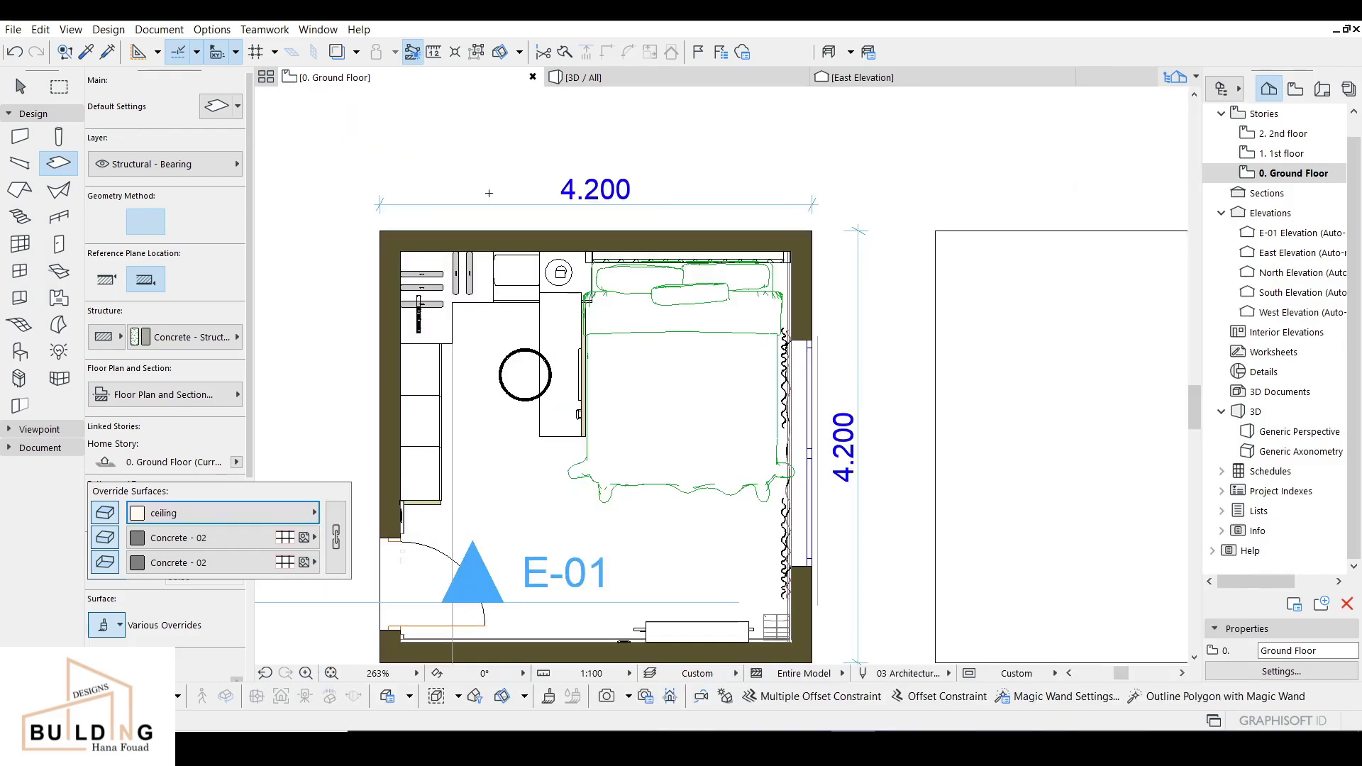
{"action": "left_click", "coordinate": [193, 543]}
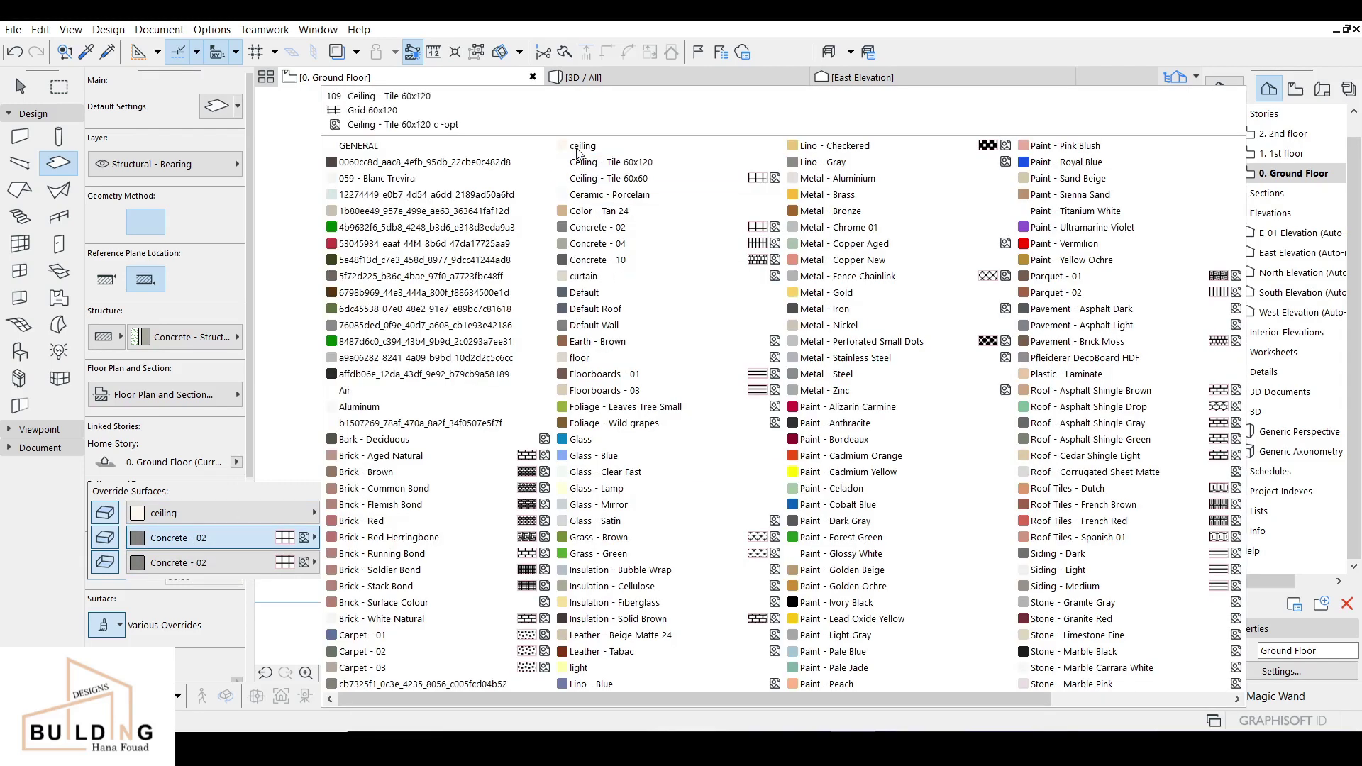
{"action": "left_click", "coordinate": [621, 154]}
{"action": "left_click", "coordinate": [336, 536]}
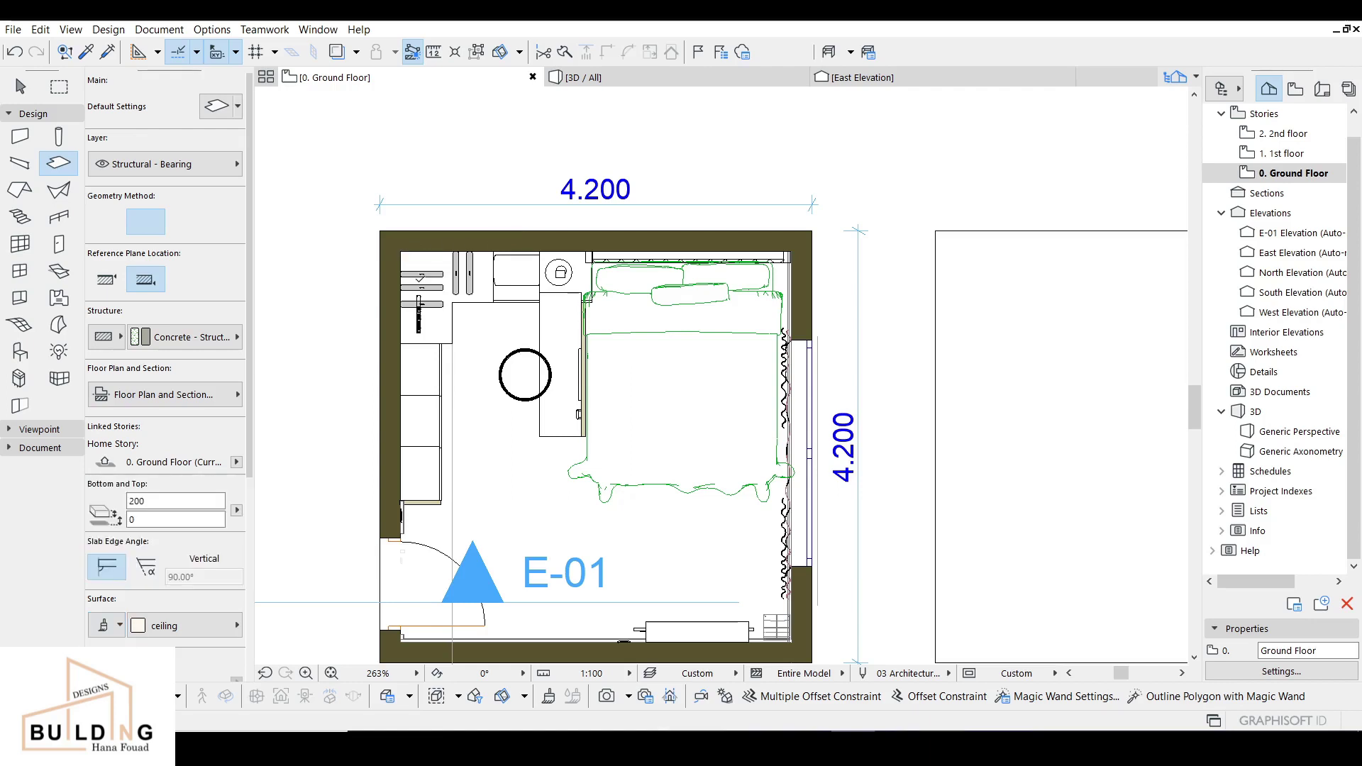
- Draw a 500 mm wide rectangular slab along the full inner length of the door-side wall
{"action": "left_click", "coordinate": [401, 250]}
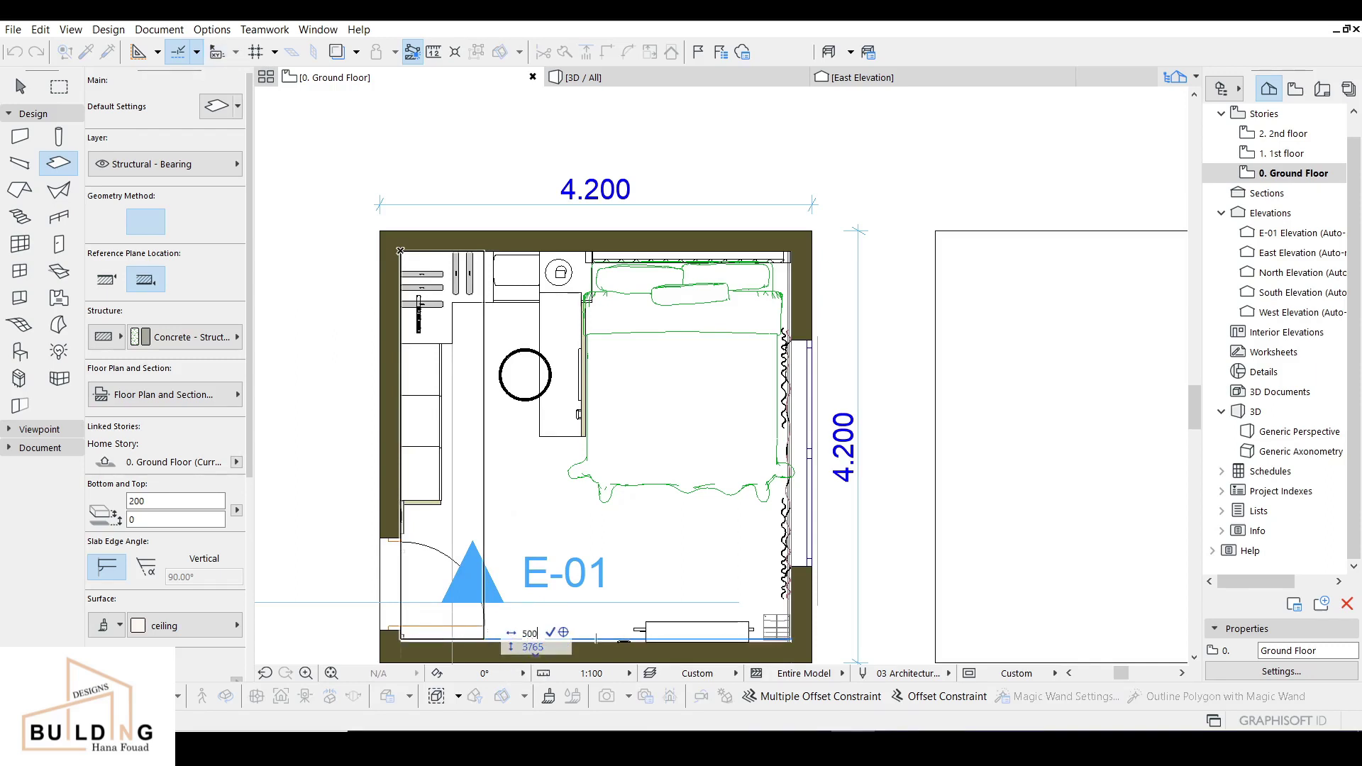
{"action": "type", "text": "500"}
{"action": "key", "text": "Return"}
{"action": "key", "text": "Escape"}
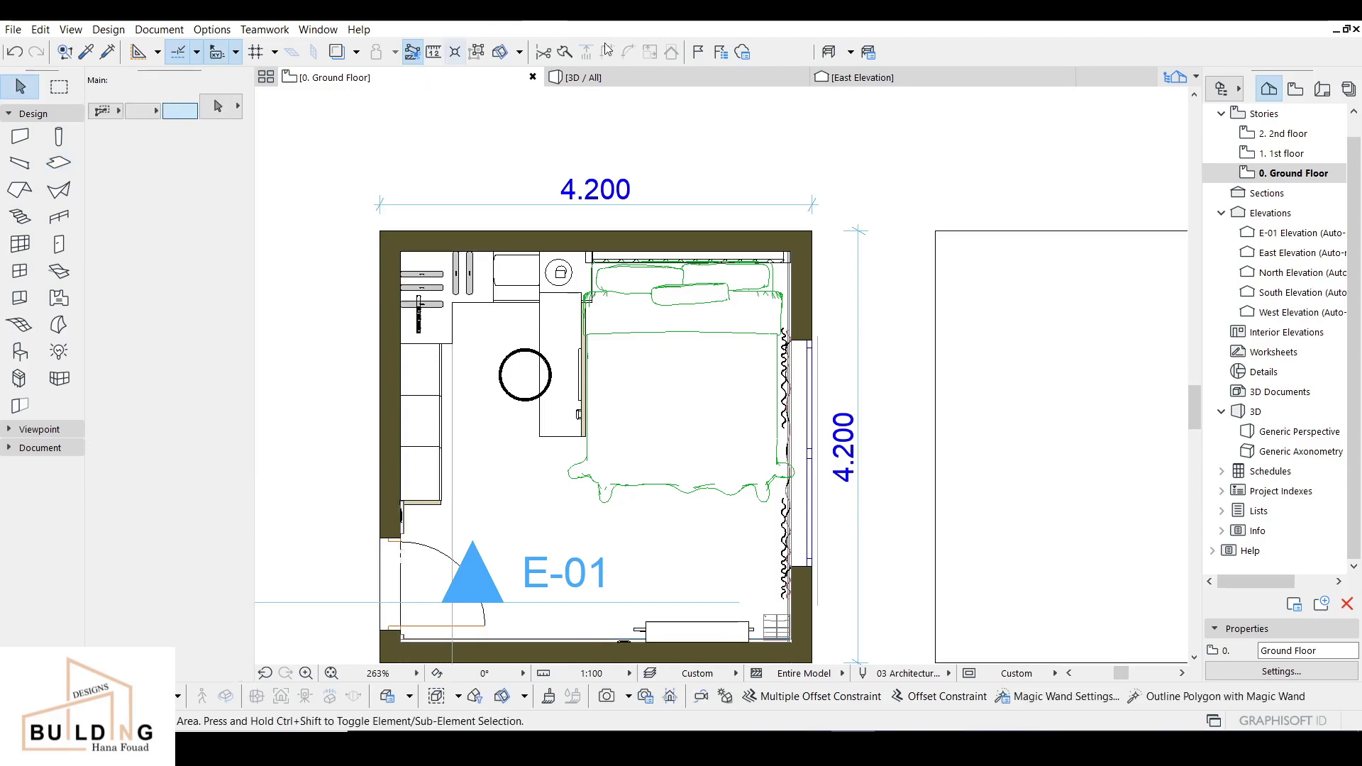
- In the 3D view, raise the new ceiling strip to the 2500 mm level at the top of the wardrobe
{"action": "left_click", "coordinate": [615, 81]}
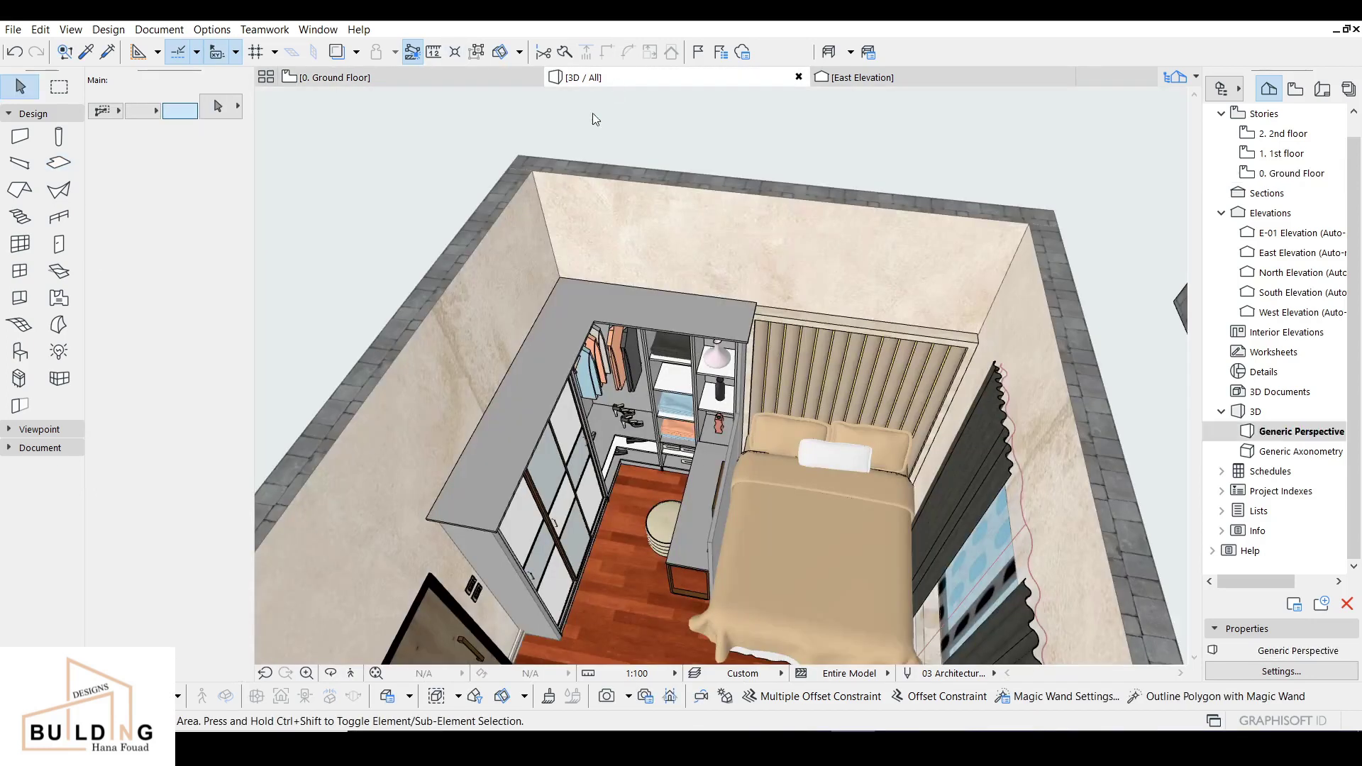
{"action": "left_click", "coordinate": [613, 501]}
{"action": "key", "text": "Escape"}
{"action": "left_click", "coordinate": [608, 530]}
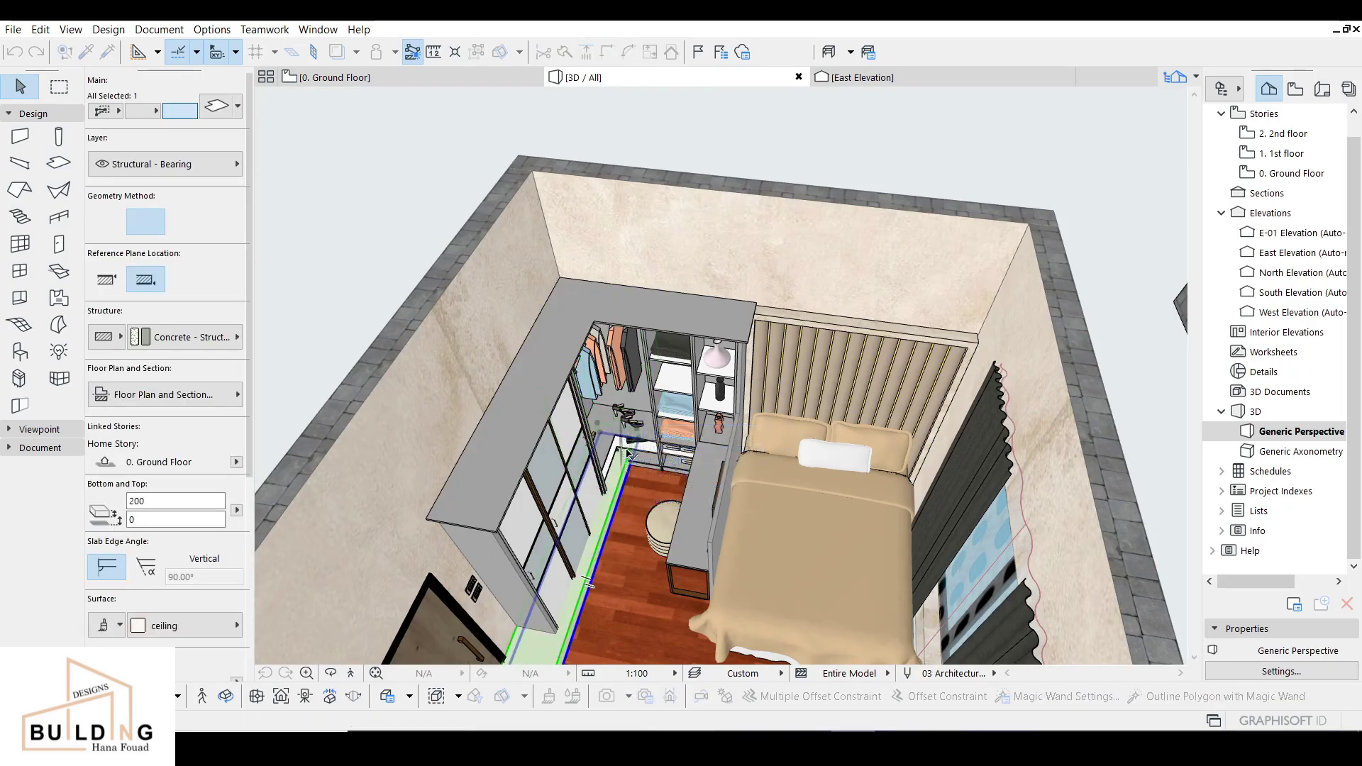
{"action": "left_click", "coordinate": [604, 435]}
{"action": "left_click", "coordinate": [617, 463]}
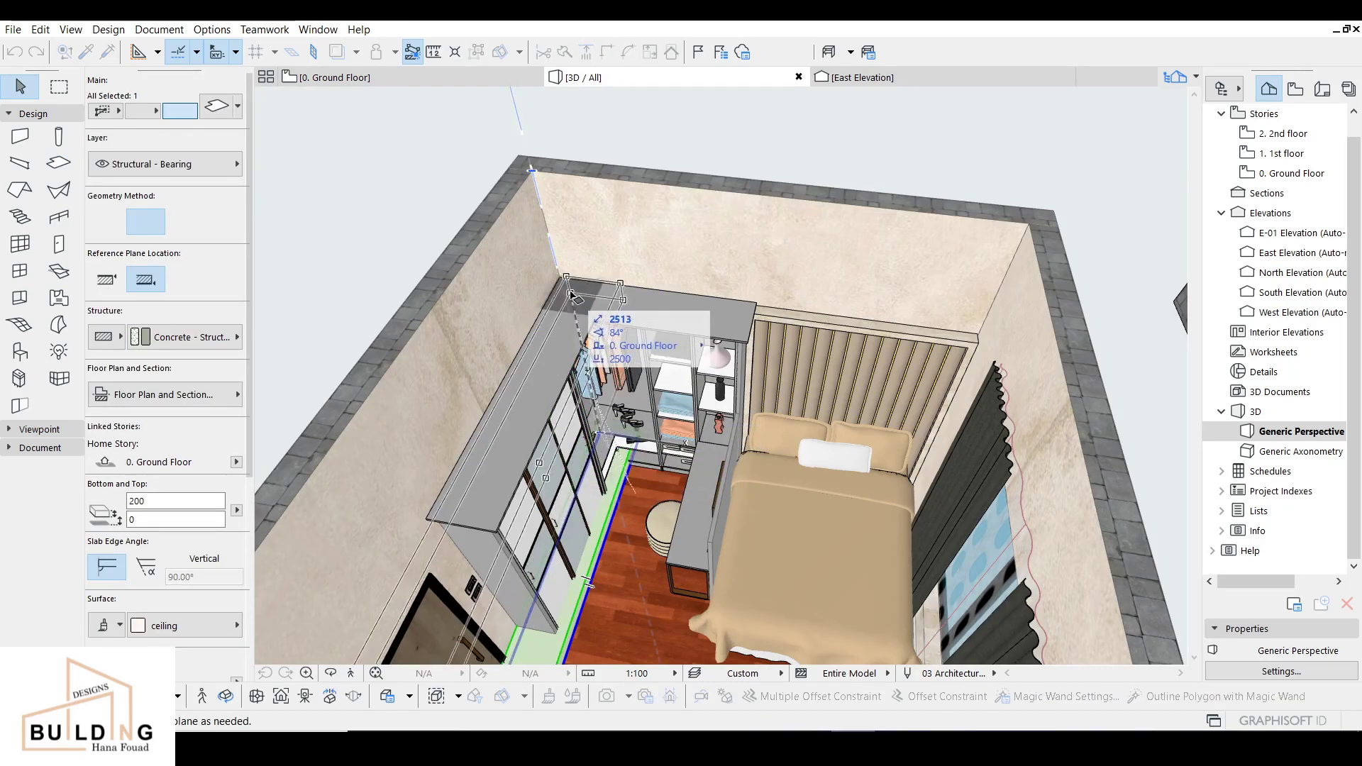
{"action": "left_click", "coordinate": [557, 283]}
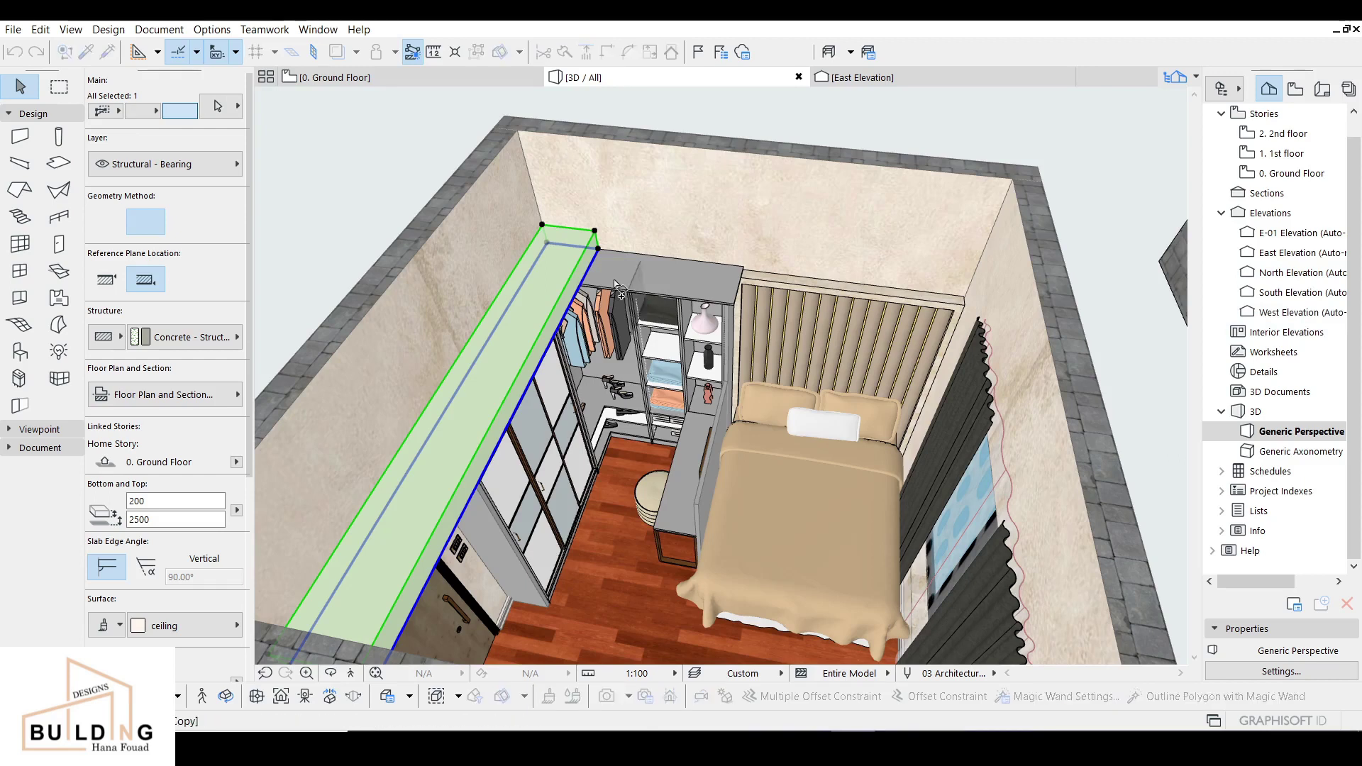
- Copy the ceiling strip about 3130 mm across the room at the same height to the window side
{"action": "left_click", "coordinate": [604, 249]}
{"action": "left_click", "coordinate": [598, 250]}
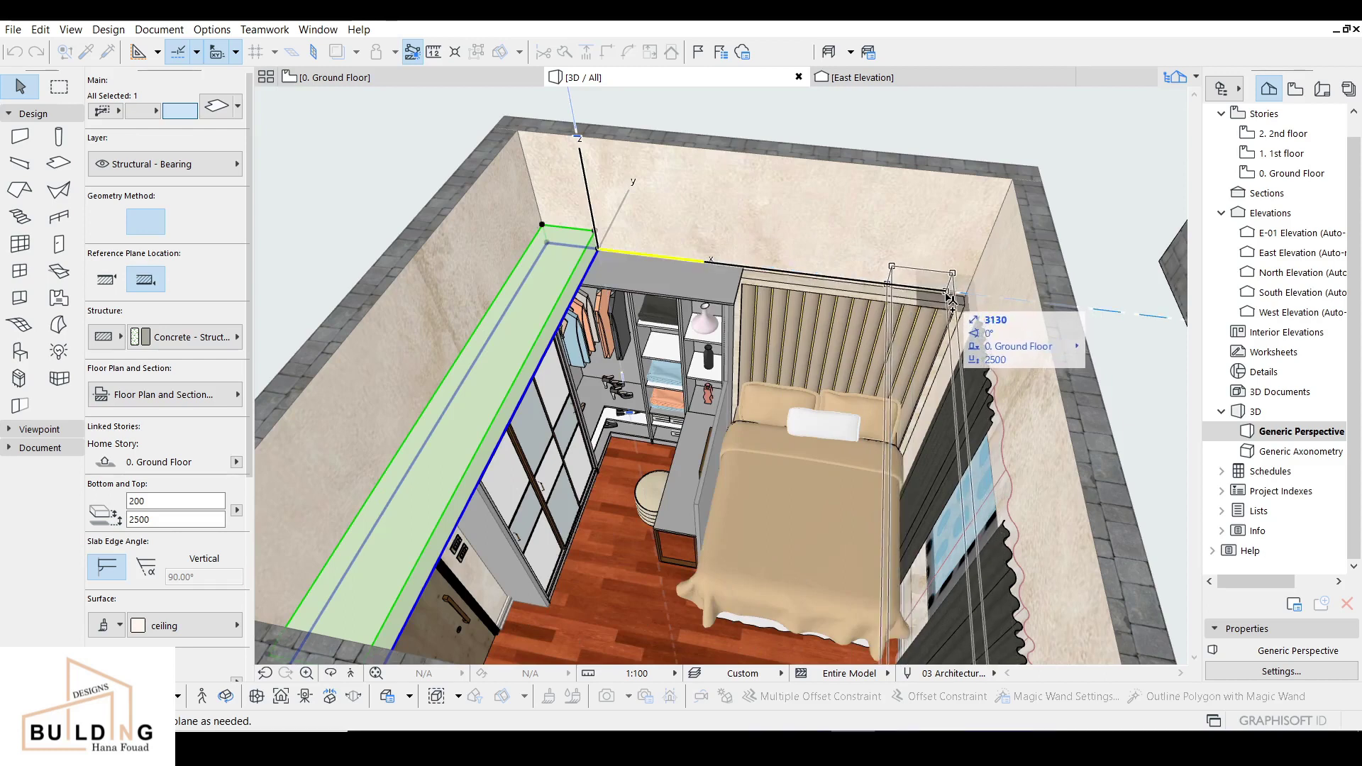
{"action": "left_click", "coordinate": [951, 298]}
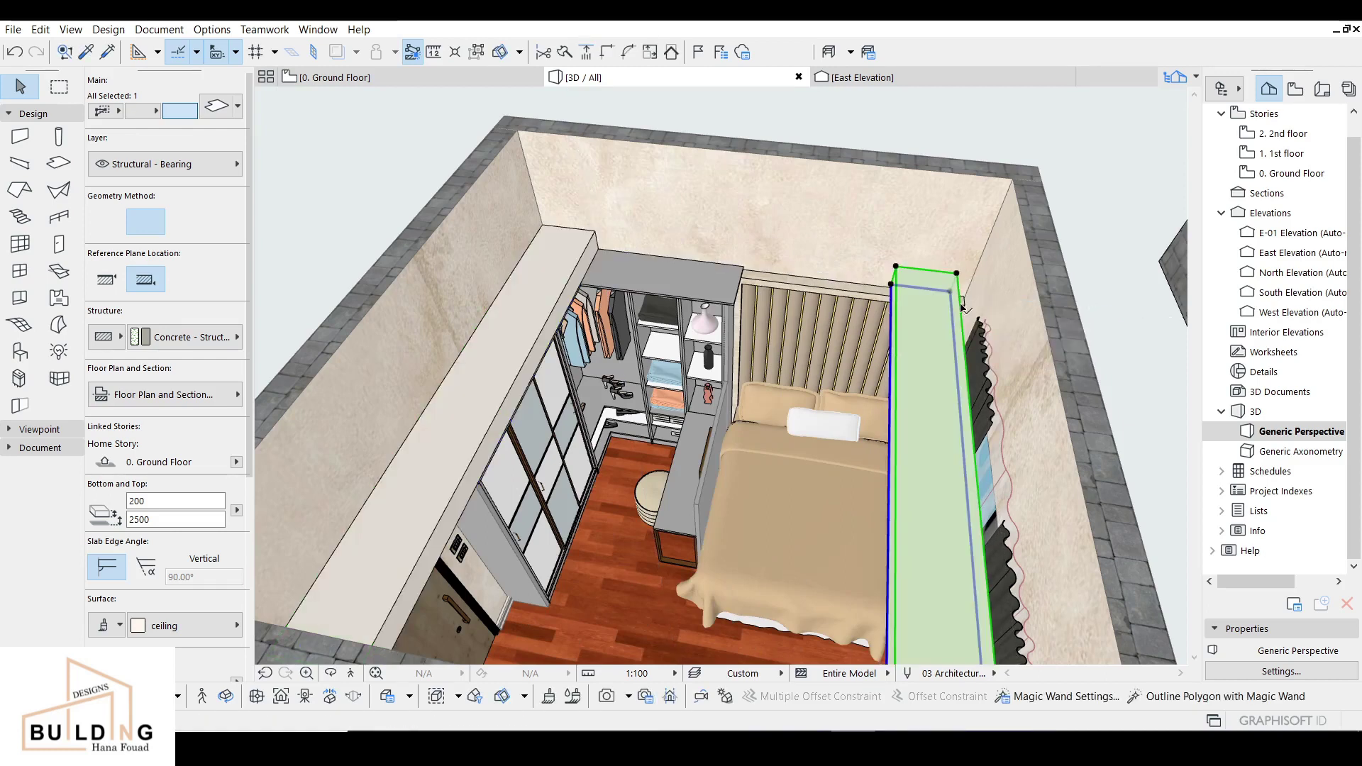
{"action": "middle_click_drag", "start_coordinate": [866, 318], "coordinate": [794, 327]}
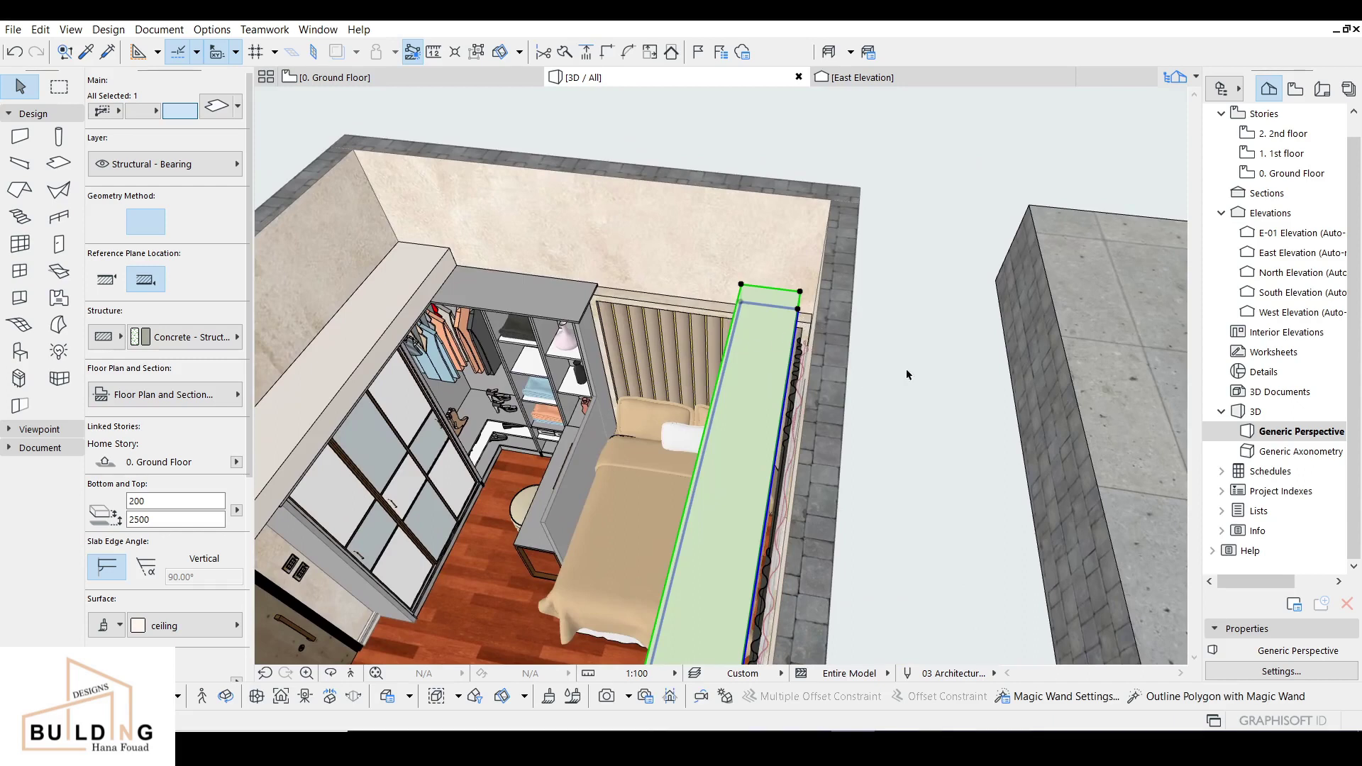
- Place a copy of the window-side ceiling strip directly beside it, one strip width toward the room's centre
{"action": "left_click", "coordinate": [330, 674]}
{"action": "left_click_drag", "start_coordinate": [915, 377], "coordinate": [758, 374]}
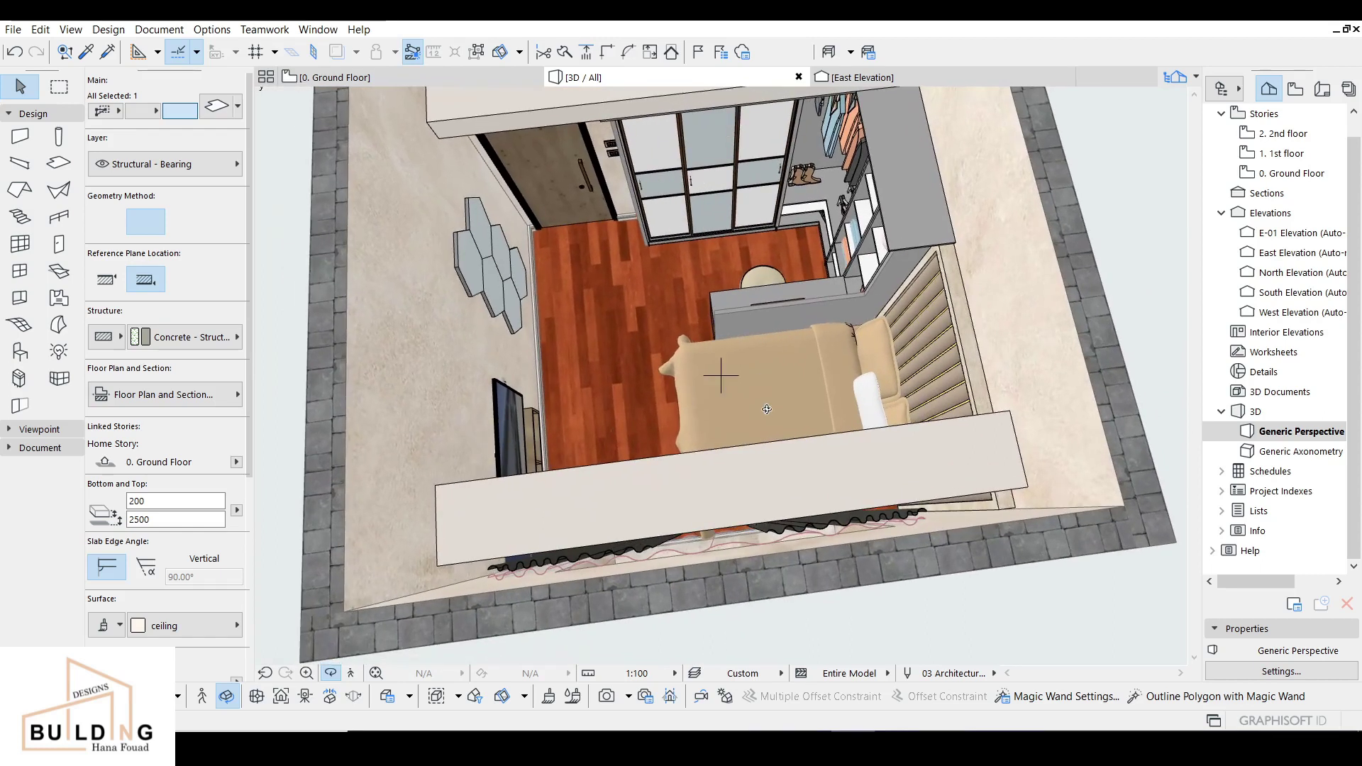
{"action": "scroll", "coordinate": [832, 300], "scroll_direction": "down", "scroll_amount": 2}
{"action": "middle_click_drag", "start_coordinate": [832, 300], "coordinate": [885, 358]}
{"action": "key", "text": "Escape"}
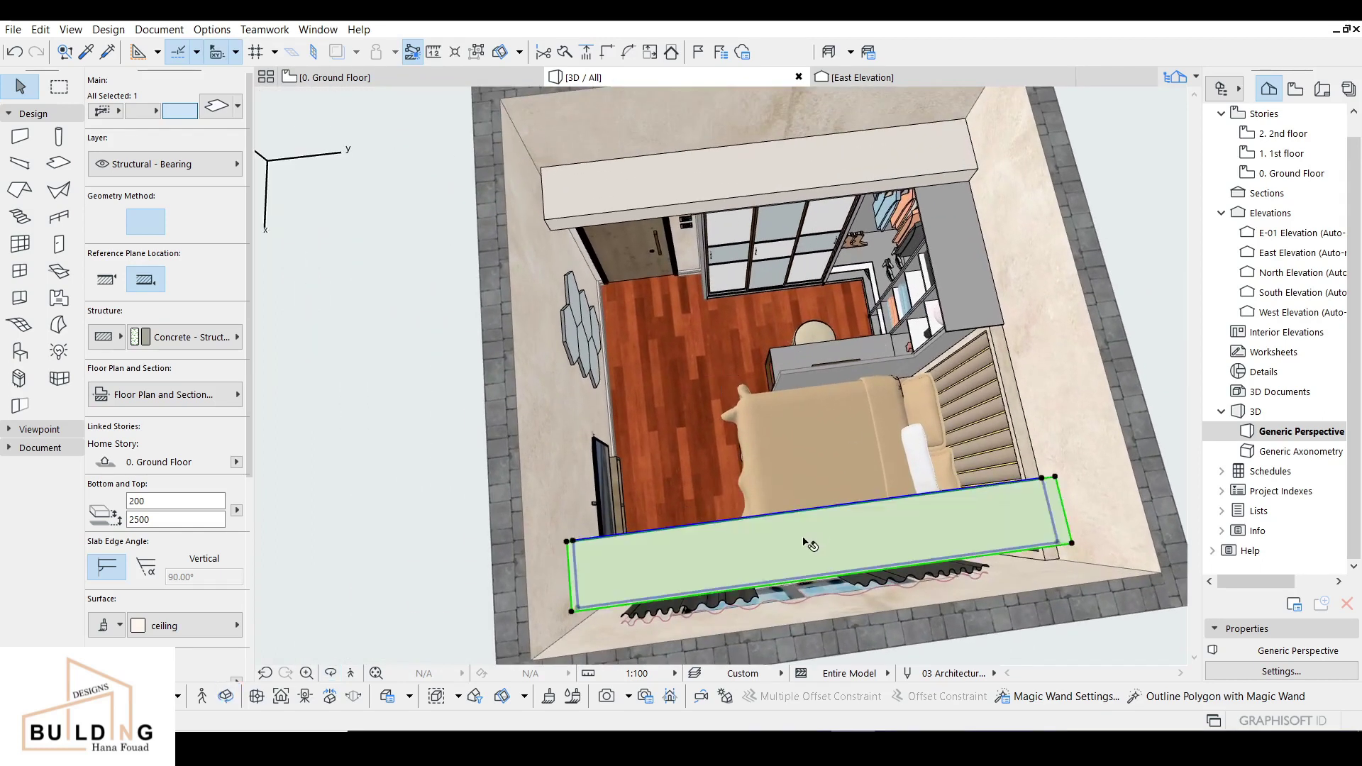
{"action": "key", "text": "ctrl+shift+d"}
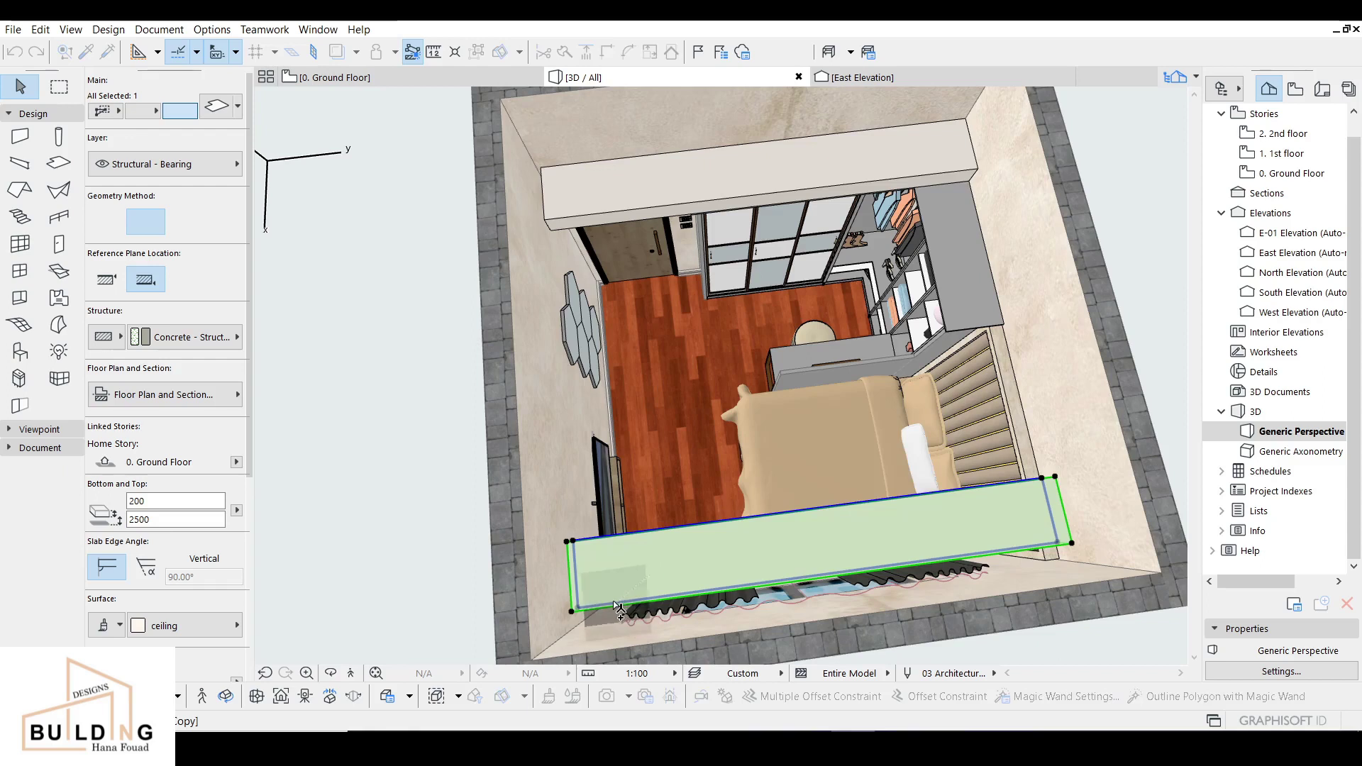
{"action": "left_click", "coordinate": [571, 611]}
{"action": "left_click", "coordinate": [567, 541]}
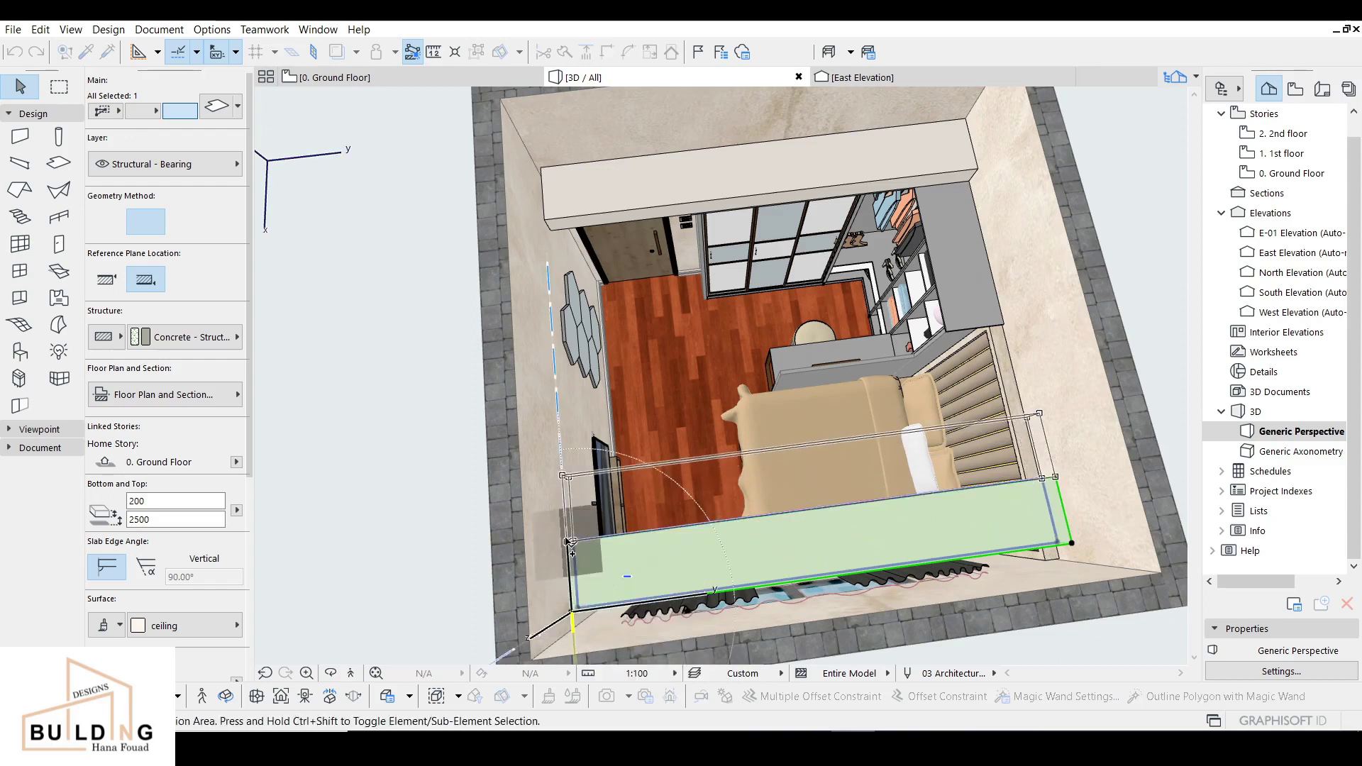
{"action": "left_click", "coordinate": [568, 541]}
- Rotate the copied strip about its corner so that it runs along the TV wall
{"action": "key", "text": "ctrl+e"}
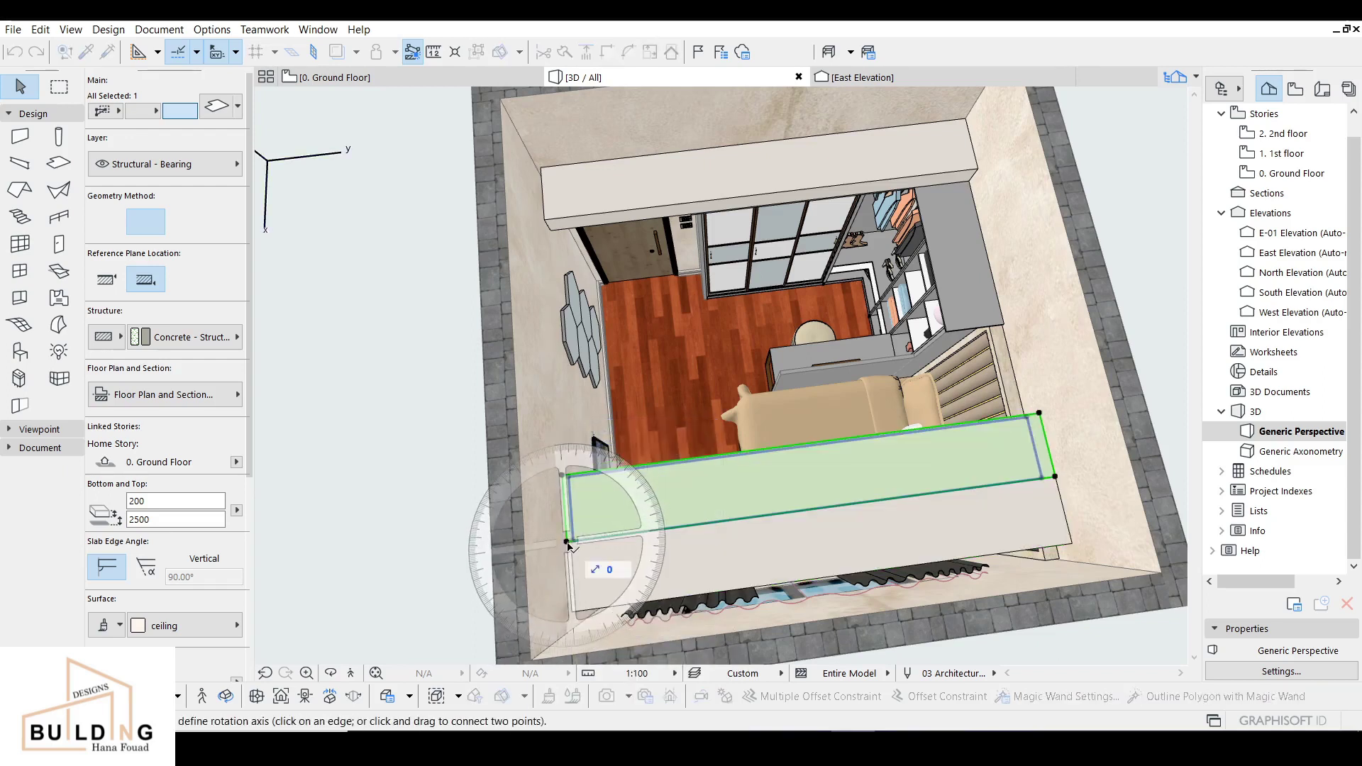
{"action": "left_click", "coordinate": [567, 542]}
{"action": "left_click", "coordinate": [920, 495]}
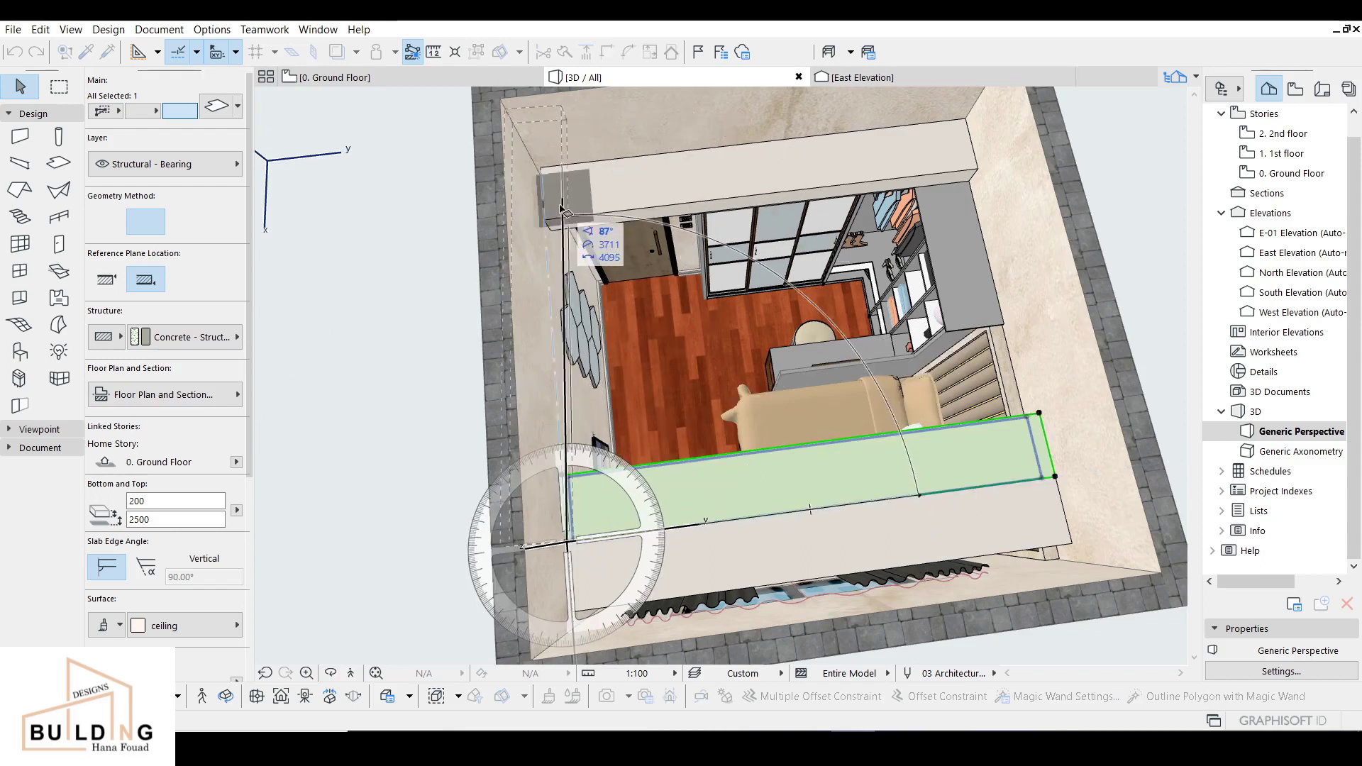
{"action": "left_click", "coordinate": [548, 230]}
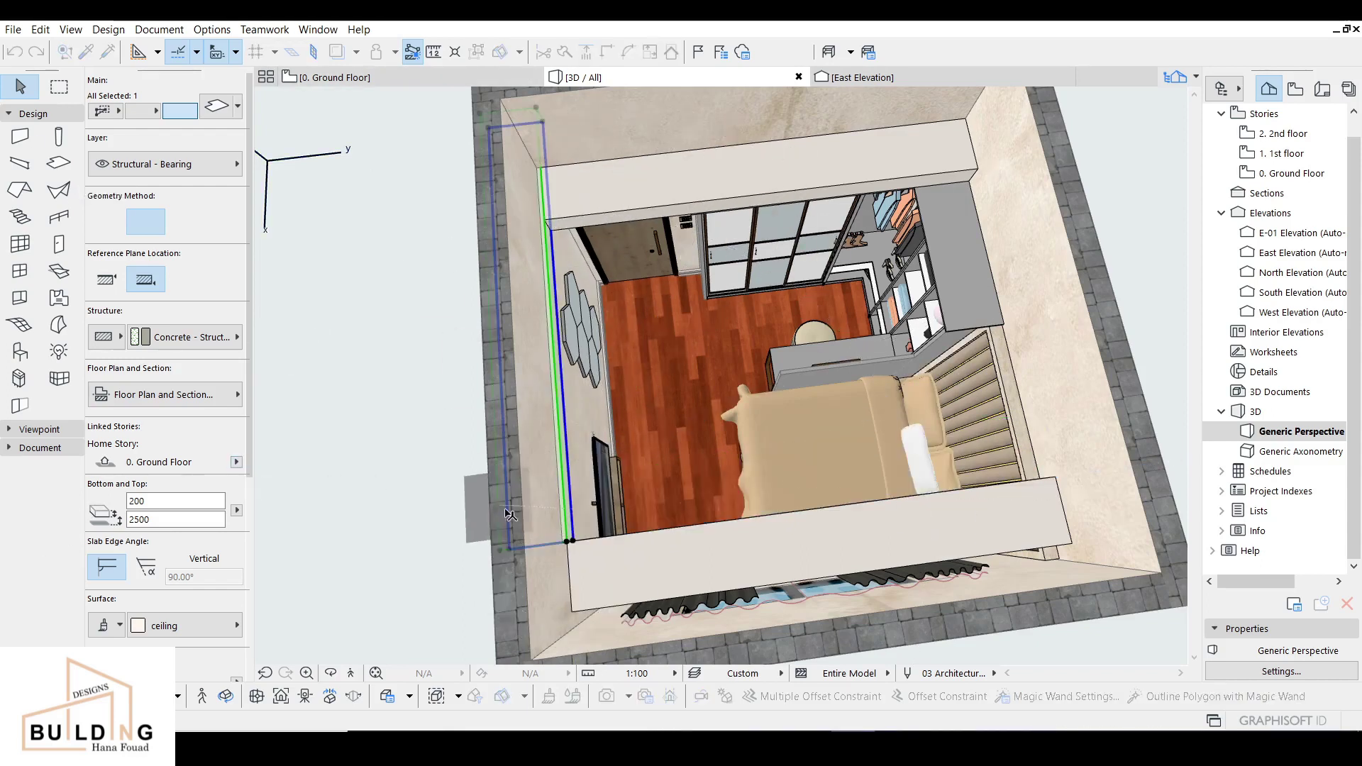
- Move the rotated ceiling strip inward by its own width so it lies inside the room against the TV wall
{"action": "left_click", "coordinate": [565, 542]}
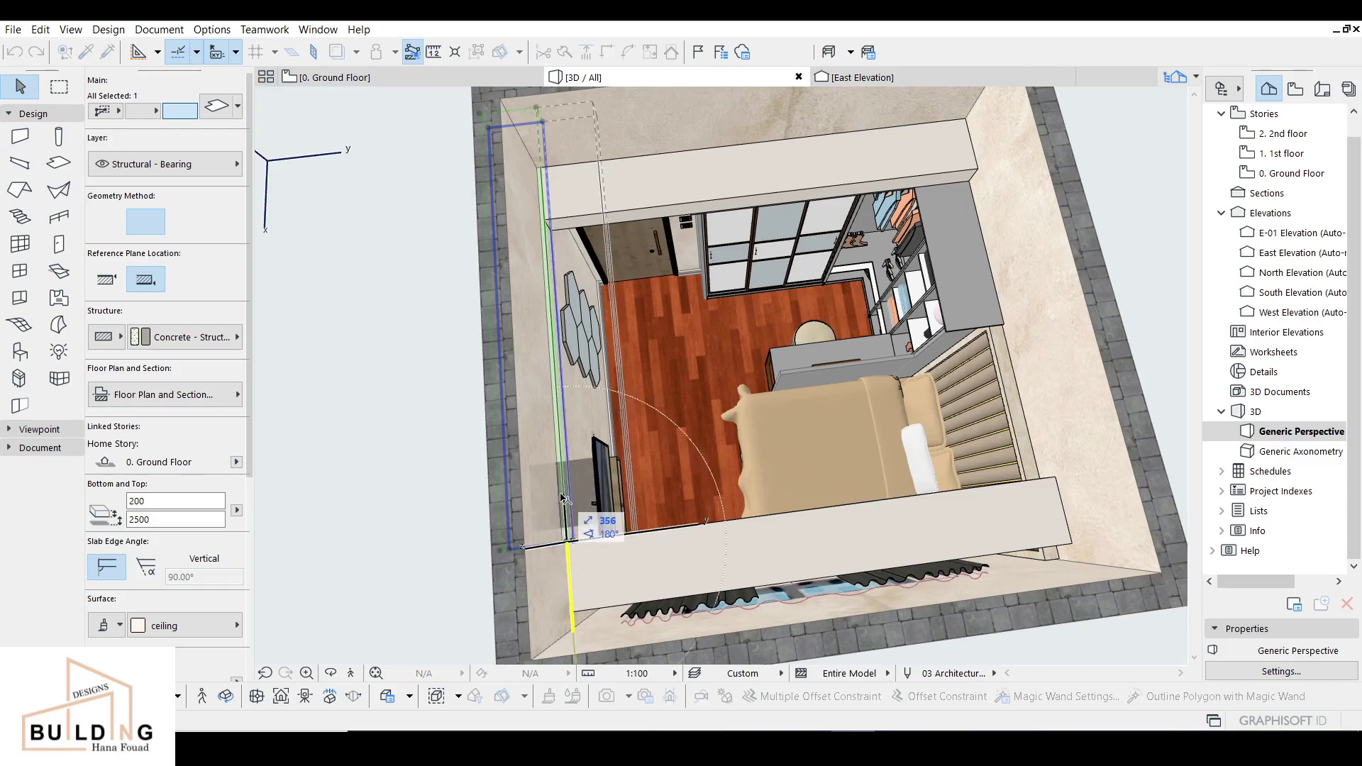
{"action": "left_click", "coordinate": [563, 494]}
{"action": "middle_click_drag", "start_coordinate": [569, 520], "coordinate": [578, 580]}
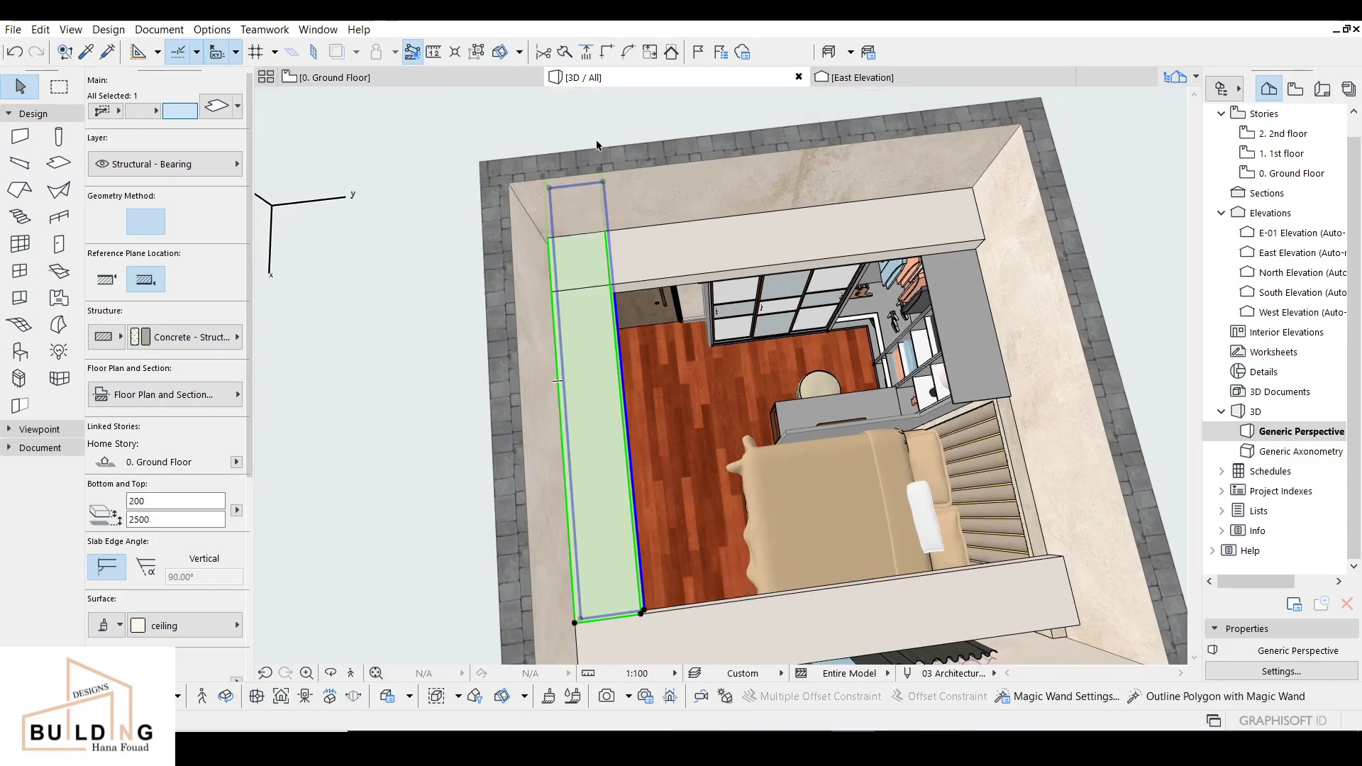
- Shorten the TV-wall ceiling strip by moving its two overlapping end corners back to the inner edge of the wardrobe-side strip
{"action": "left_click", "coordinate": [604, 183]}
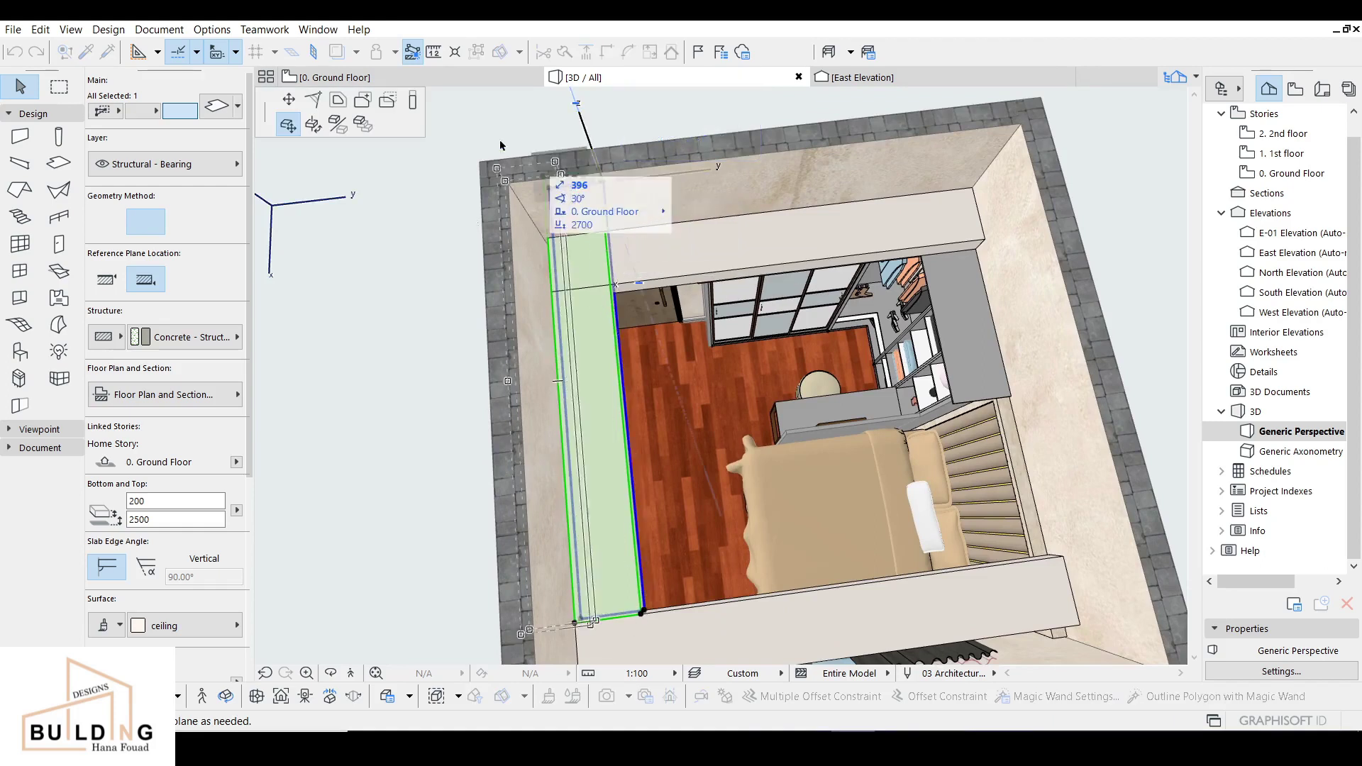
{"action": "left_click", "coordinate": [413, 102]}
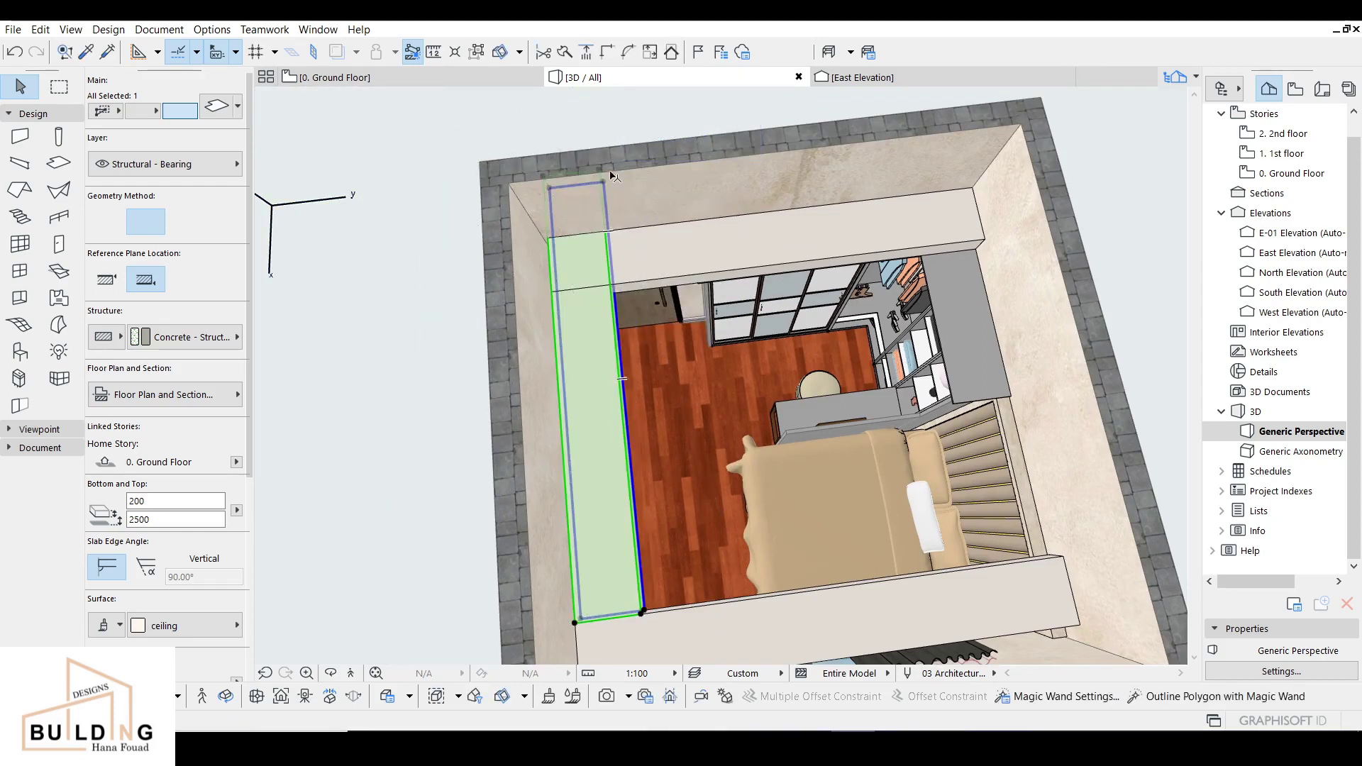
{"action": "left_click", "coordinate": [610, 225]}
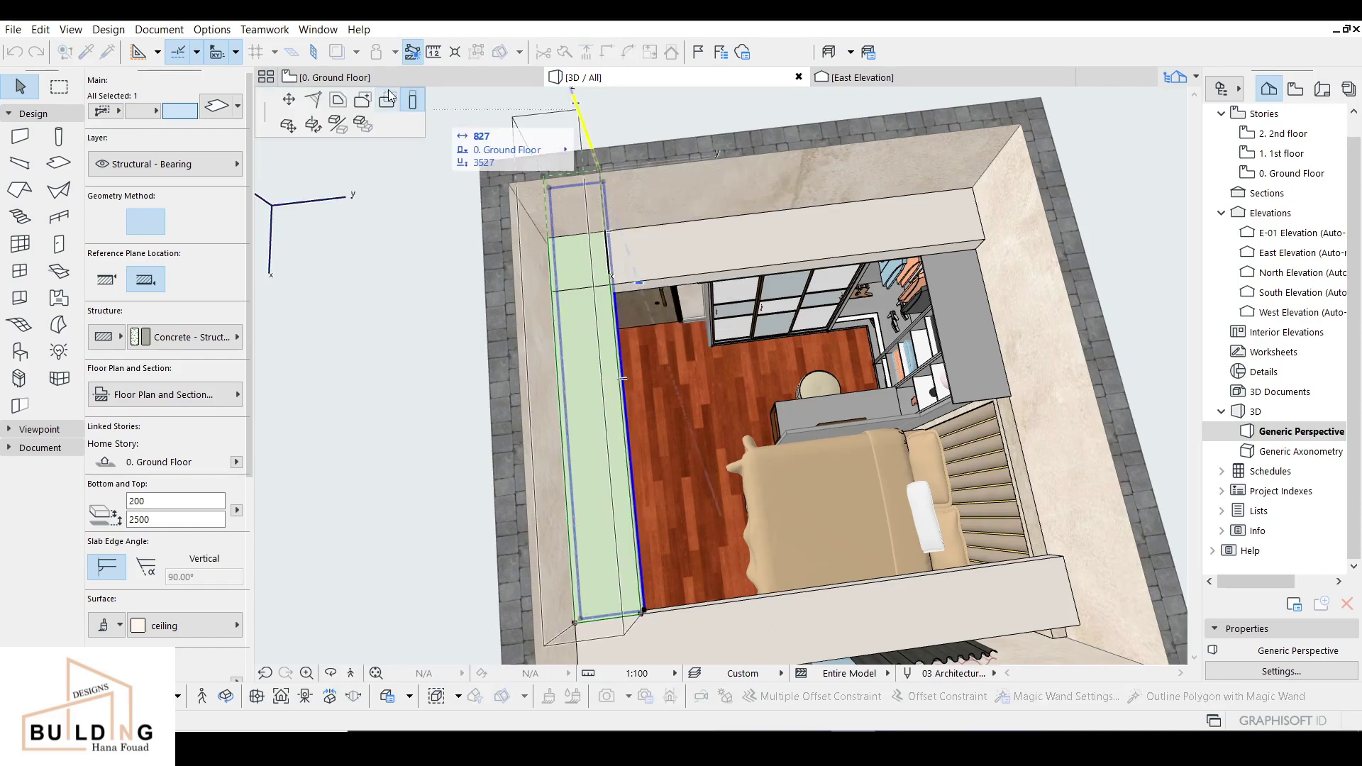
{"action": "left_click", "coordinate": [289, 102]}
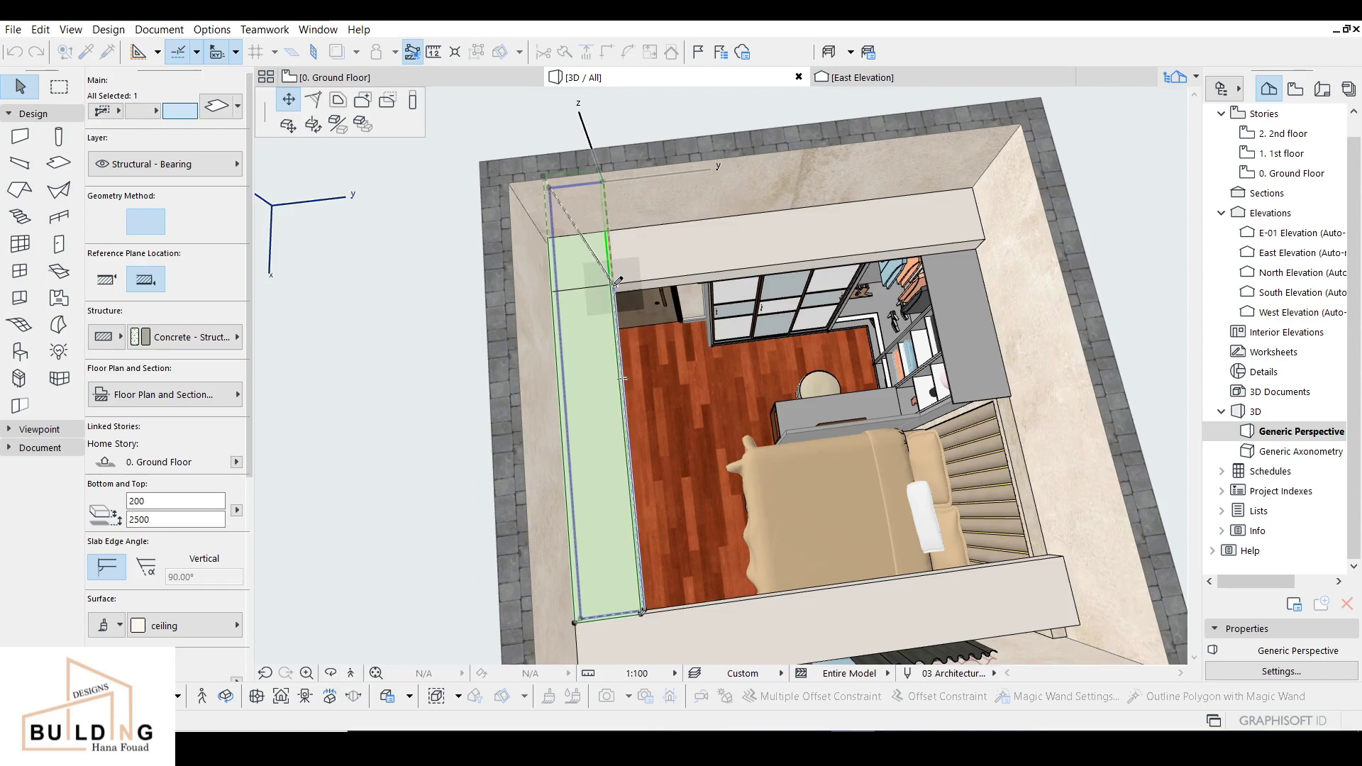
{"action": "left_click", "coordinate": [614, 283]}
{"action": "left_click", "coordinate": [553, 193]}
{"action": "left_click", "coordinate": [611, 210]}
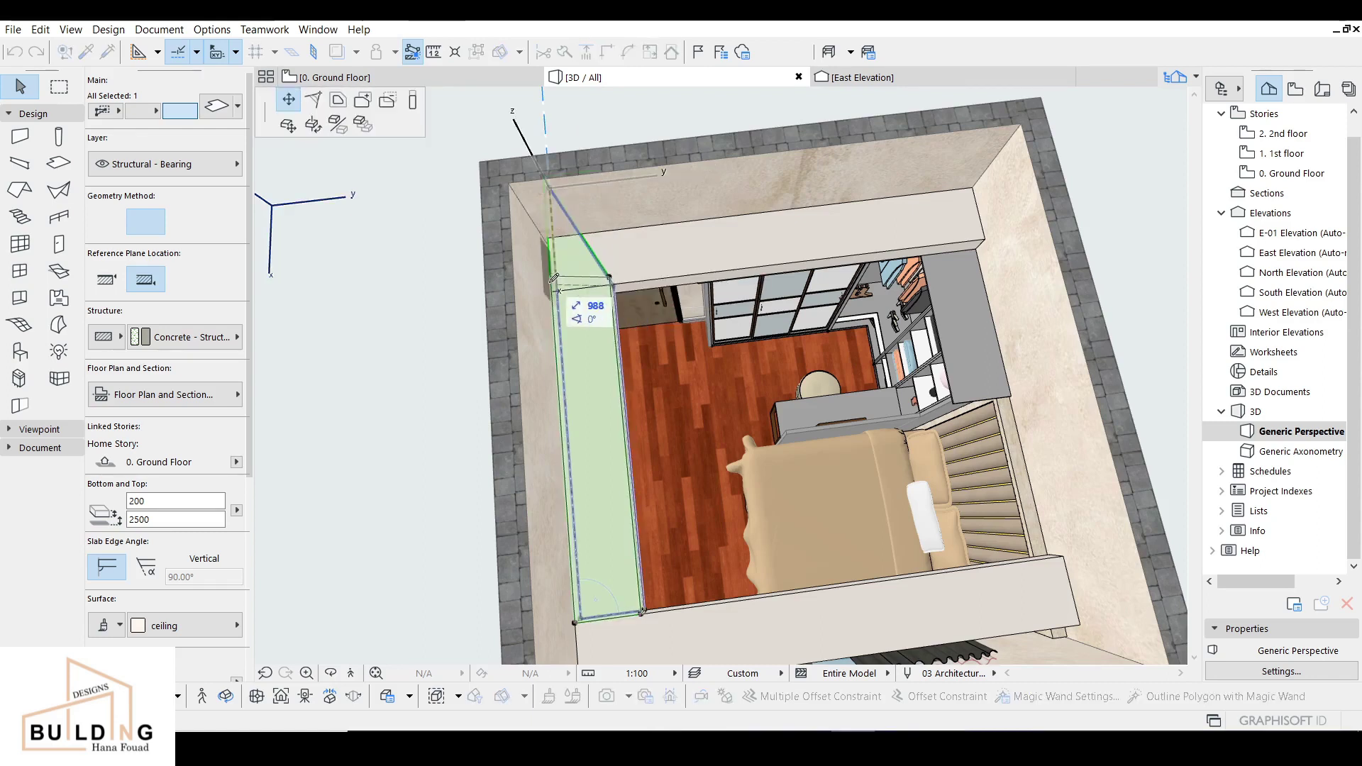
{"action": "left_click", "coordinate": [559, 290]}
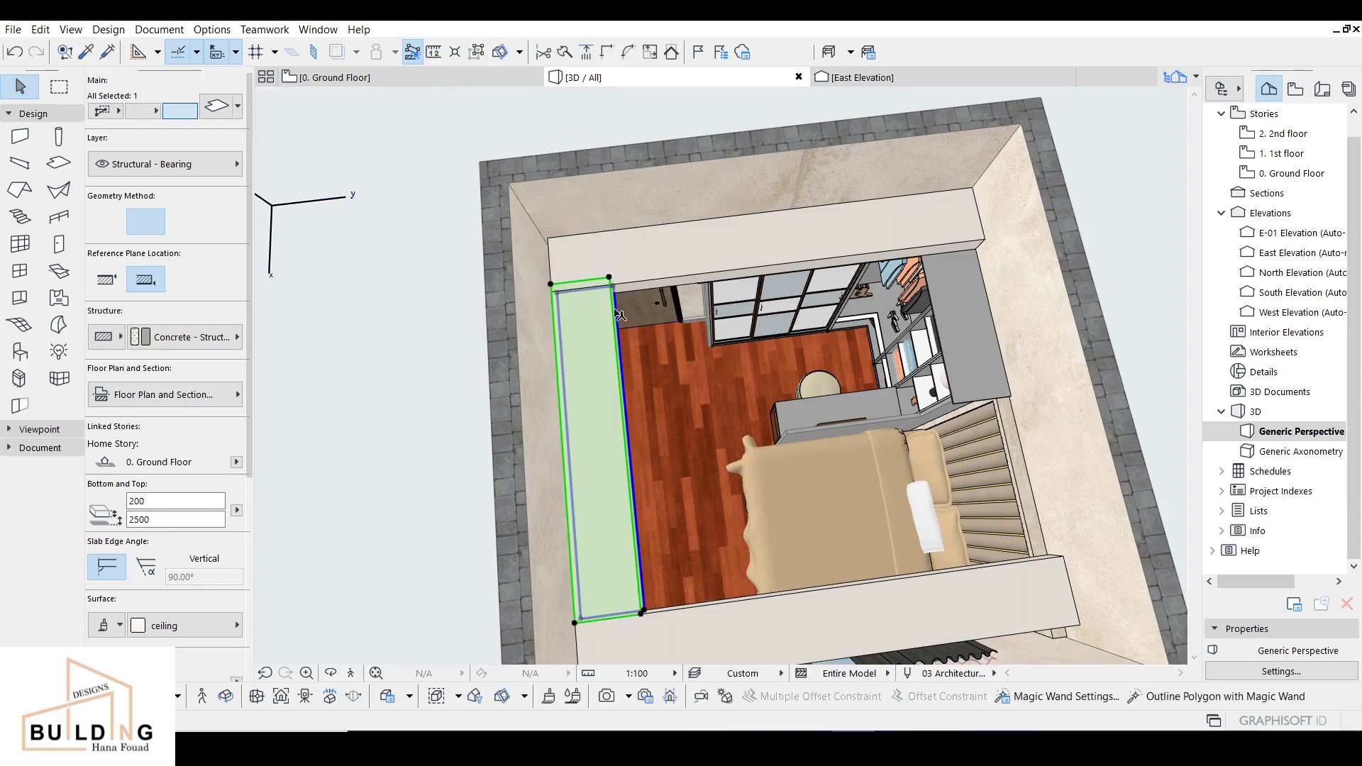
- Adjust the shortened strip's outer end corner by about 24 mm so its end sits flush against the wardrobe-side strip
{"action": "scroll", "coordinate": [619, 314], "scroll_direction": "down", "scroll_amount": 1}
{"action": "scroll", "coordinate": [510, 245], "scroll_direction": "up", "scroll_amount": 4}
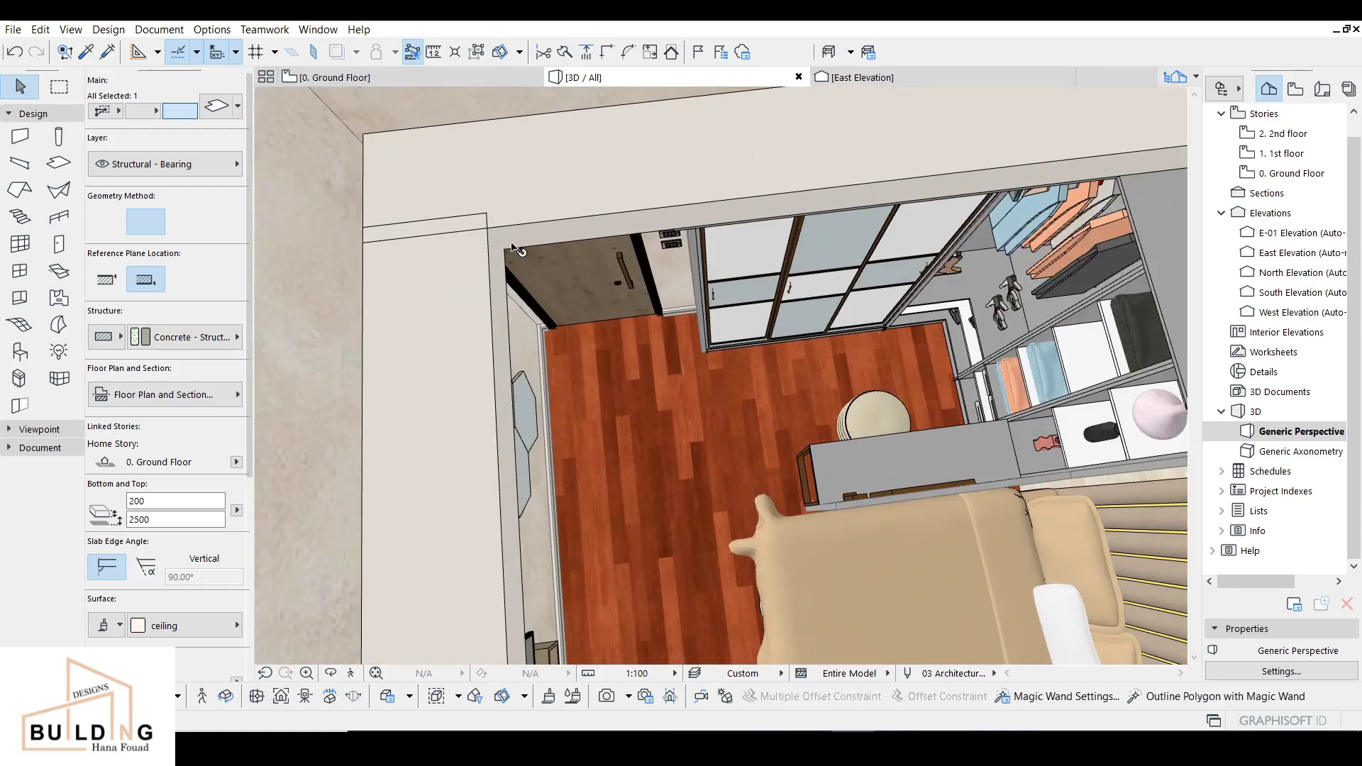
{"action": "left_click", "coordinate": [495, 221]}
{"action": "left_click", "coordinate": [496, 222]}
{"action": "left_click", "coordinate": [363, 229]}
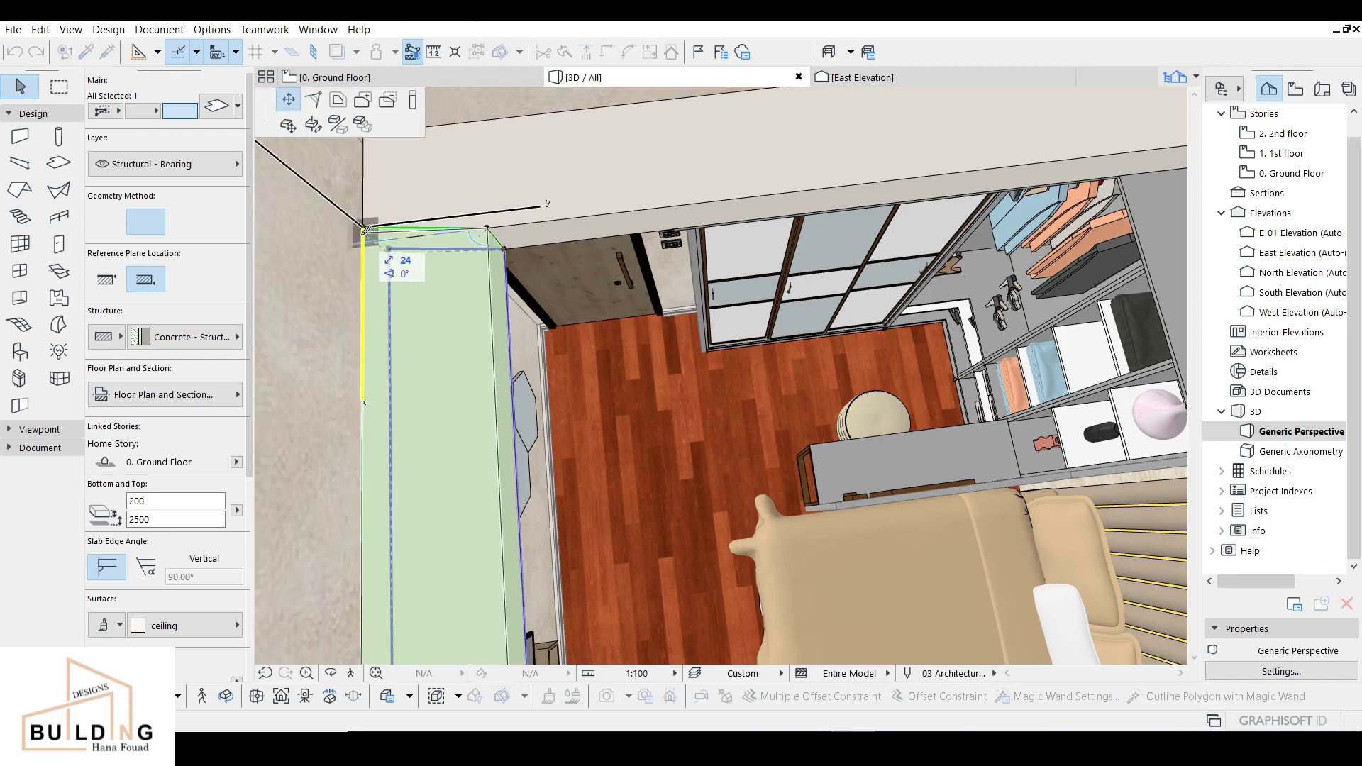
{"action": "left_click", "coordinate": [364, 244]}
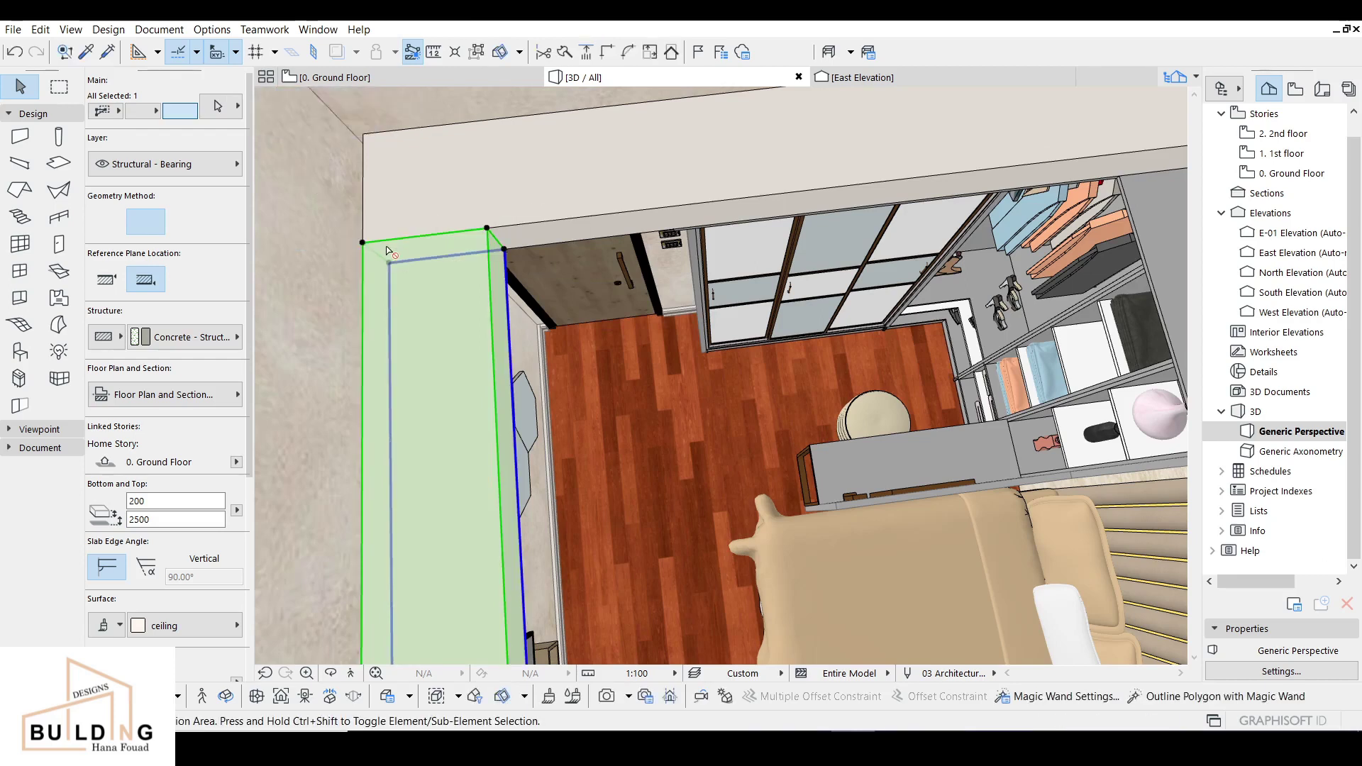
- Copy the TV-wall ceiling strip across the room to the headboard wall, fitting it between the wardrobe-side and window-side strips
{"action": "key", "text": "ctrl+shift+d"}
{"action": "left_click", "coordinate": [487, 229]}
{"action": "middle_click_drag", "start_coordinate": [923, 176], "coordinate": [543, 250]}
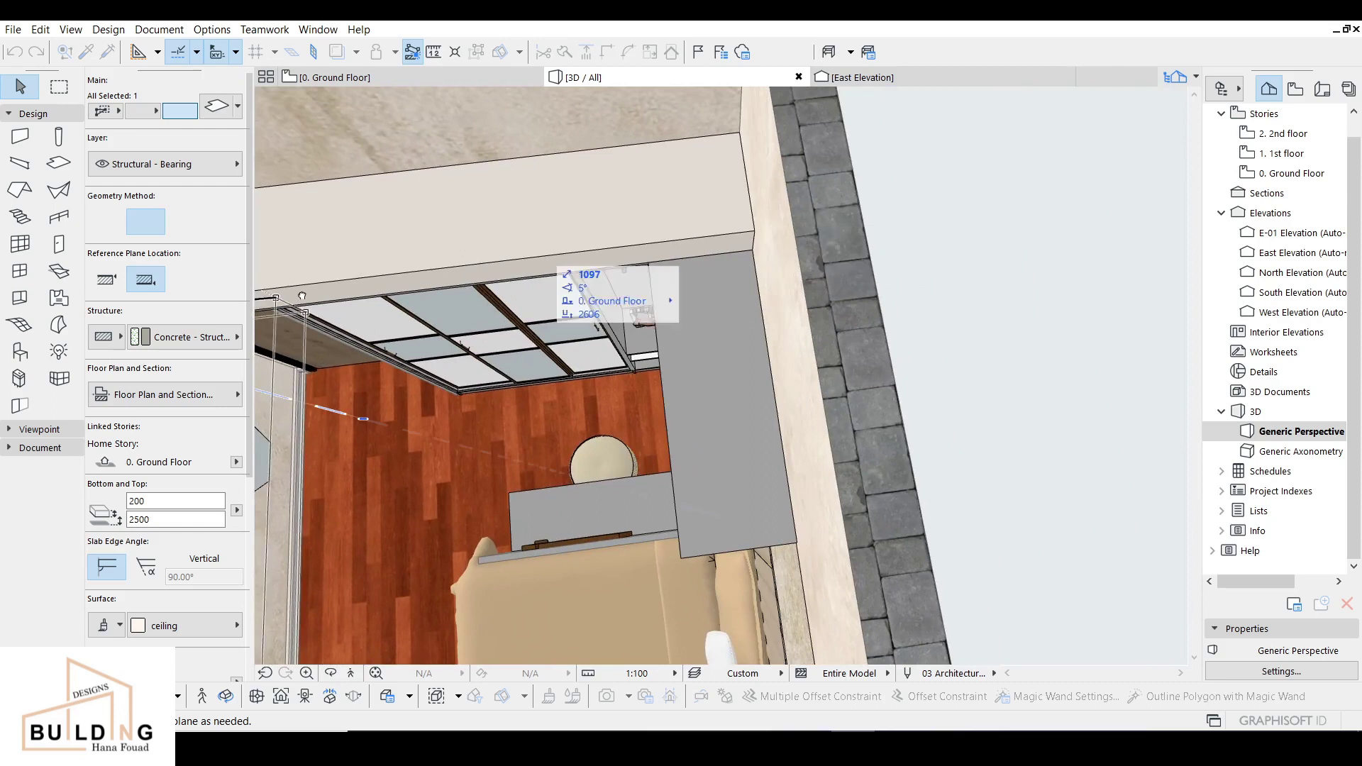
{"action": "left_click", "coordinate": [754, 231]}
{"action": "scroll", "coordinate": [685, 322], "scroll_direction": "down", "scroll_amount": 3}
{"action": "scroll", "coordinate": [683, 338], "scroll_direction": "down", "scroll_amount": 5}
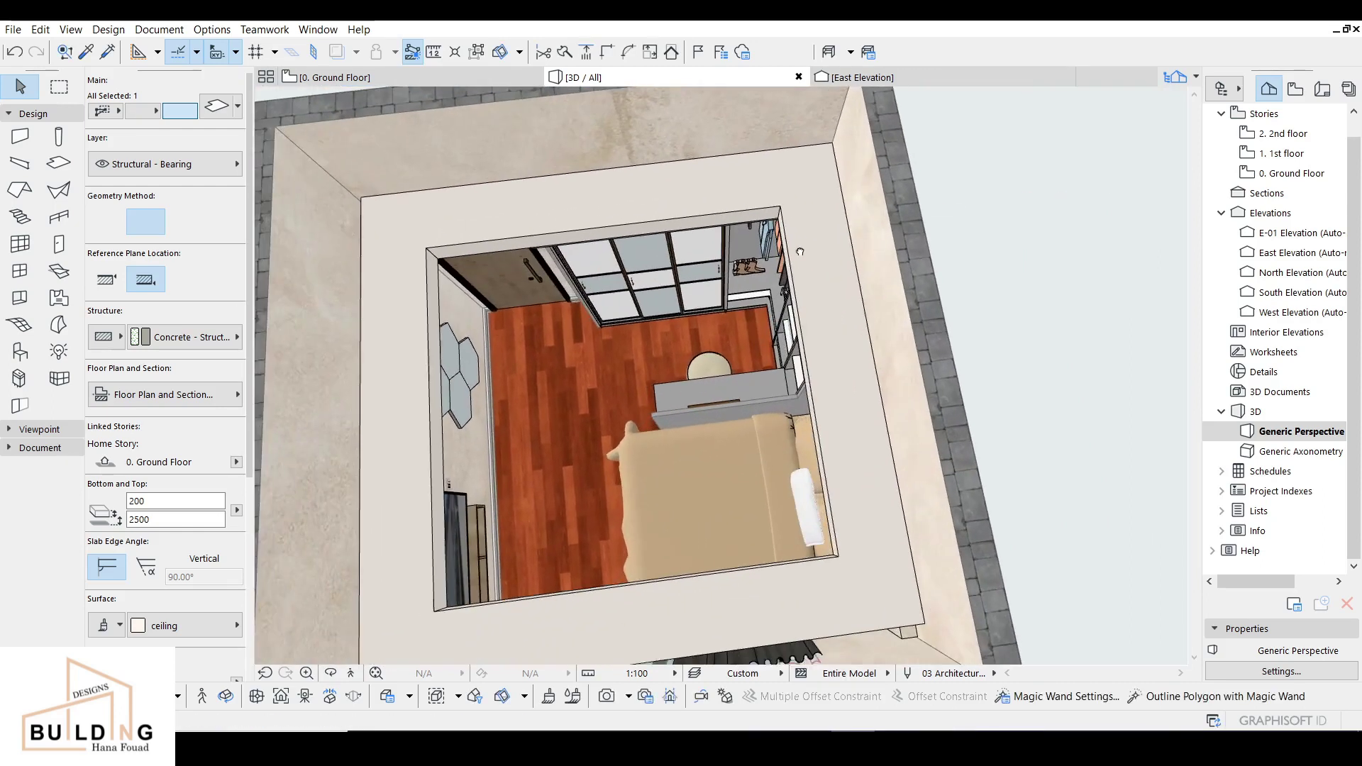
- Stack a copy of the wardrobe-side ceiling strip directly on top of the original, at the 2700 mm level
{"action": "scroll", "coordinate": [860, 605], "scroll_direction": "down", "scroll_amount": 1}
{"action": "middle_click_drag", "start_coordinate": [860, 605], "coordinate": [900, 561]}
{"action": "left_click", "coordinate": [718, 213]}
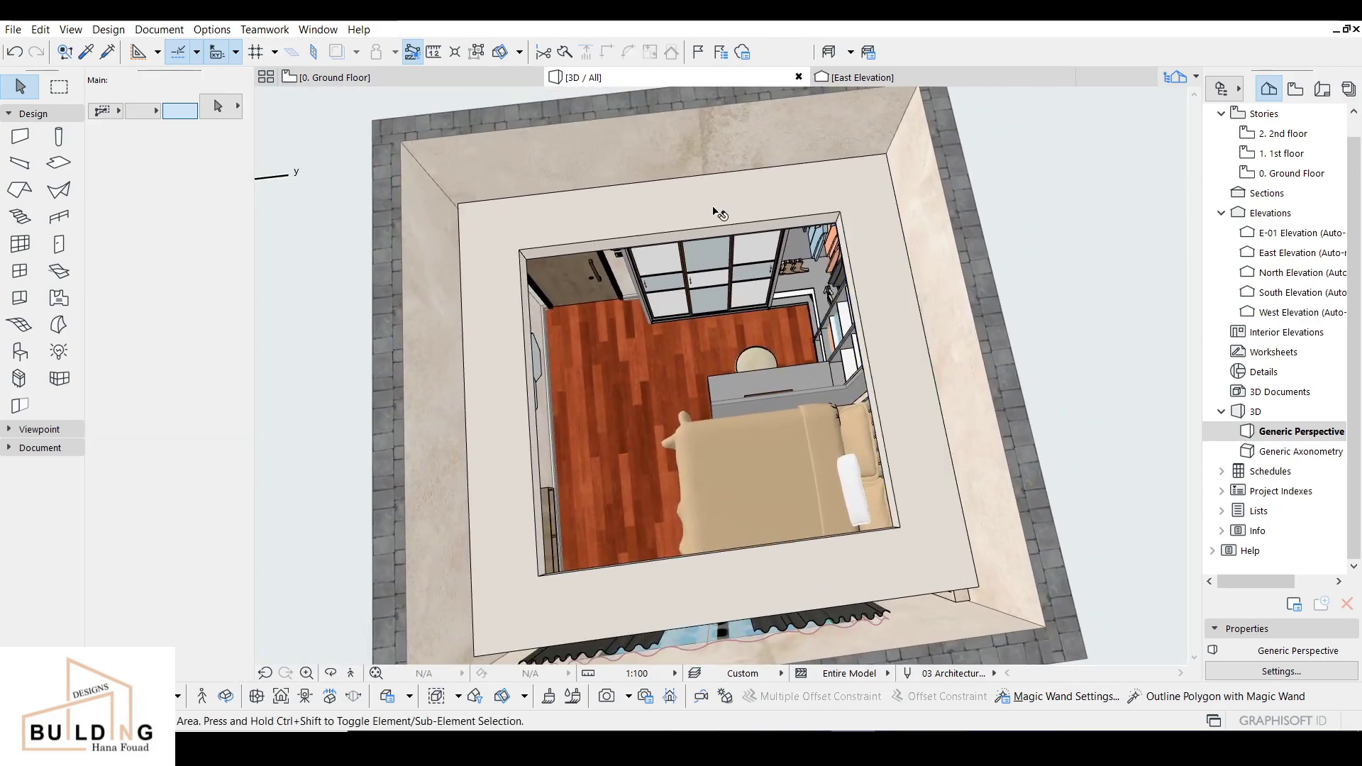
{"action": "key", "text": "ctrl+shift+d"}
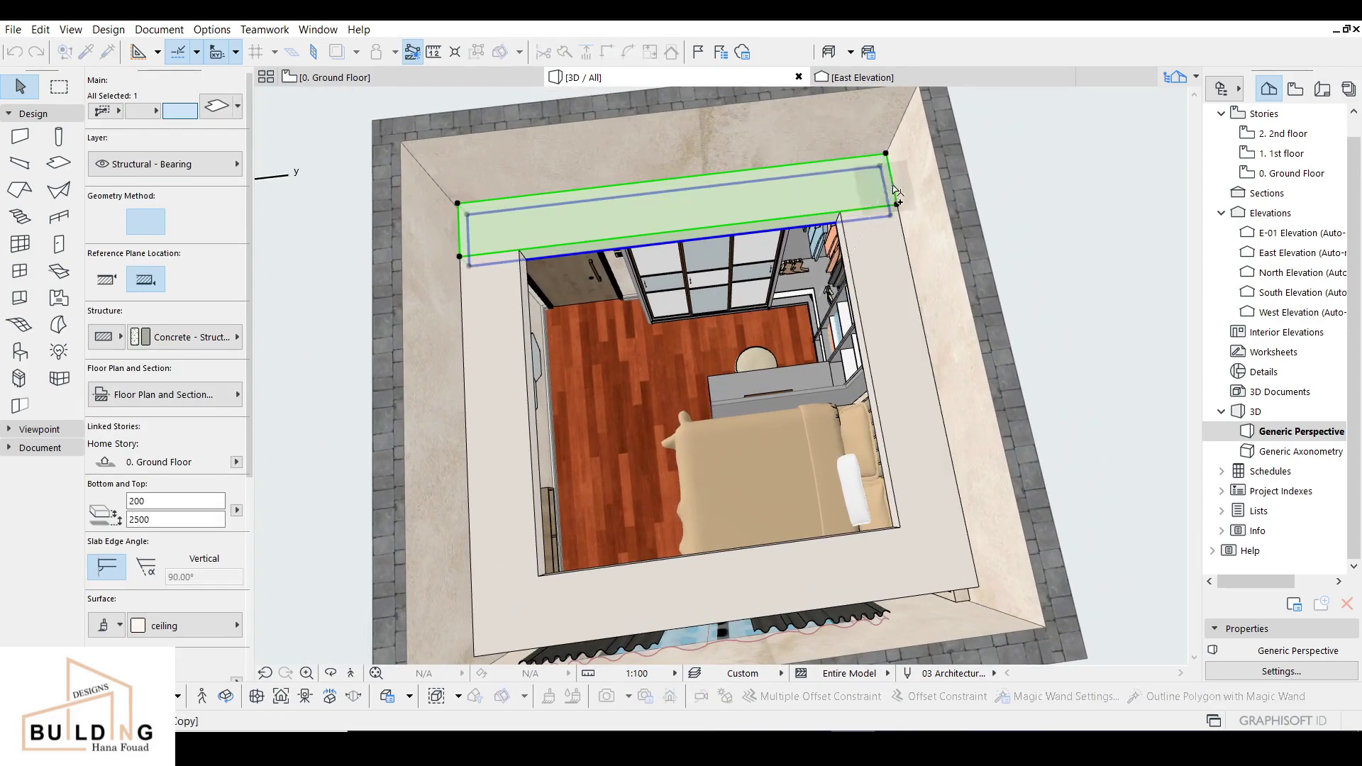
{"action": "left_click", "coordinate": [886, 153]}
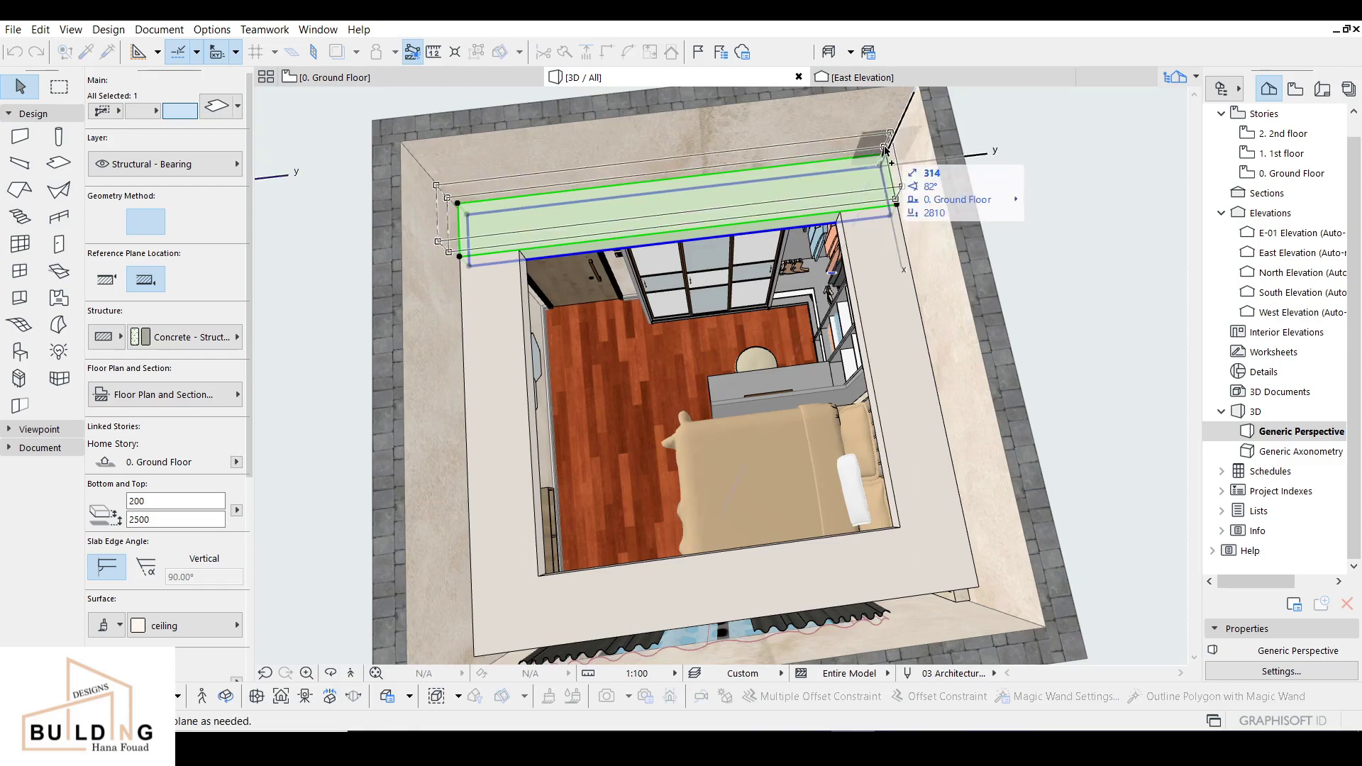
{"action": "key", "text": "Return"}
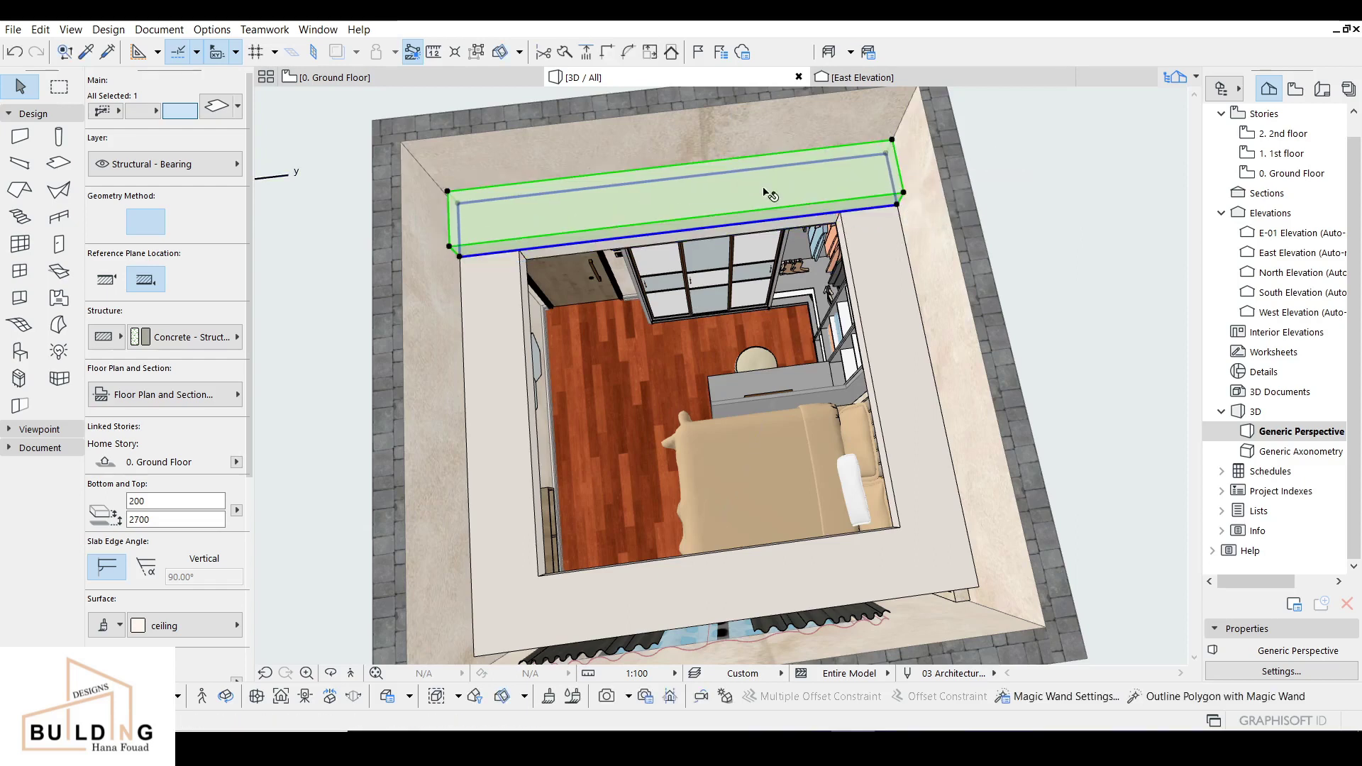
- Unlink the upper wardrobe-side strip's surface overrides and set its edge surface to light
{"action": "left_click", "coordinate": [185, 626]}
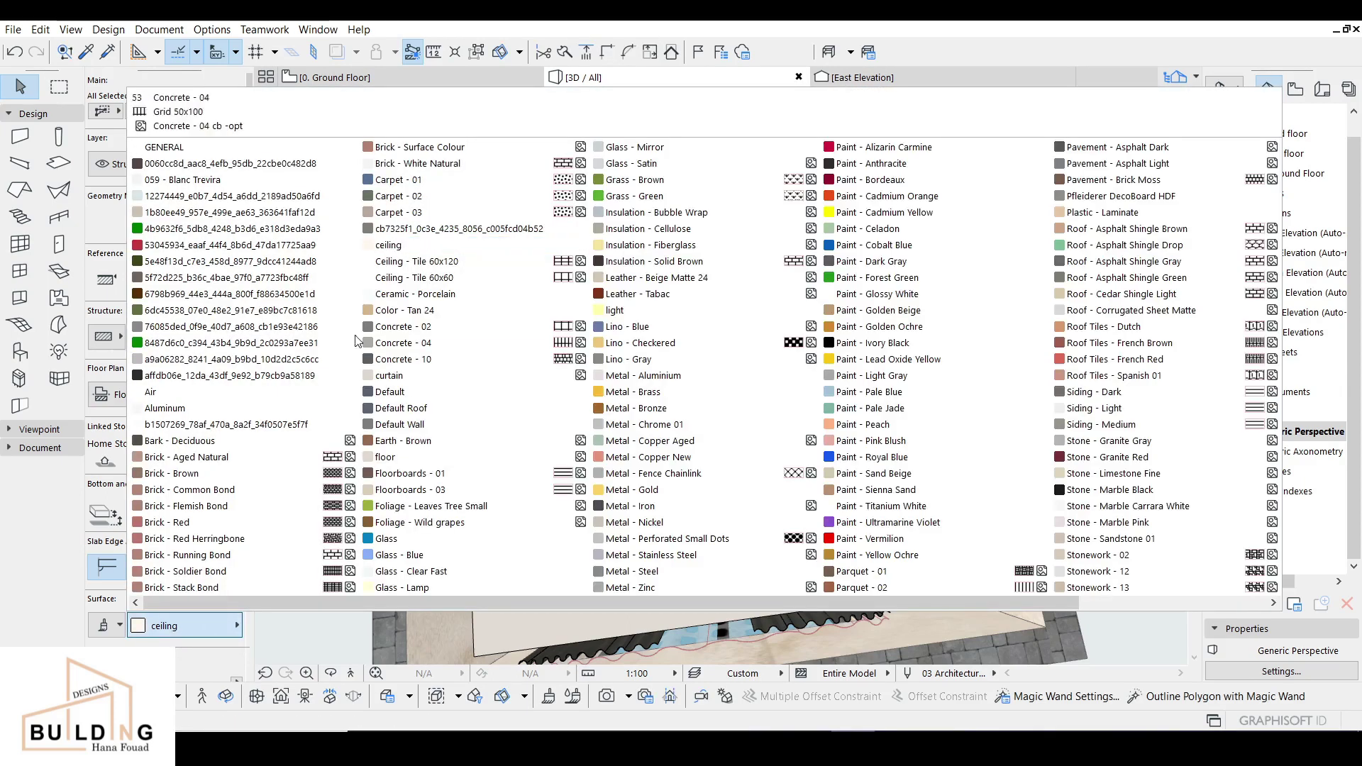
{"action": "left_click", "coordinate": [111, 627]}
{"action": "left_click", "coordinate": [113, 627]}
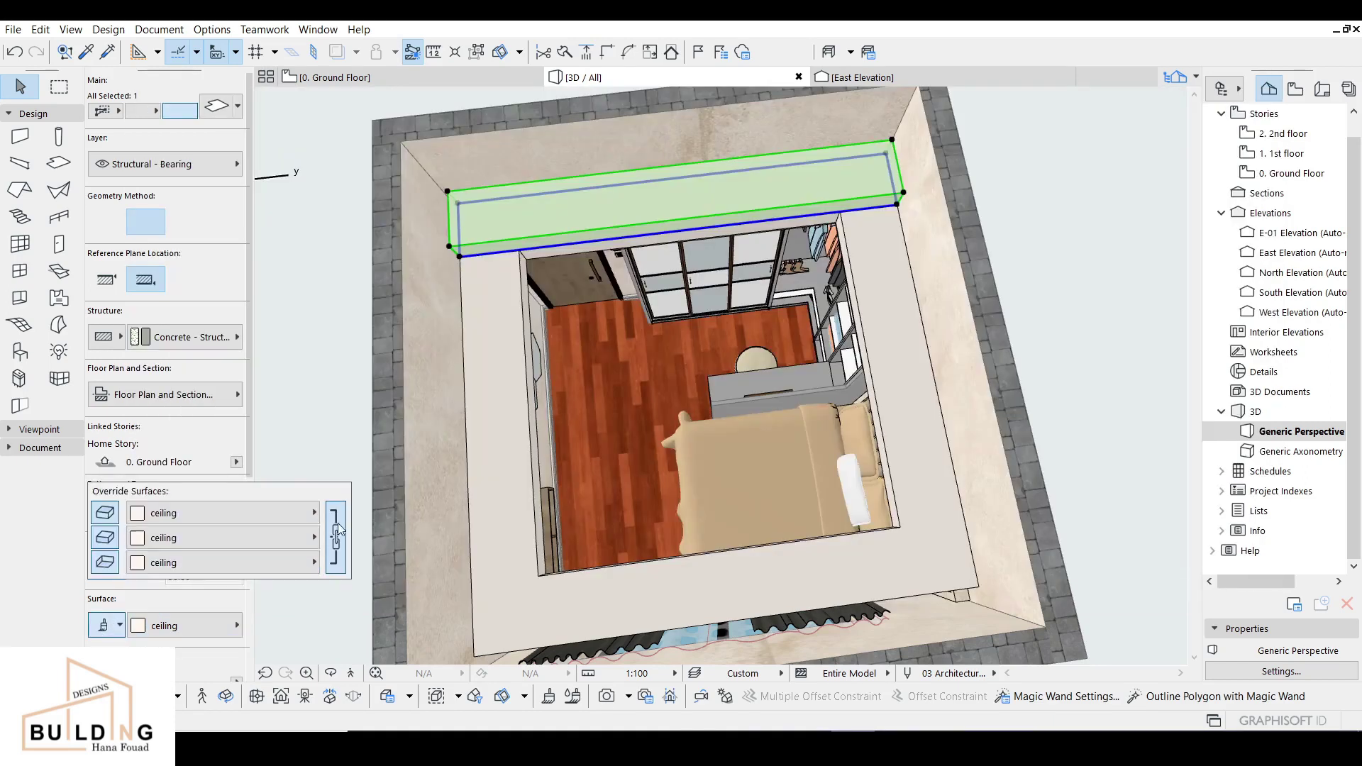
{"action": "left_click", "coordinate": [335, 538]}
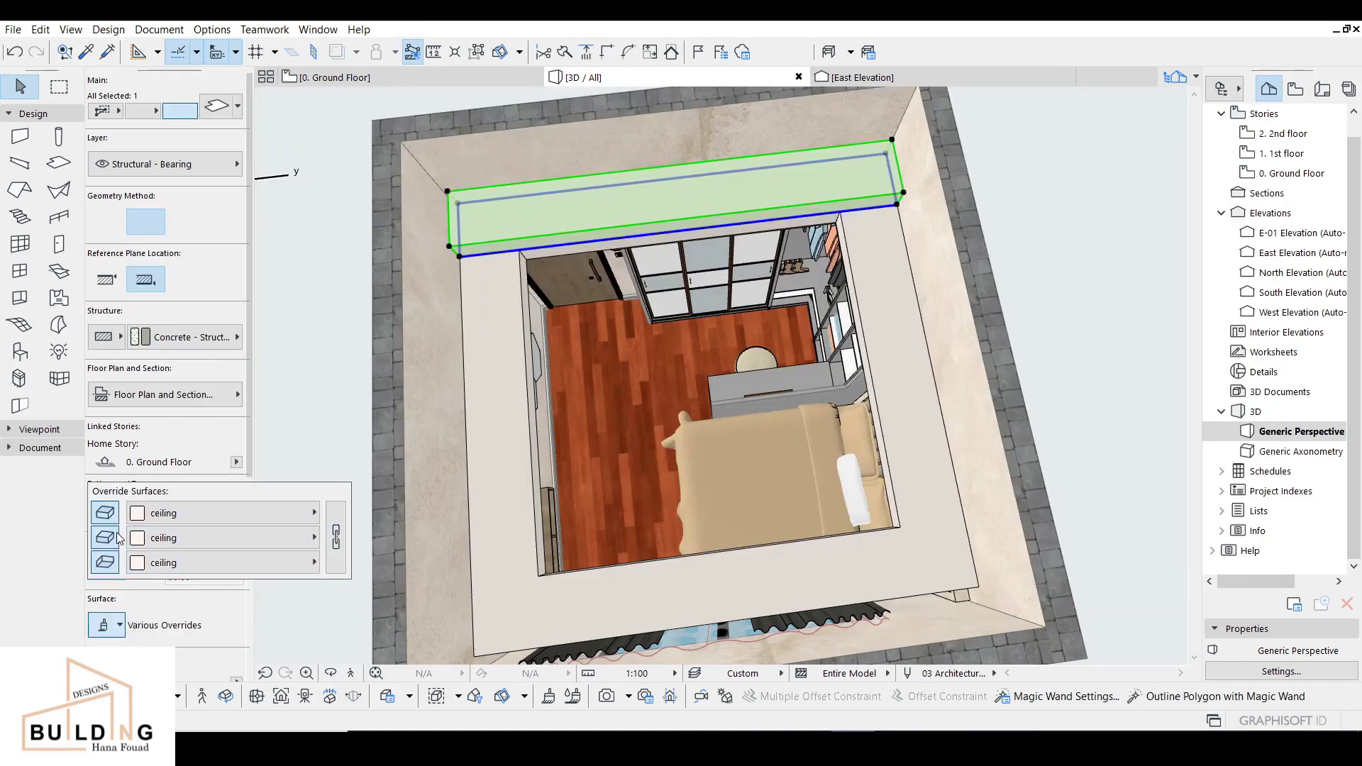
{"action": "left_click", "coordinate": [166, 539]}
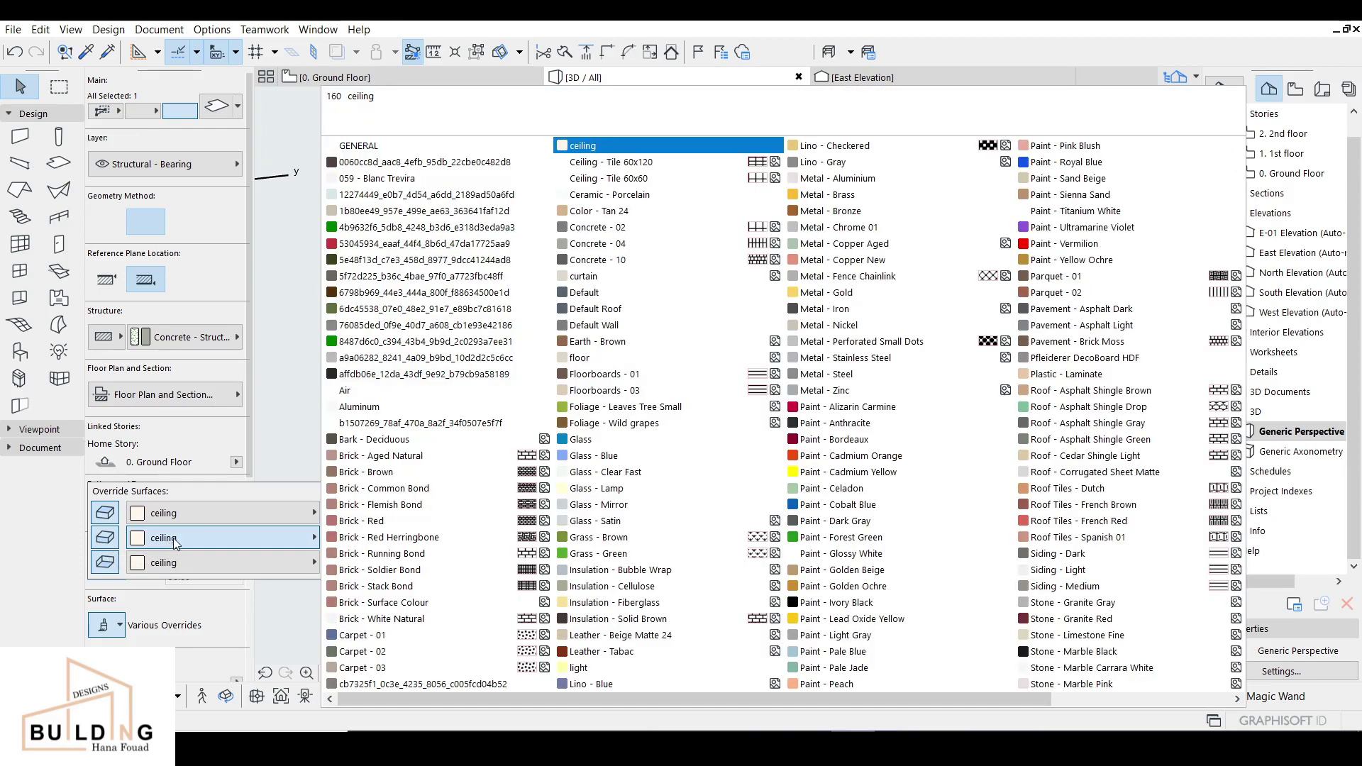
{"action": "left_click", "coordinate": [588, 669]}
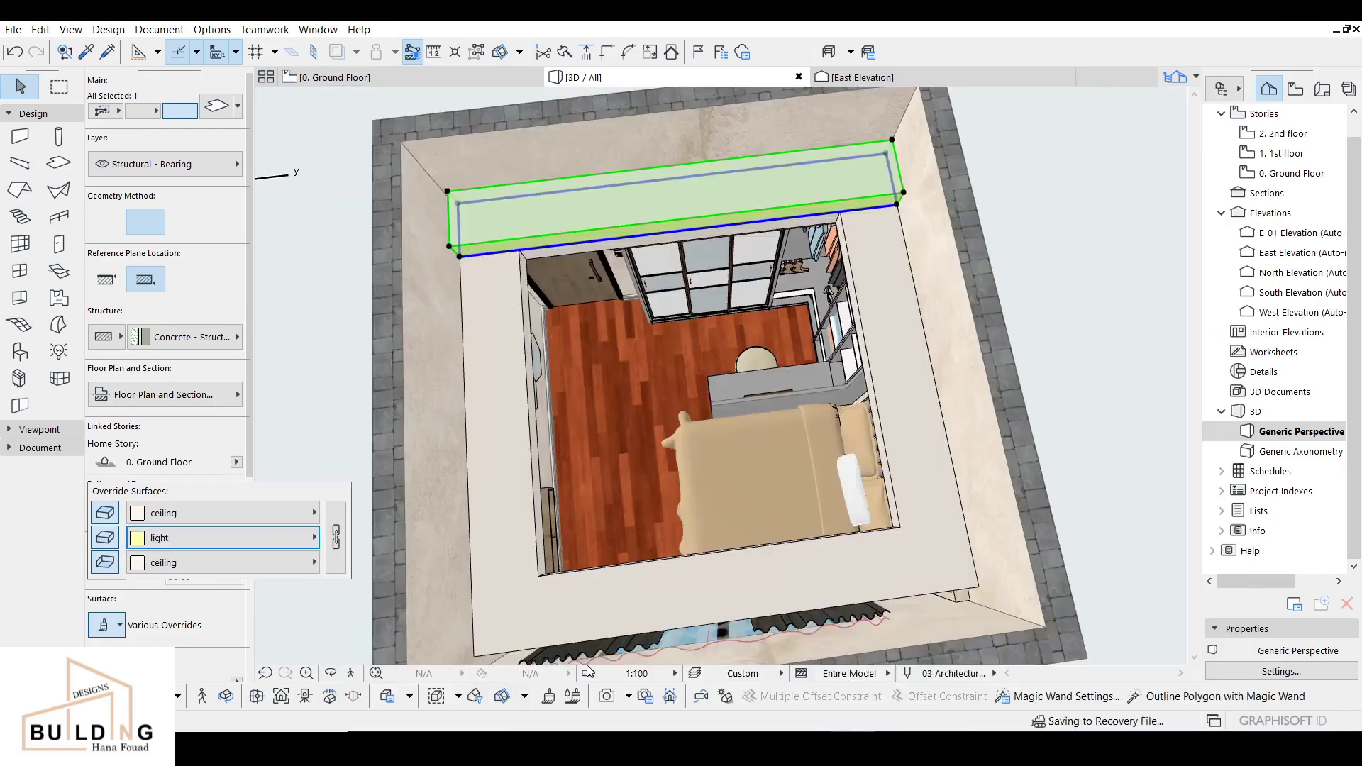
{"action": "left_click", "coordinate": [206, 435]}
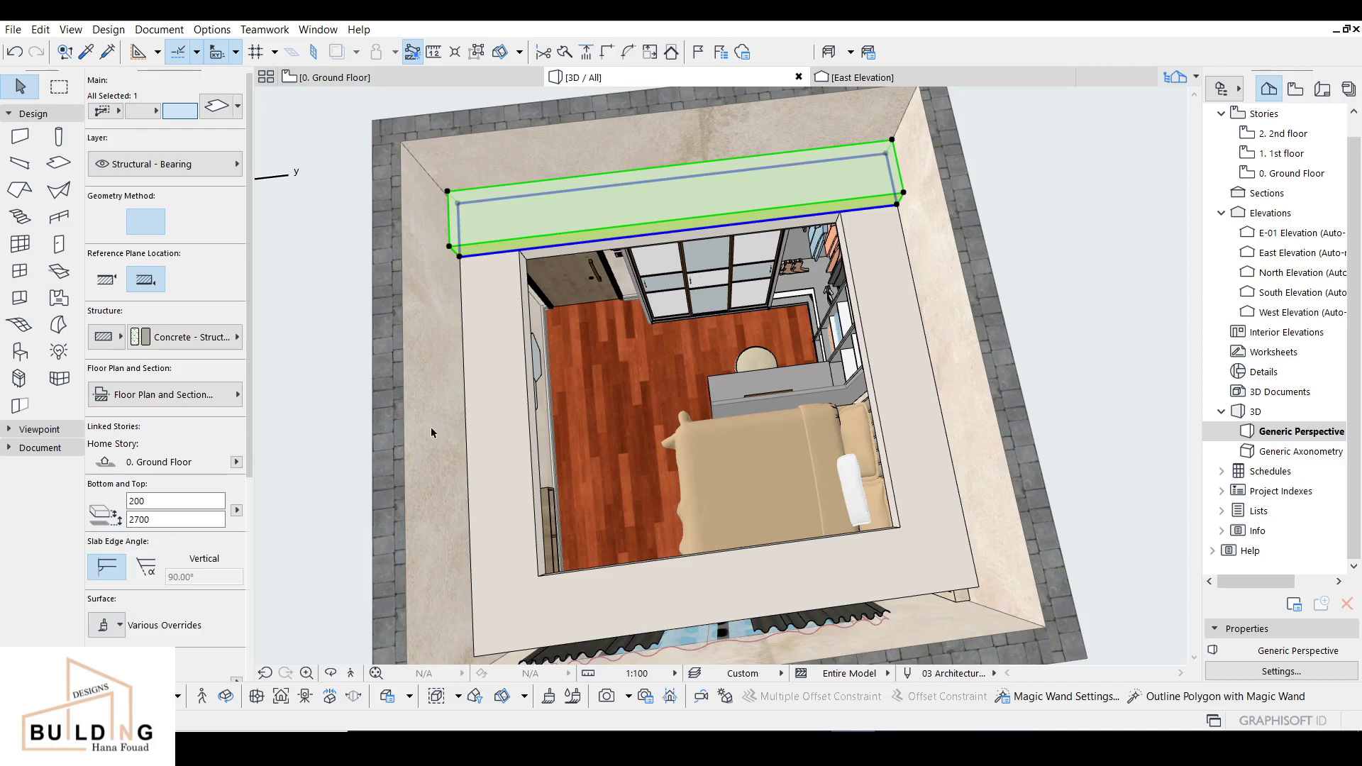
{"action": "key", "text": "Escape"}
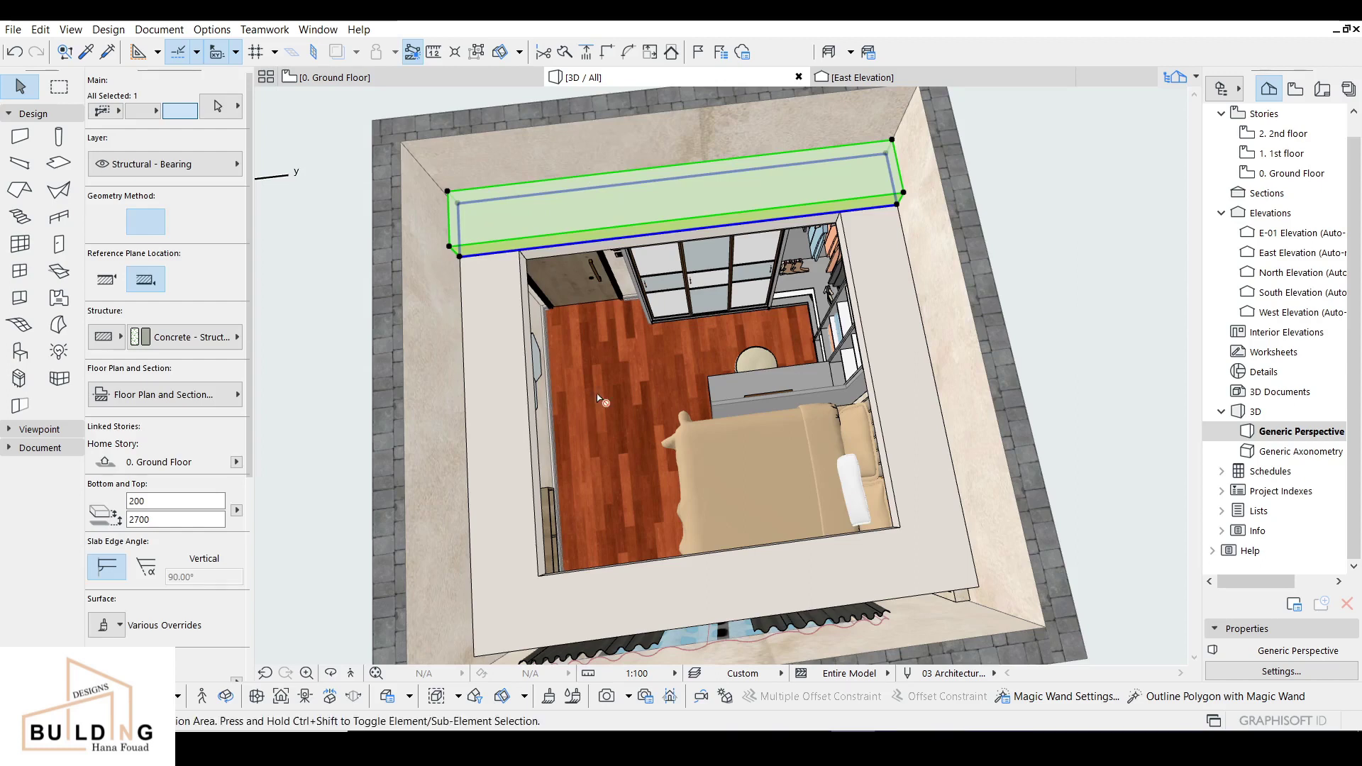
- Copy the upper wardrobe-side strip with the light edge across the room onto the window-side strip
{"action": "key", "text": "ctrl+shift+d"}
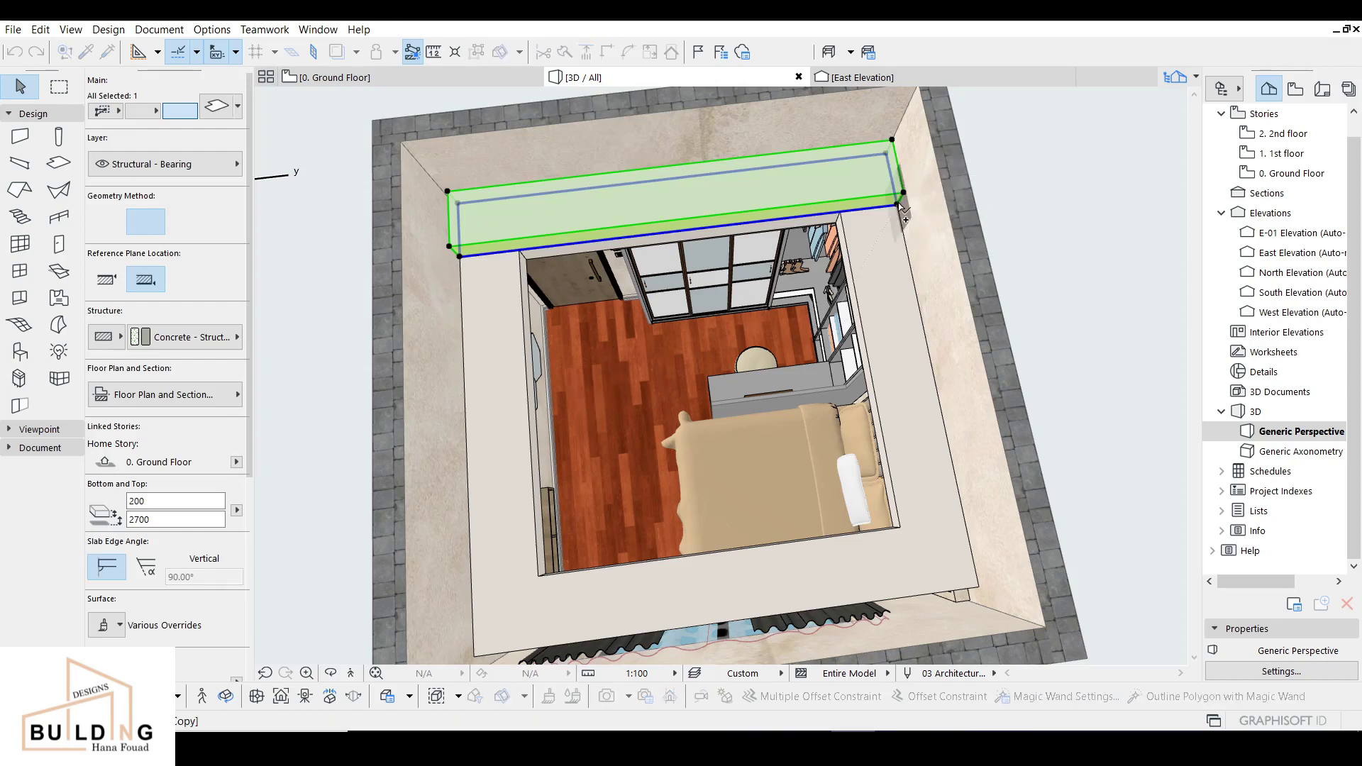
{"action": "left_click", "coordinate": [984, 586]}
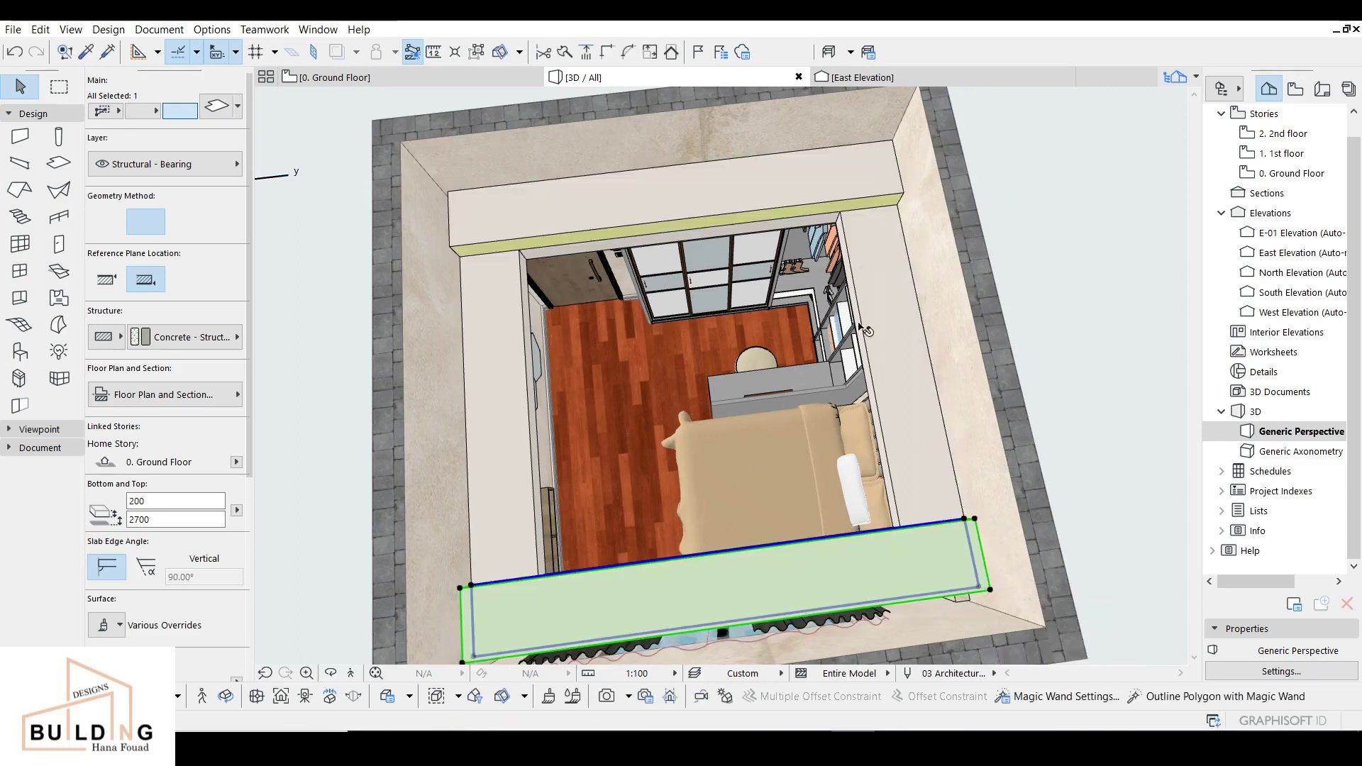
- Stack a copy of the TV-wall ceiling strip directly on top of the original, at the 2700 mm level
{"action": "left_click", "coordinate": [497, 340]}
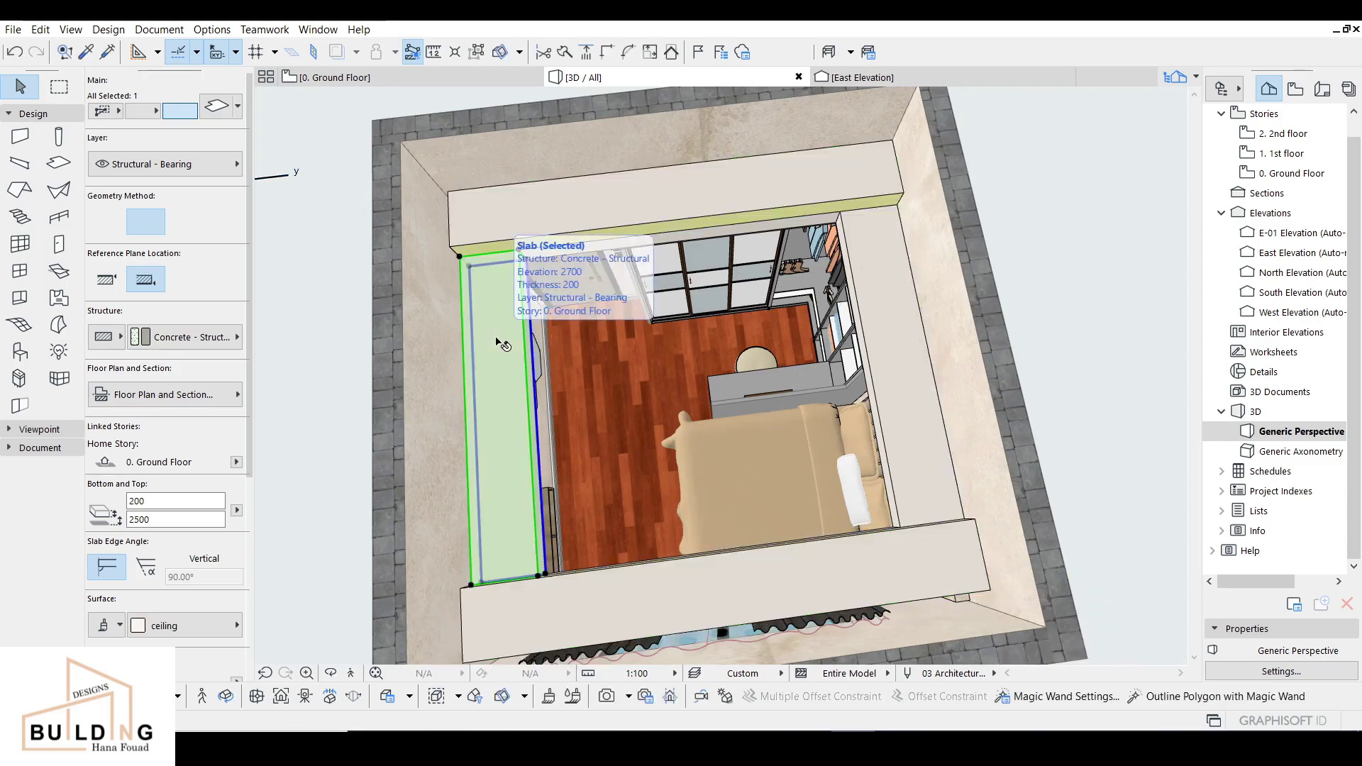
{"action": "key", "text": "ctrl+shift+d"}
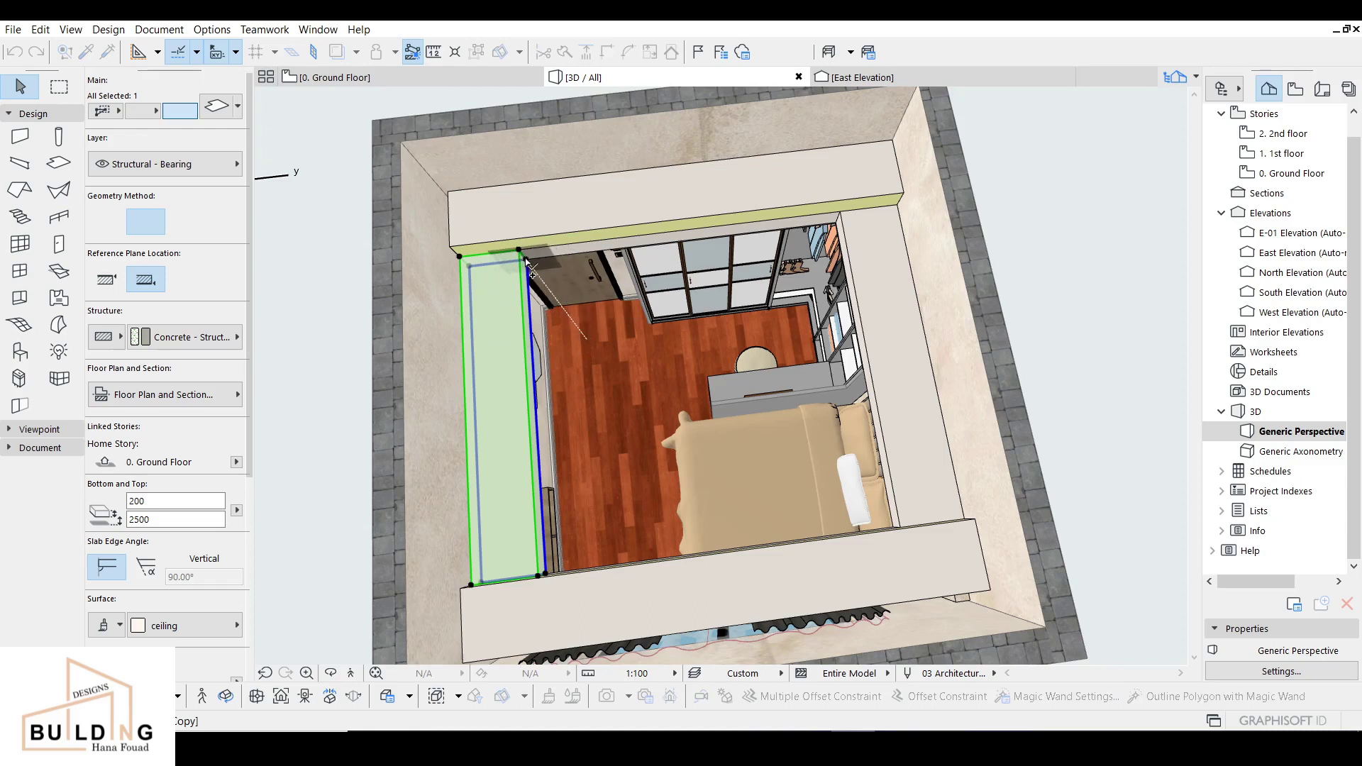
{"action": "left_click", "coordinate": [525, 259]}
{"action": "left_click", "coordinate": [518, 250]}
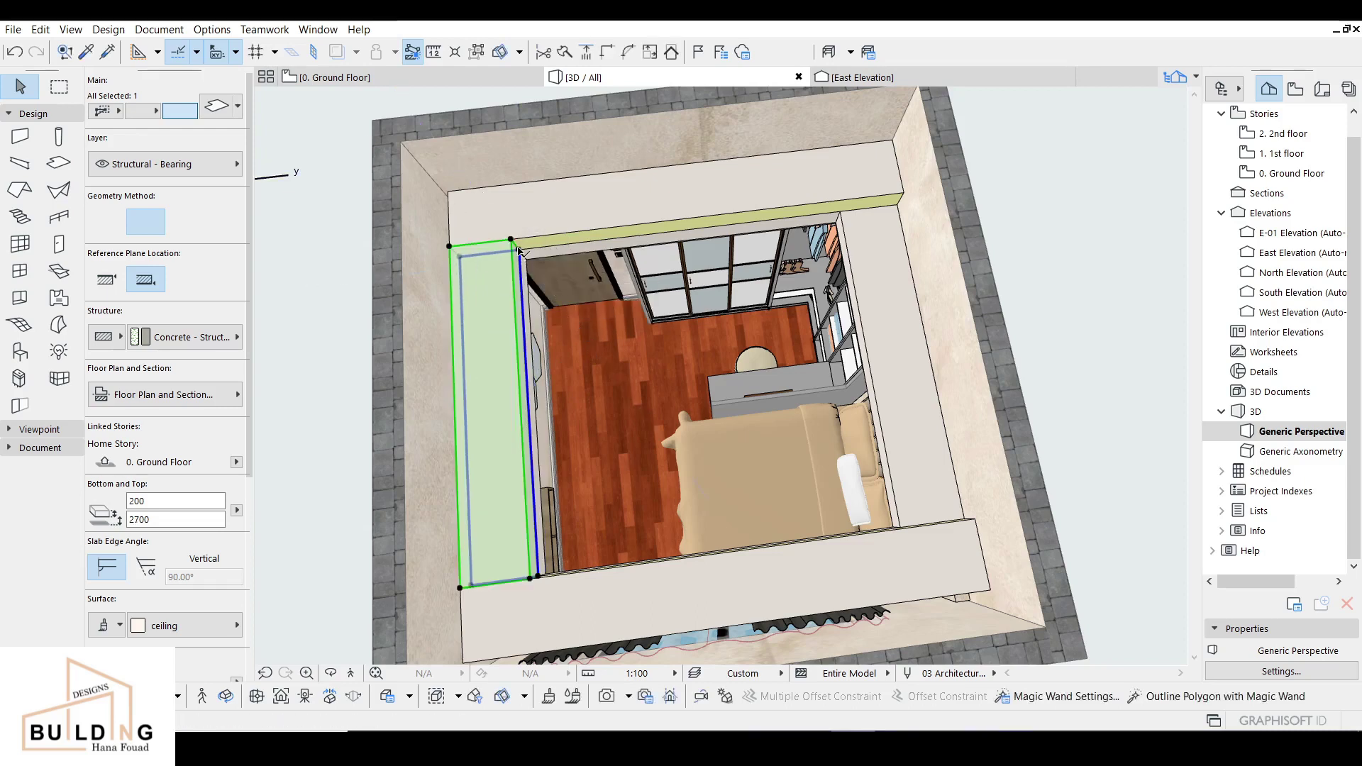
- Unlink the upper TV-wall strip's surface overrides and set its edge surface to light
{"action": "left_click", "coordinate": [122, 625]}
{"action": "left_click", "coordinate": [337, 537]}
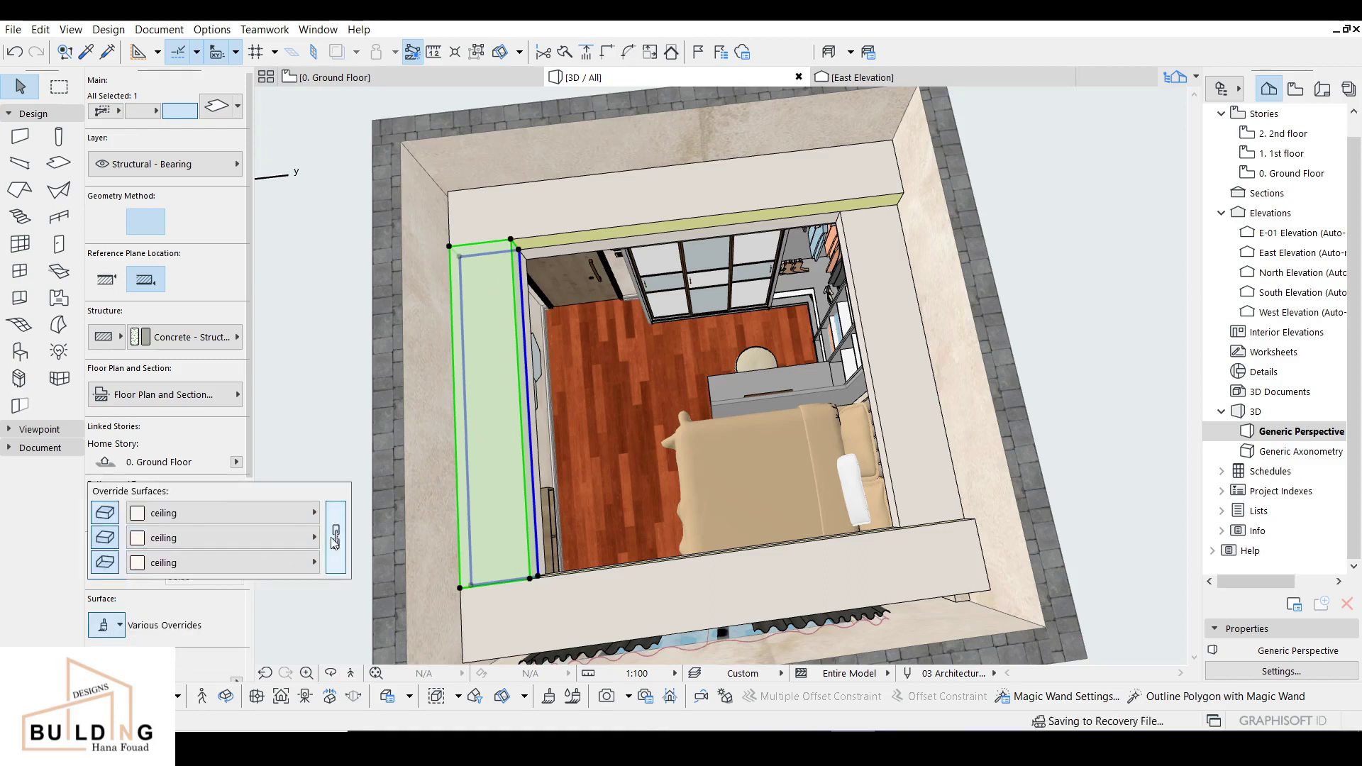
{"action": "left_click", "coordinate": [303, 544]}
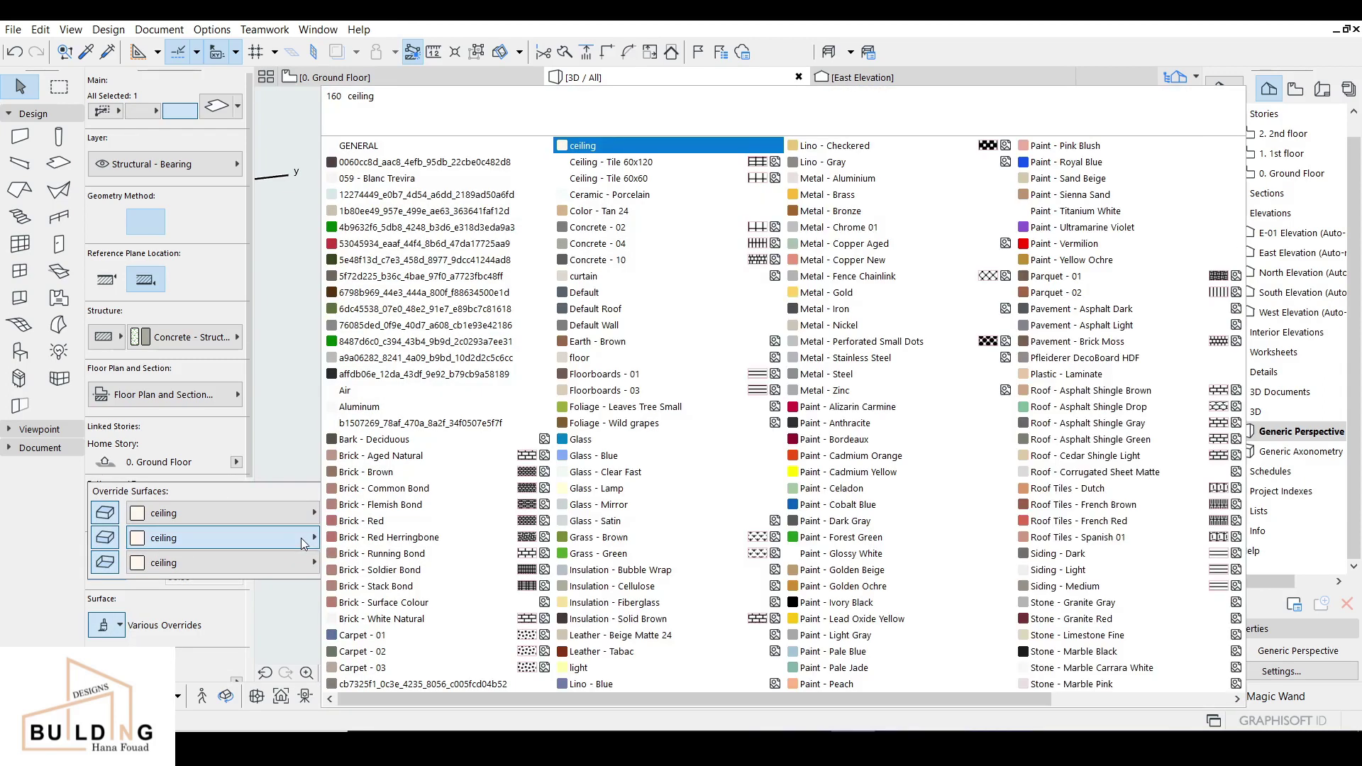
{"action": "left_click", "coordinate": [578, 669]}
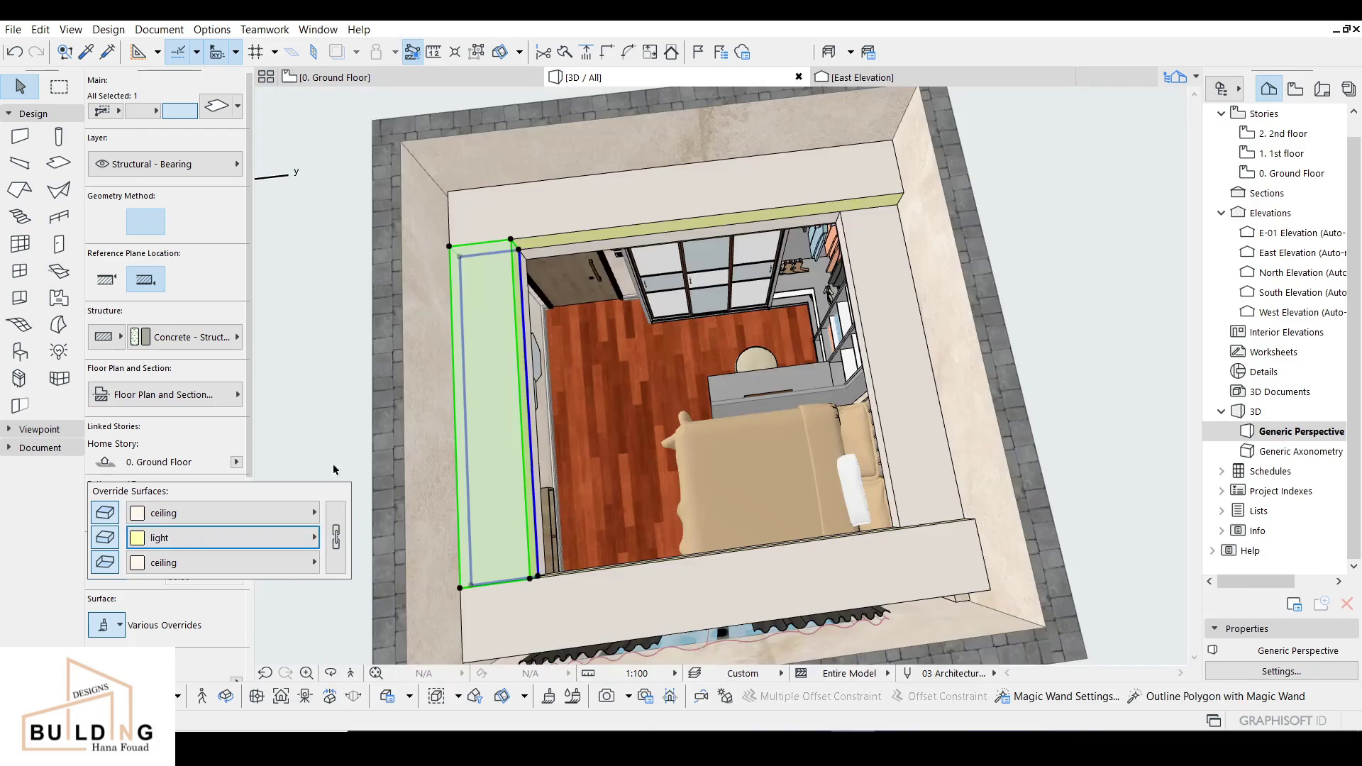
{"action": "left_click", "coordinate": [519, 249]}
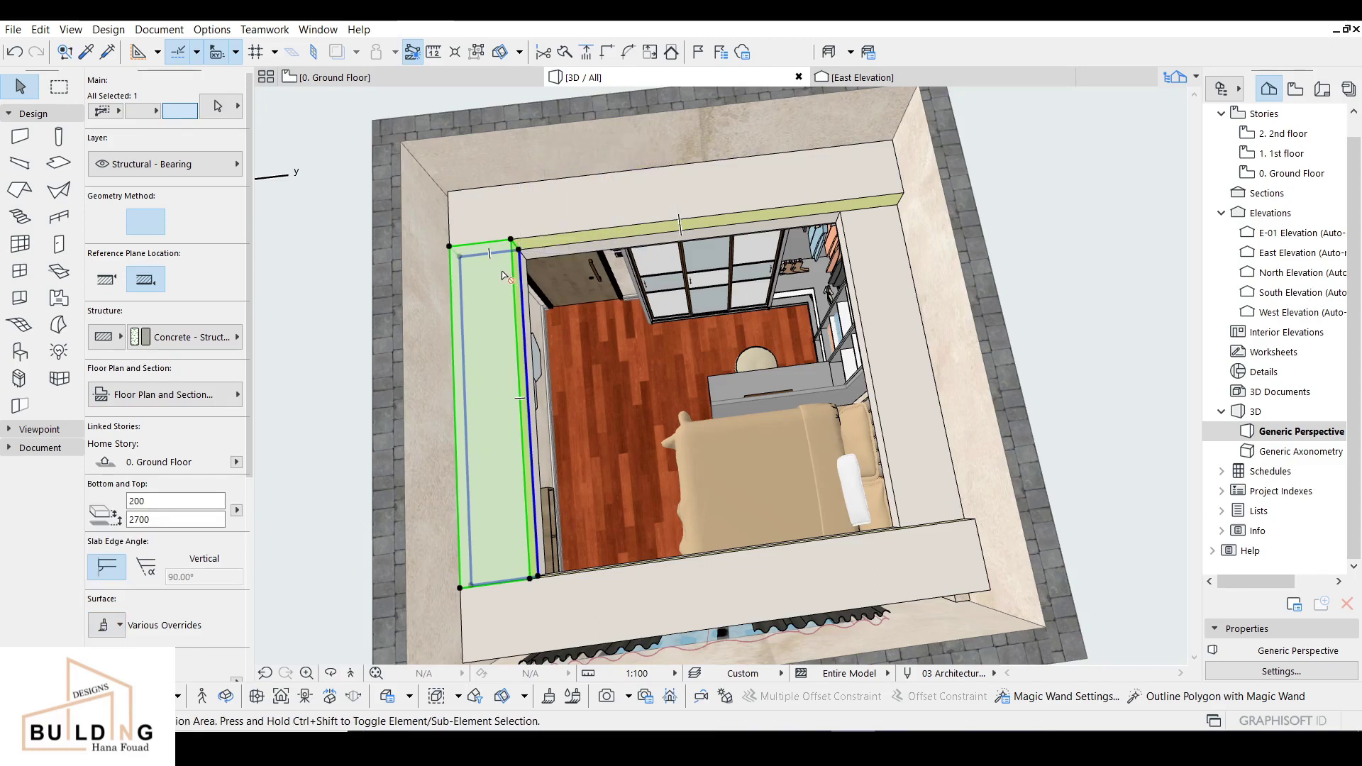
- Copy the upper TV-wall strip with the light edge across the room onto the headboard-wall strip and clear the selection
{"action": "key", "text": "ctrl+d"}
{"action": "left_click", "coordinate": [520, 249]}
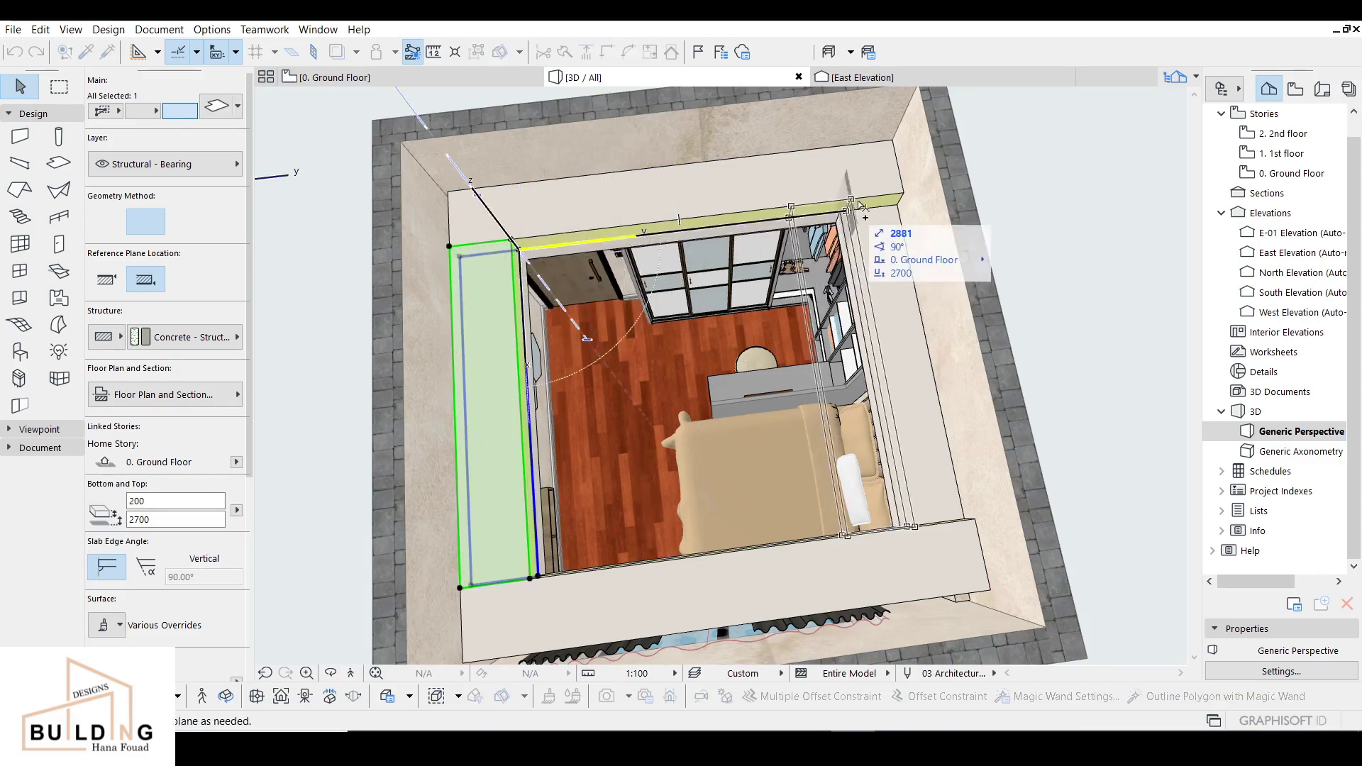
{"action": "left_click", "coordinate": [898, 206]}
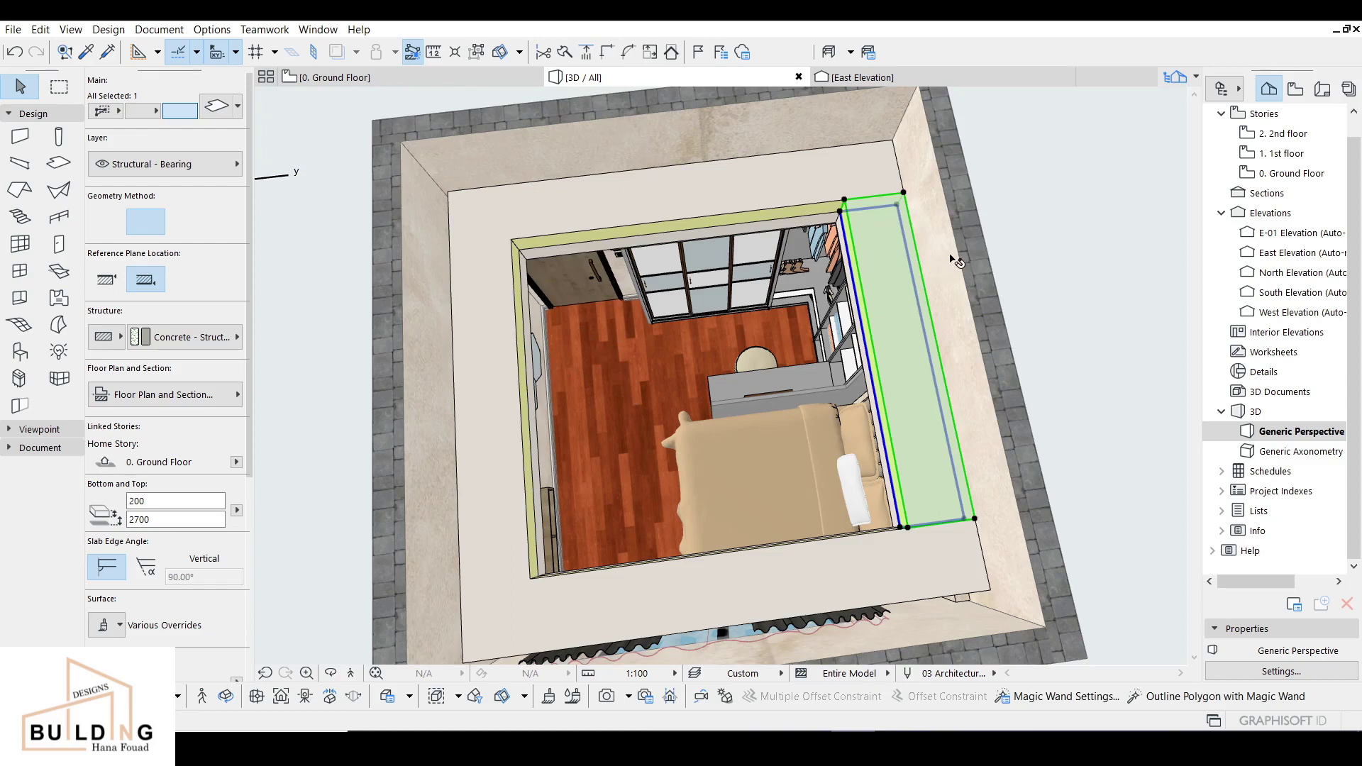
{"action": "key", "text": "Escape"}
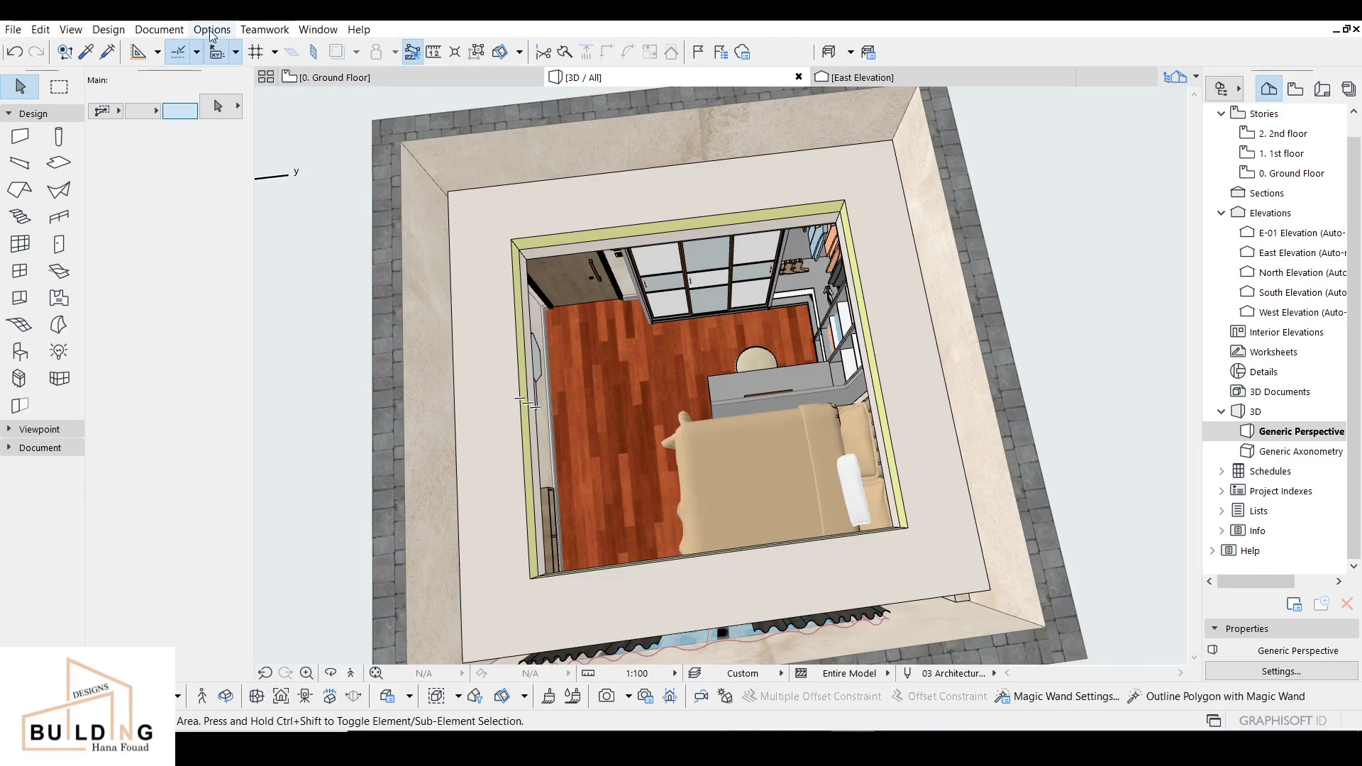
- From the ground floor plan, create a new profile named ceiling-2 in the Profile Manager
{"action": "left_click", "coordinate": [312, 77]}
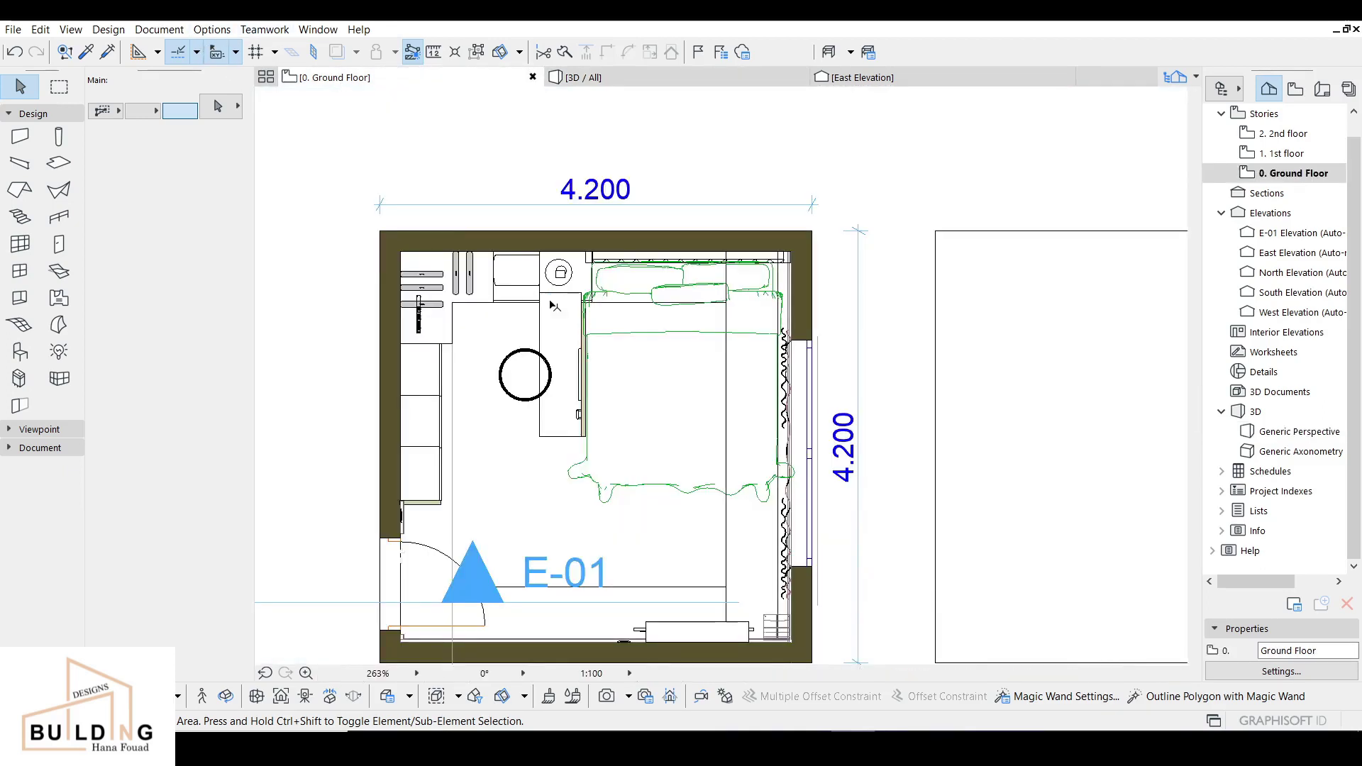
{"action": "scroll", "coordinate": [513, 341], "scroll_direction": "down", "scroll_amount": 2}
{"action": "middle_click_drag", "start_coordinate": [515, 341], "coordinate": [557, 306]}
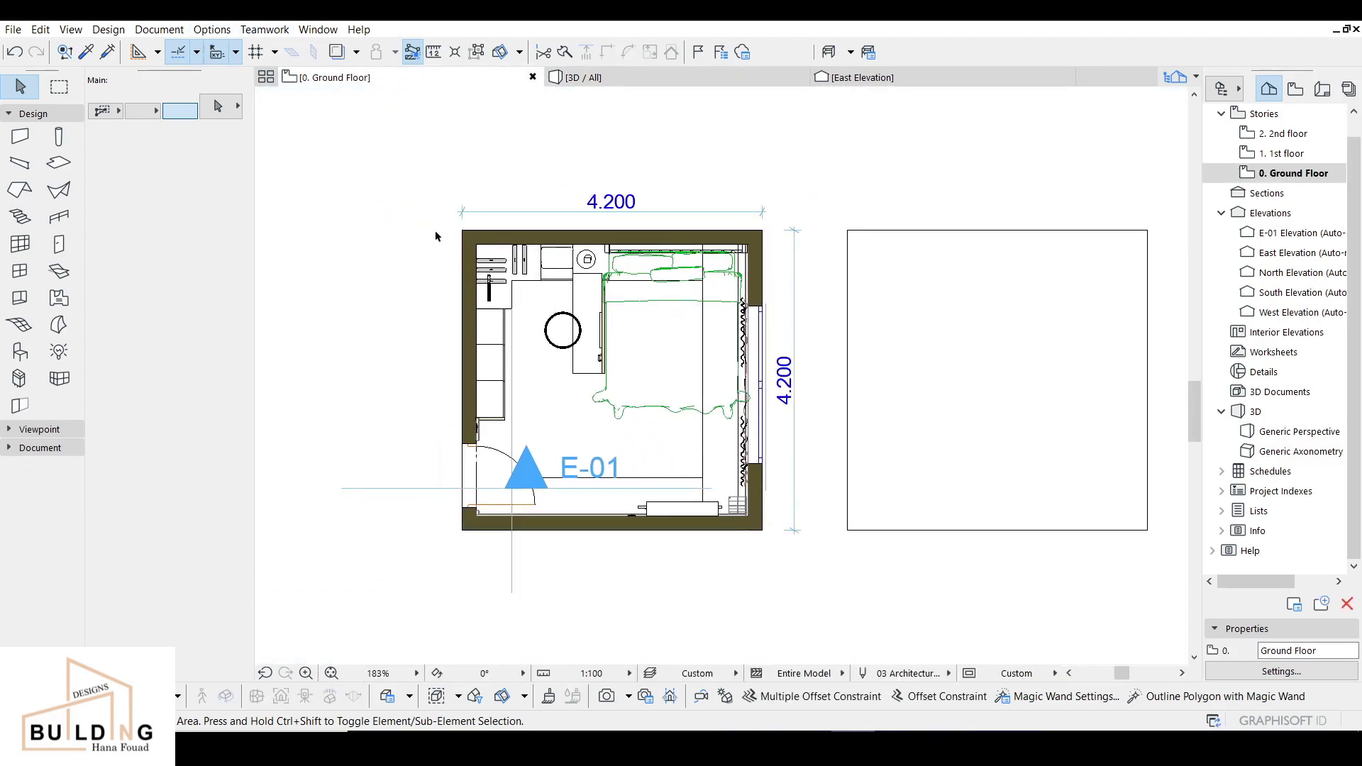
{"action": "left_click", "coordinate": [224, 33]}
{"action": "mouse_move", "coordinate": [249, 54]}
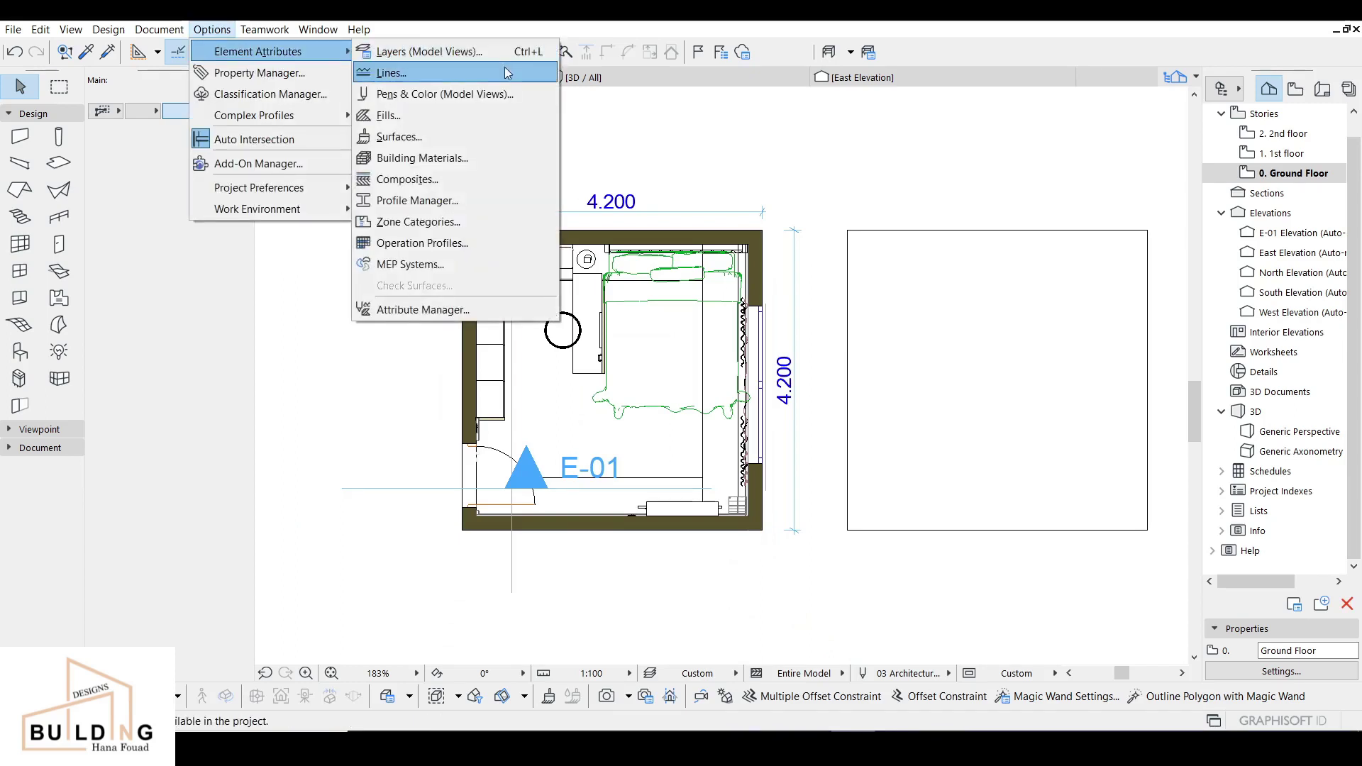
{"action": "mouse_move", "coordinate": [239, 116]}
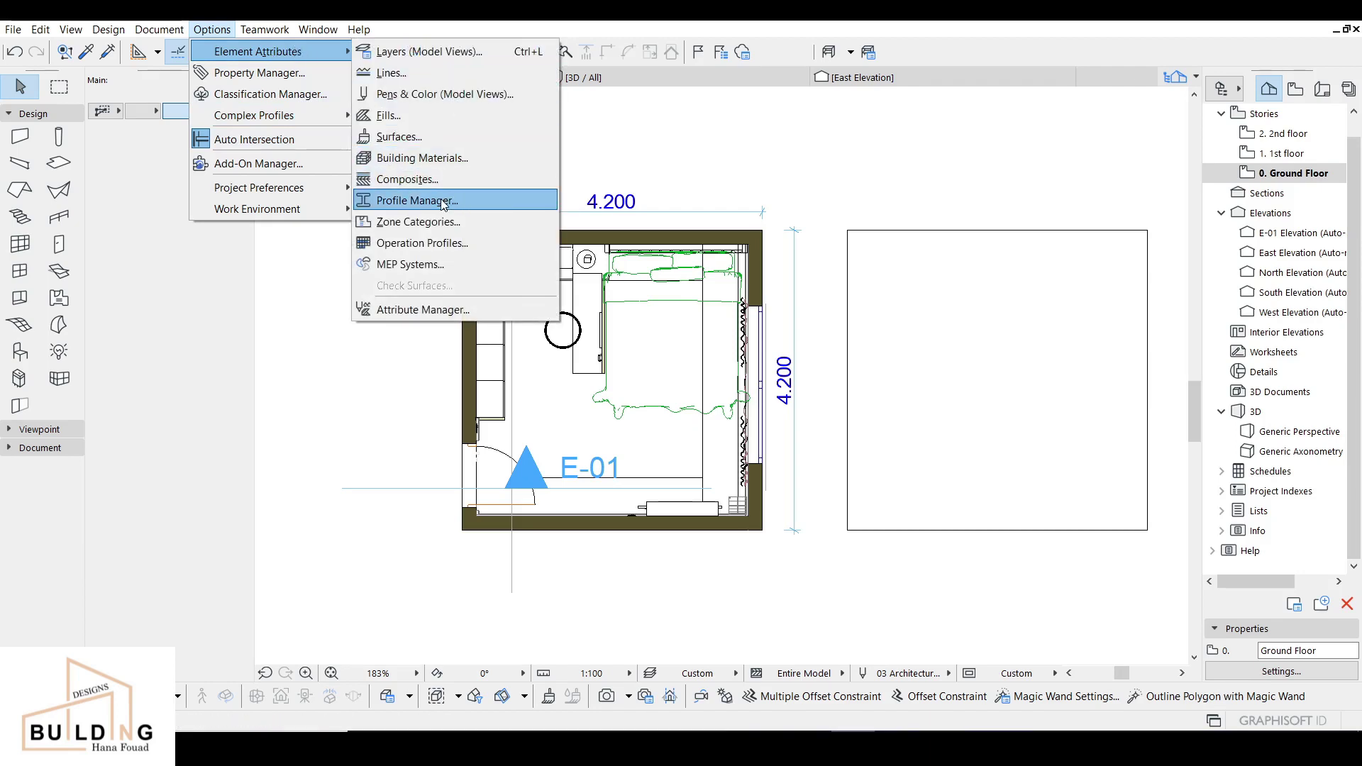
{"action": "mouse_move", "coordinate": [301, 118]}
{"action": "left_click", "coordinate": [408, 117]}
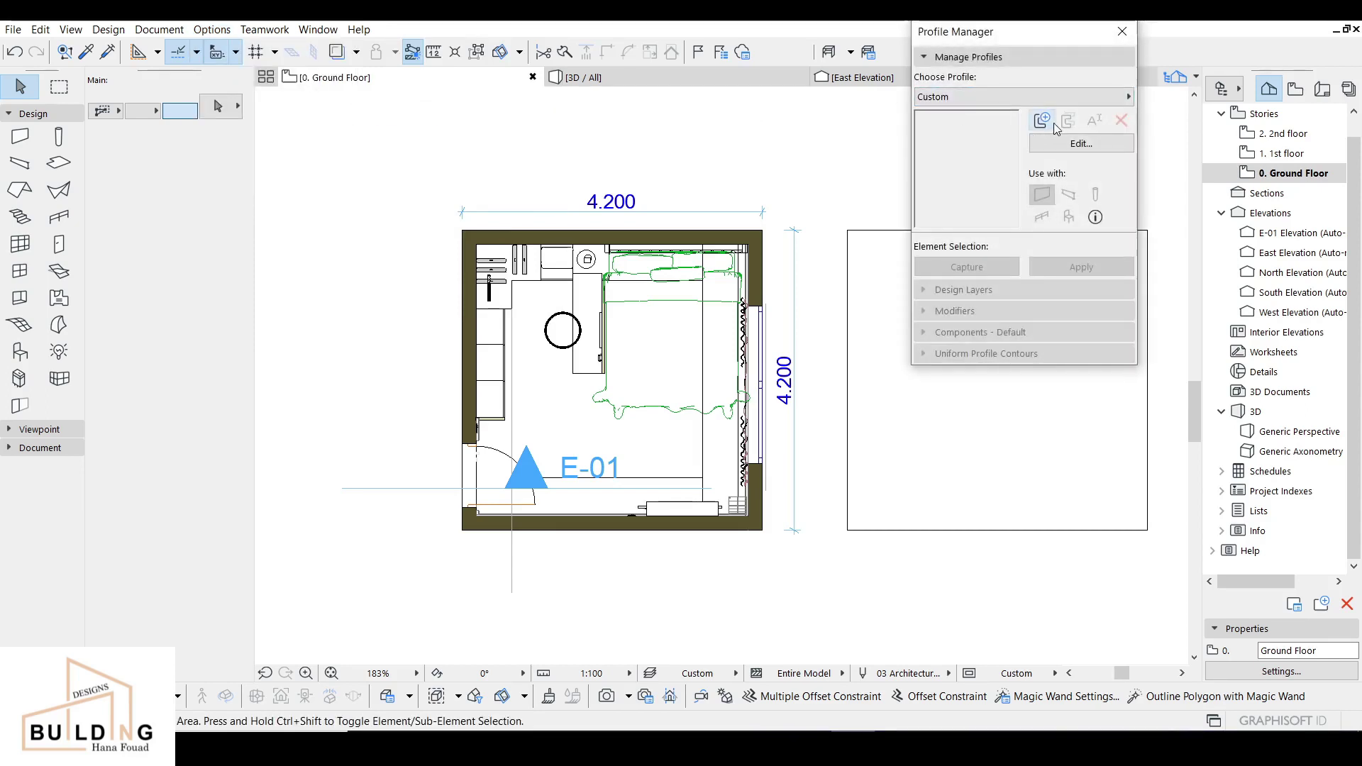
{"action": "left_click", "coordinate": [1042, 121]}
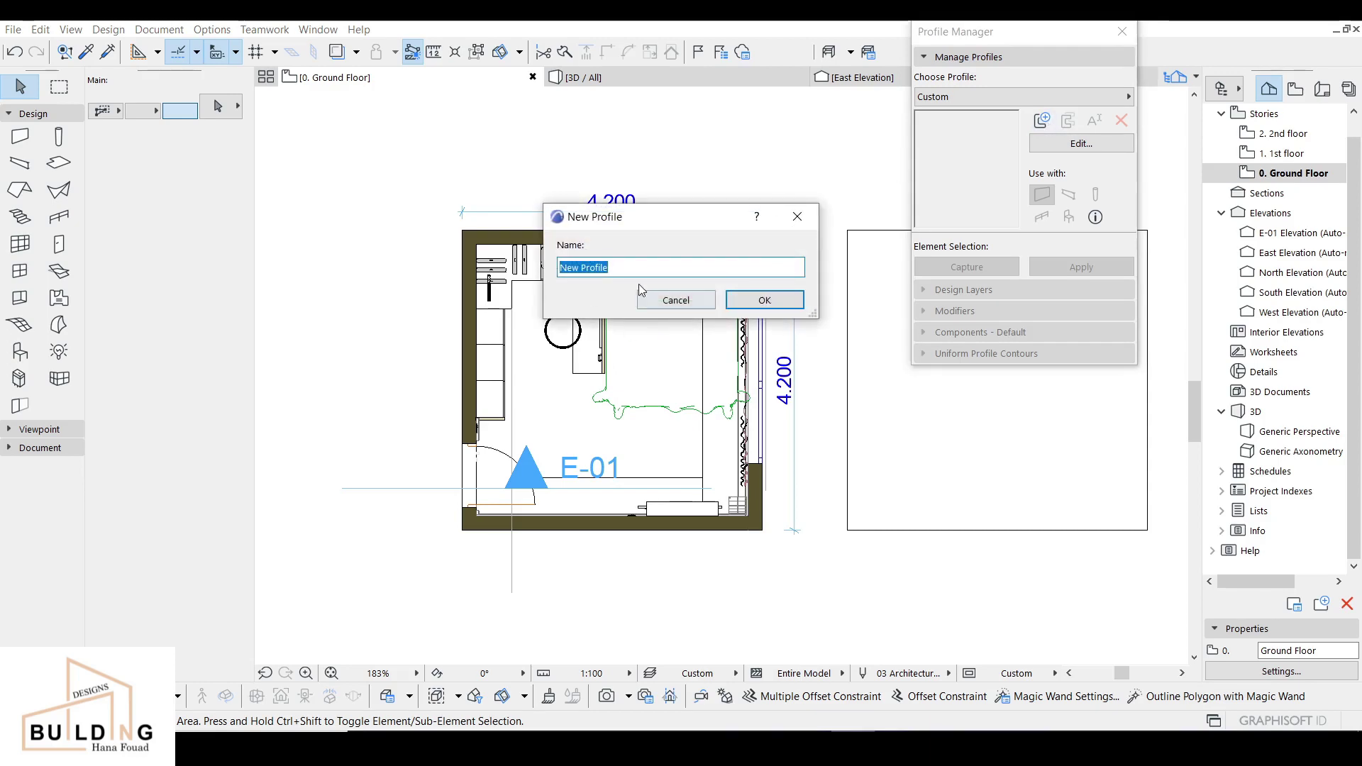
{"action": "type", "text": "ceiling-2"}
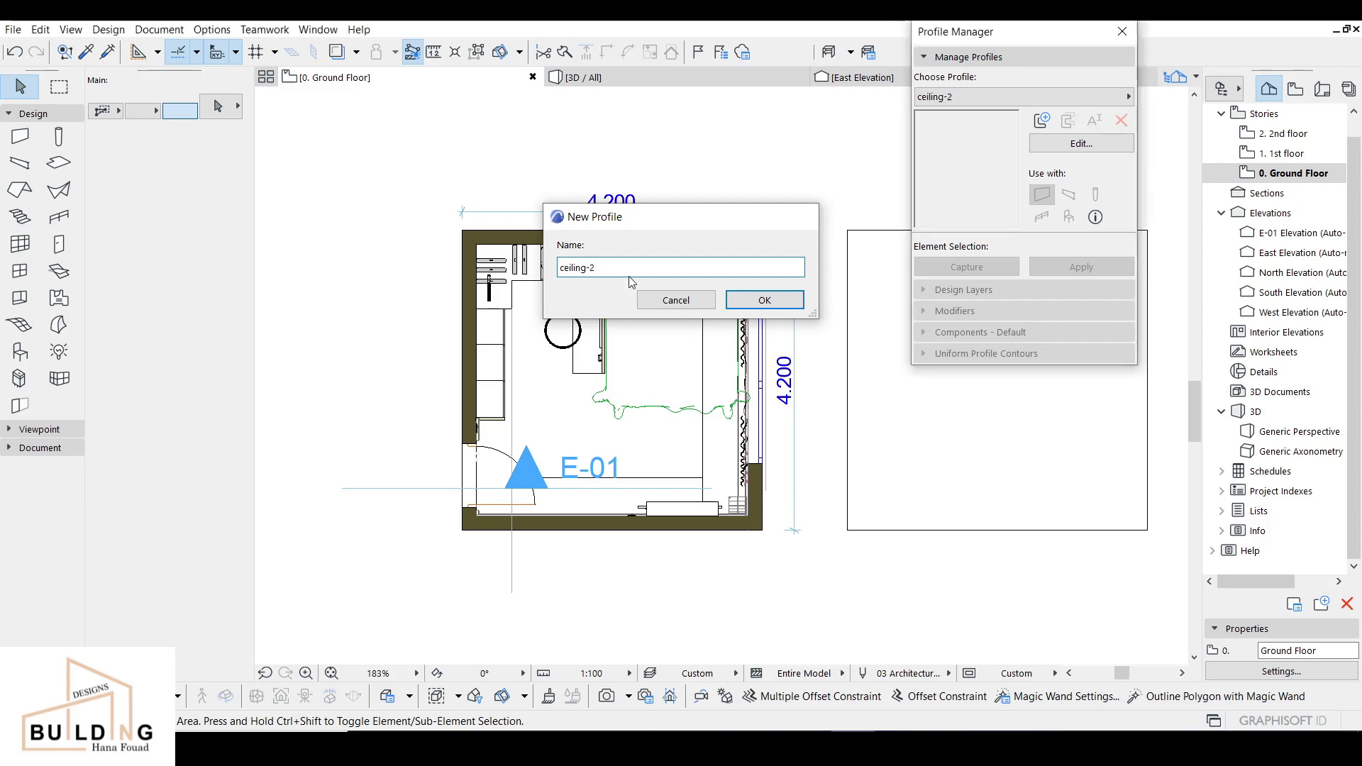
{"action": "key", "text": "Return"}
- Draw a 200 mm vertical line as the back edge of the ceiling-2 profile
{"action": "scroll", "coordinate": [553, 293], "scroll_direction": "up", "scroll_amount": 3}
{"action": "middle_click_drag", "start_coordinate": [638, 325], "coordinate": [583, 352]}
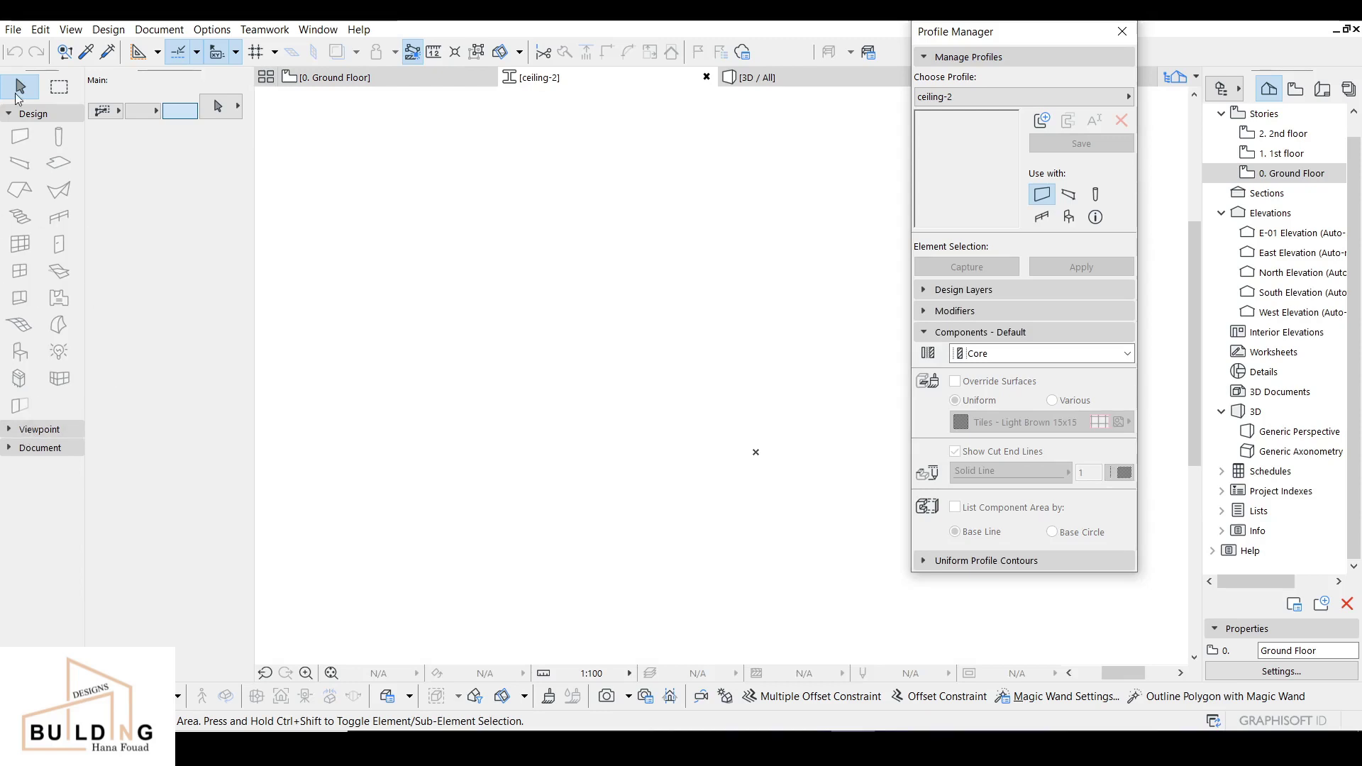
{"action": "left_click", "coordinate": [34, 114]}
{"action": "left_click", "coordinate": [40, 150]}
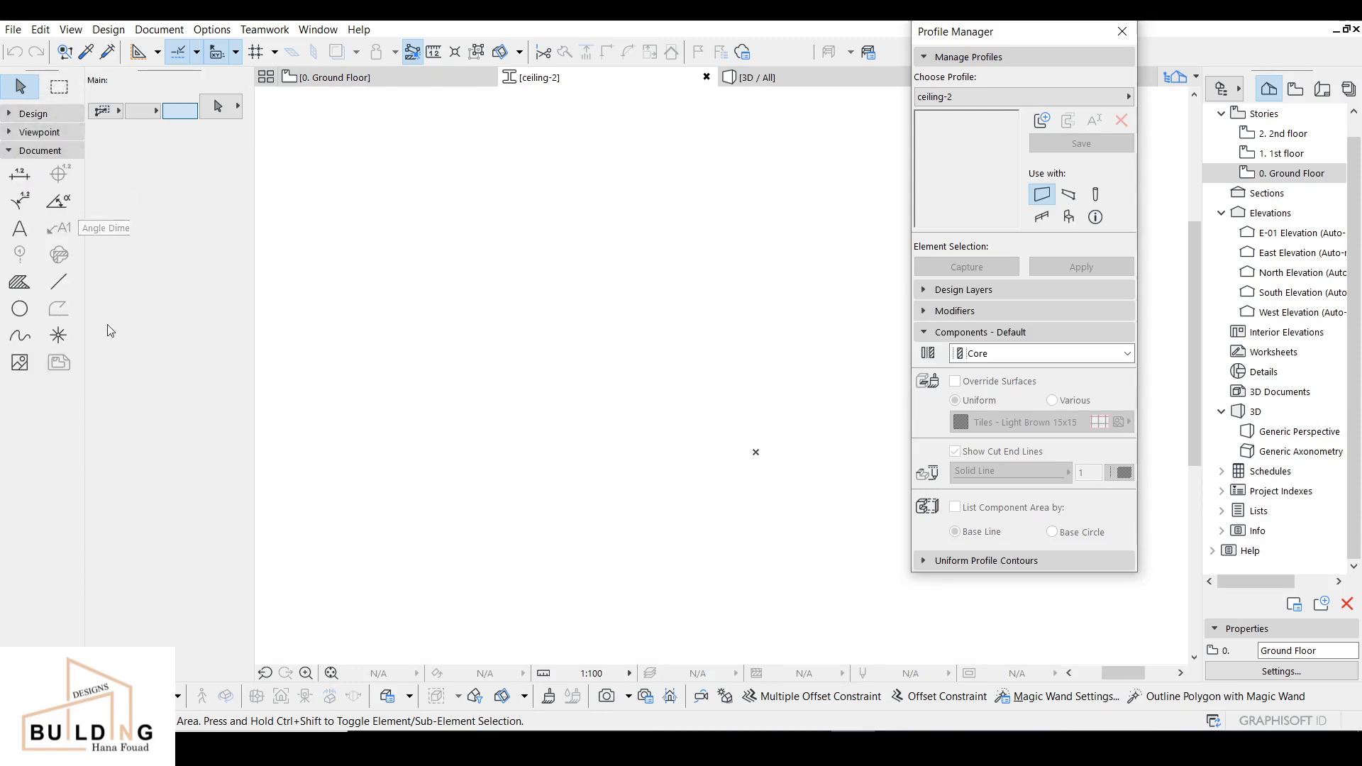
{"action": "left_click", "coordinate": [58, 281]}
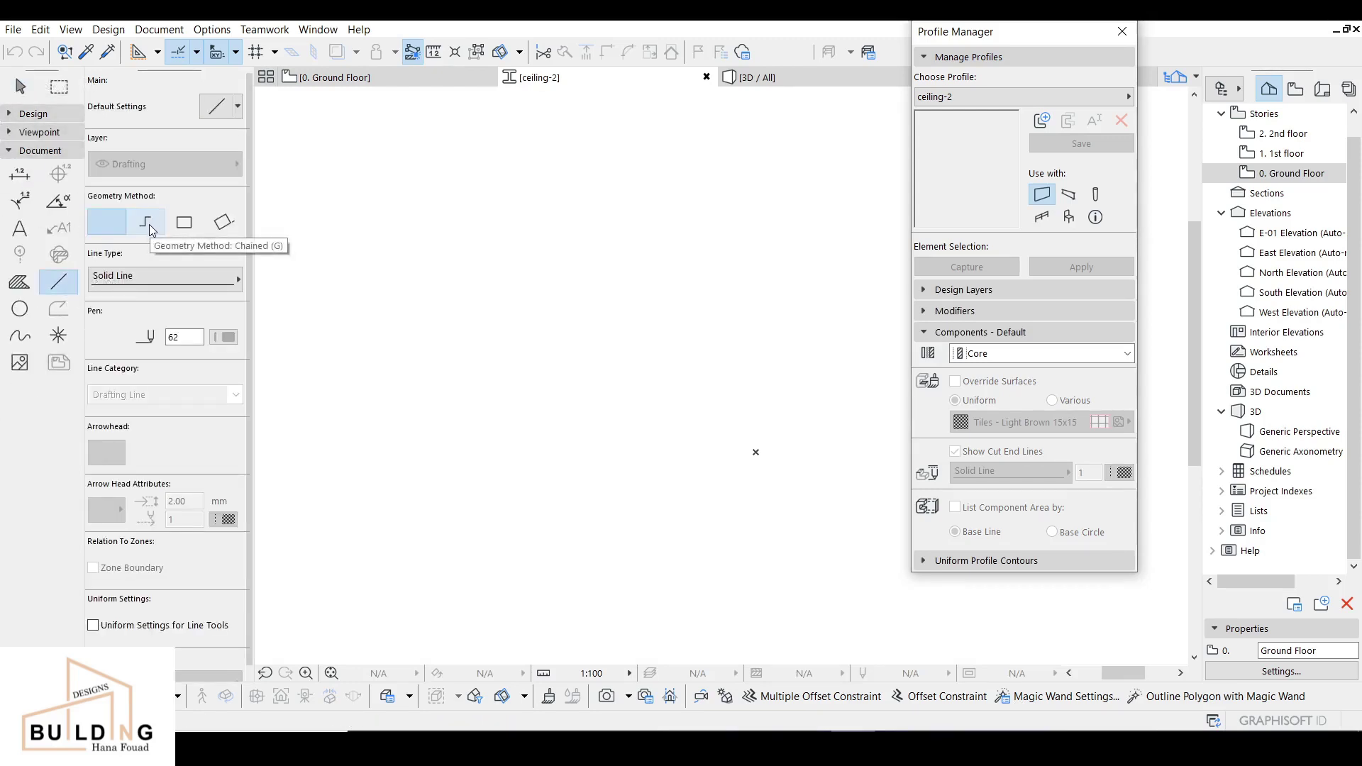
{"action": "scroll", "coordinate": [466, 249], "scroll_direction": "up", "scroll_amount": 2}
{"action": "left_click", "coordinate": [466, 247]}
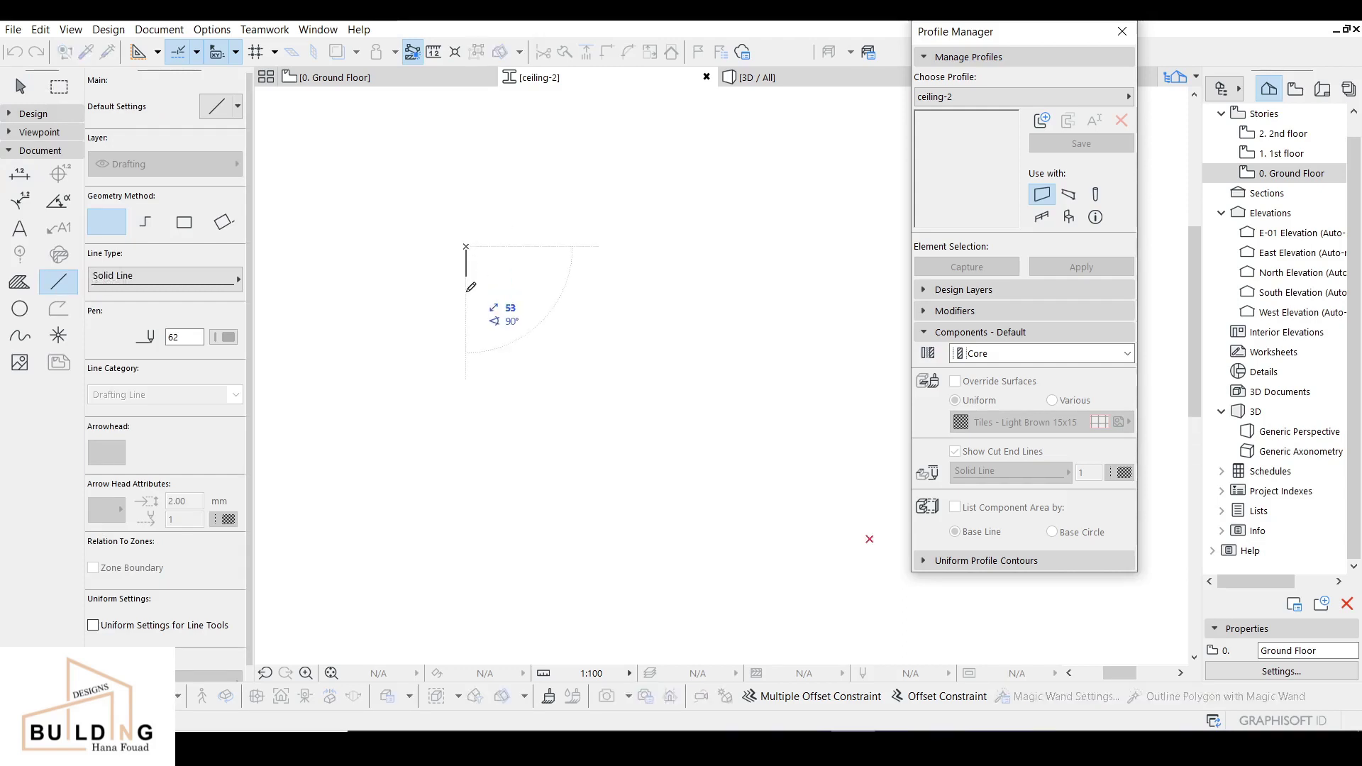
{"action": "type", "text": "2"}
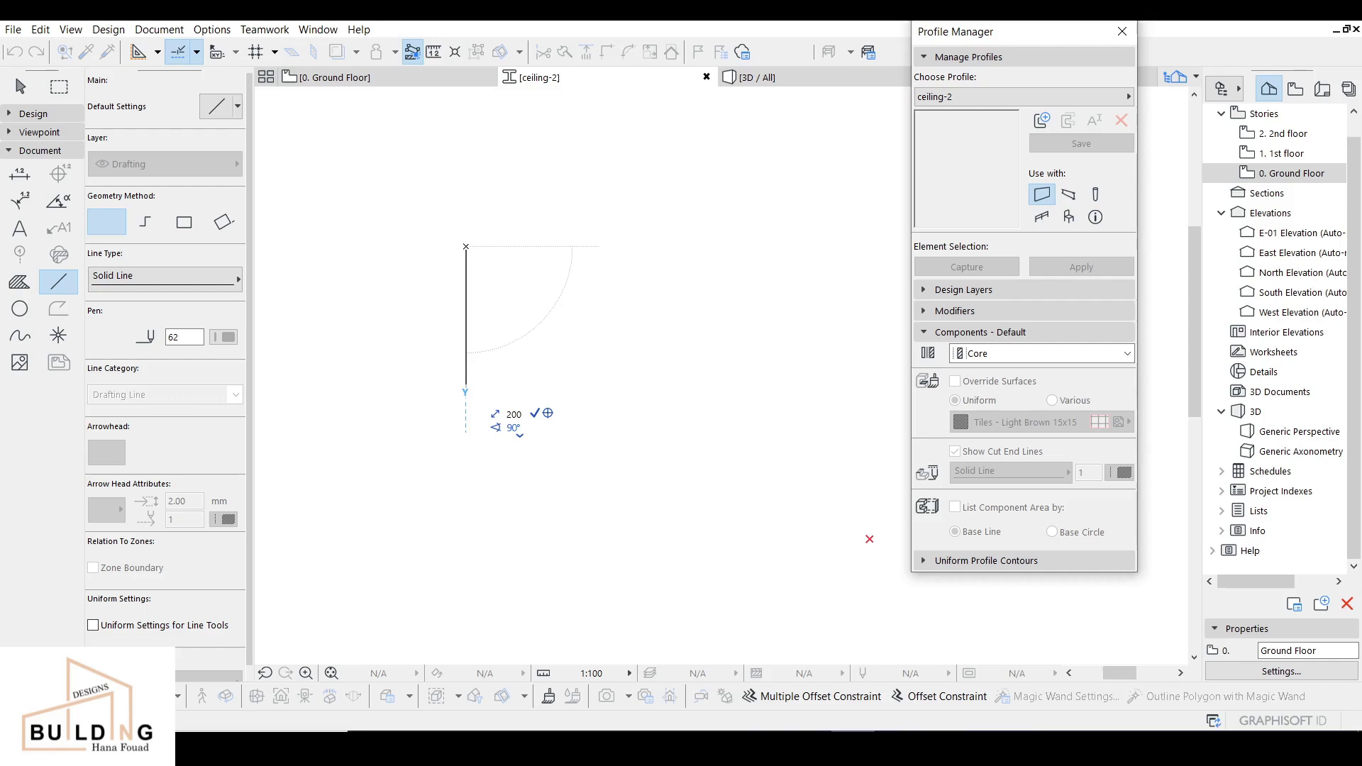
{"action": "type", "text": "00"}
{"action": "key", "text": "Return"}
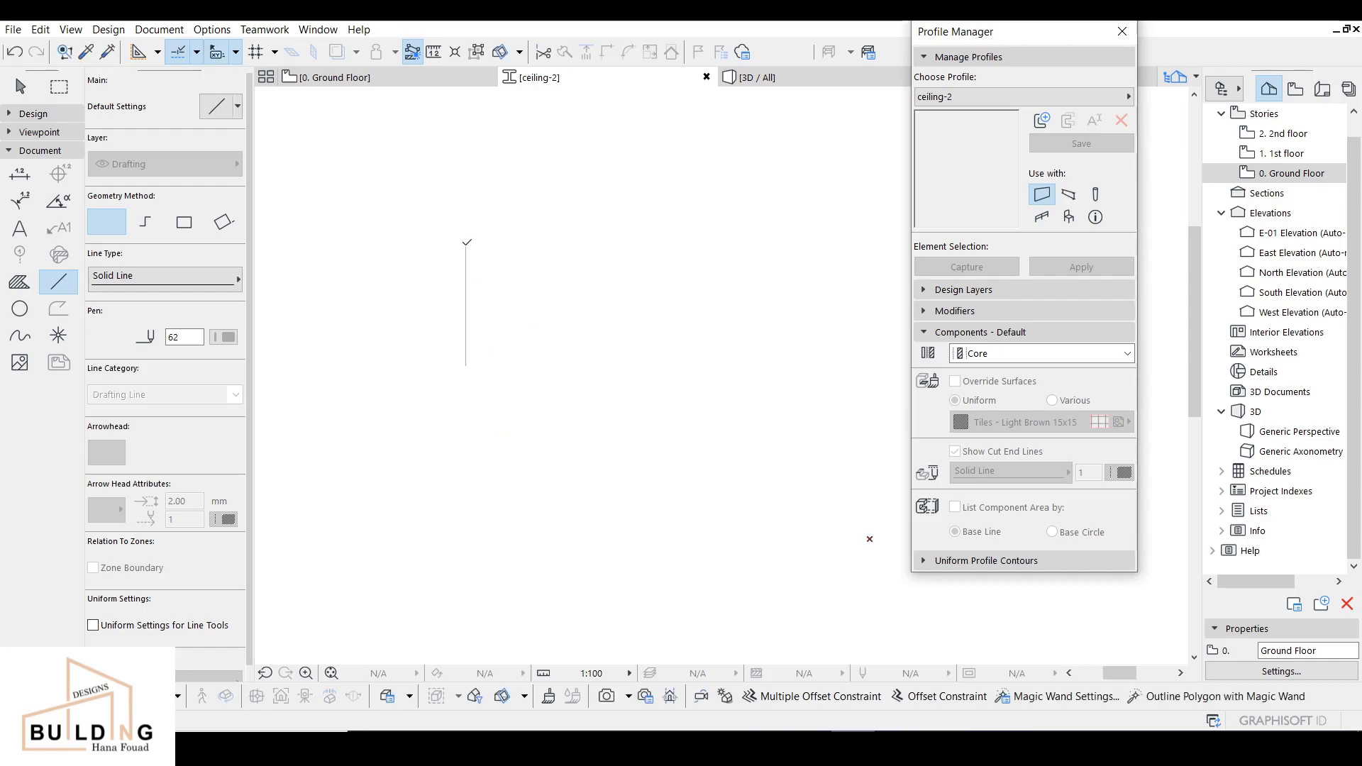
- Draw the profile's 150 mm top edge from the upper end of the back edge, ending in a 15 mm drop
{"action": "left_click", "coordinate": [466, 247]}
{"action": "type", "text": "150"}
{"action": "key", "text": "Return"}
{"action": "left_click", "coordinate": [556, 246]}
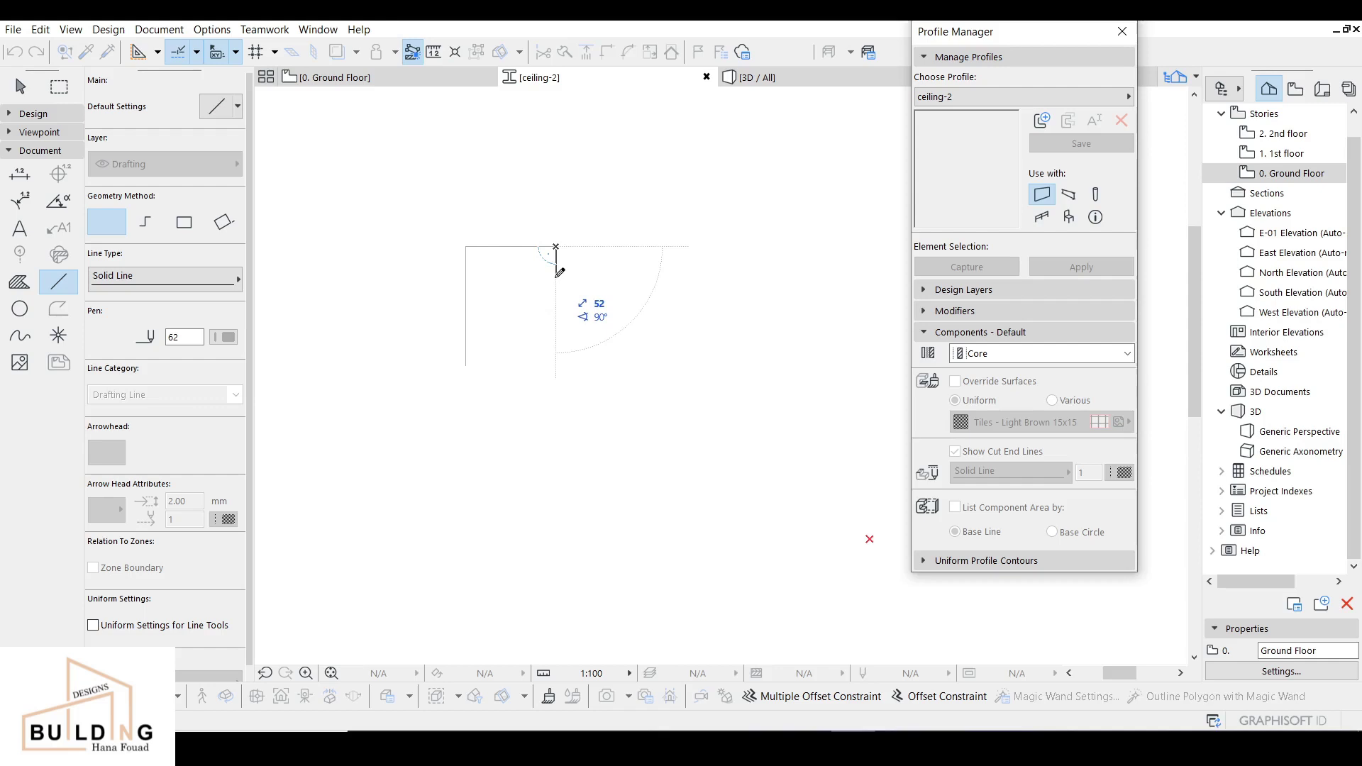
{"action": "type", "text": "15"}
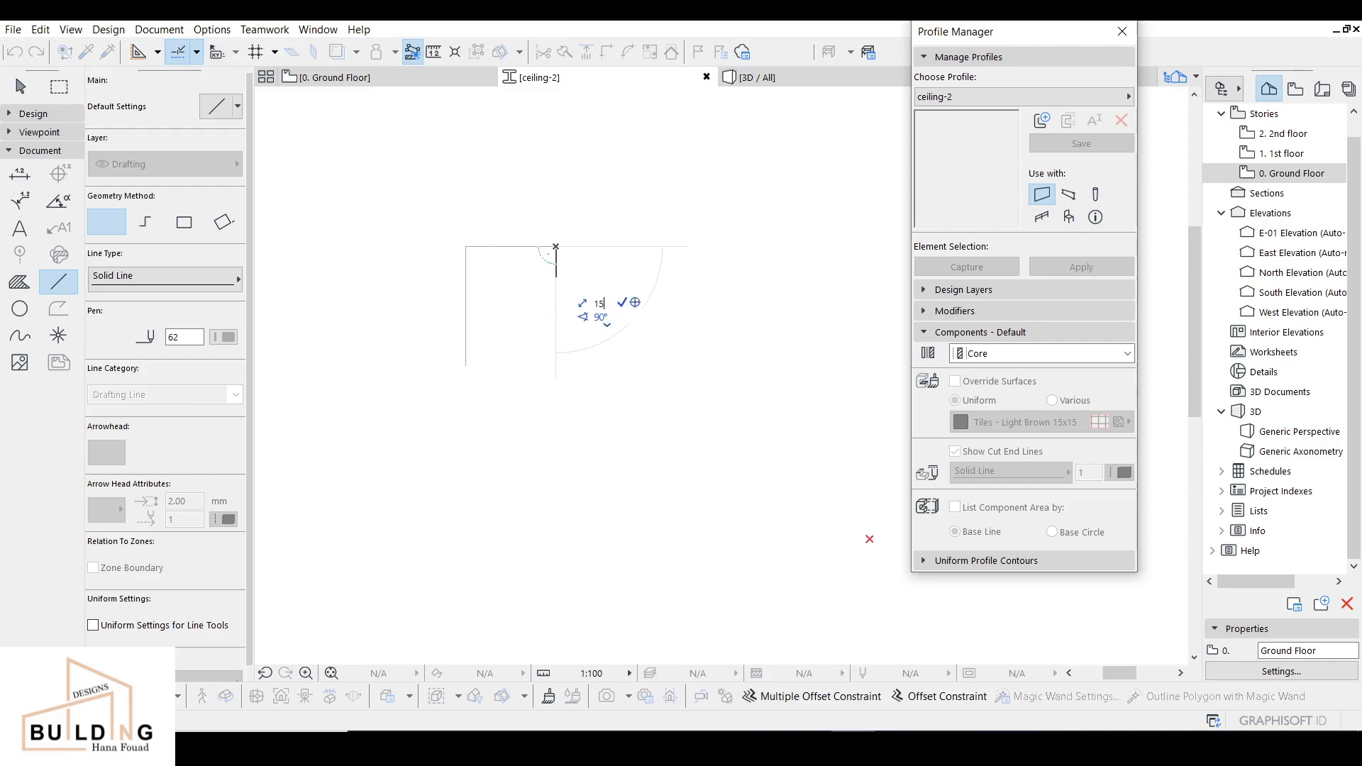
{"action": "key", "text": "Return"}
- Continue the upper stepped edge with a 10 mm line inward and a 20 mm line down
{"action": "scroll", "coordinate": [550, 249], "scroll_direction": "up", "scroll_amount": 5}
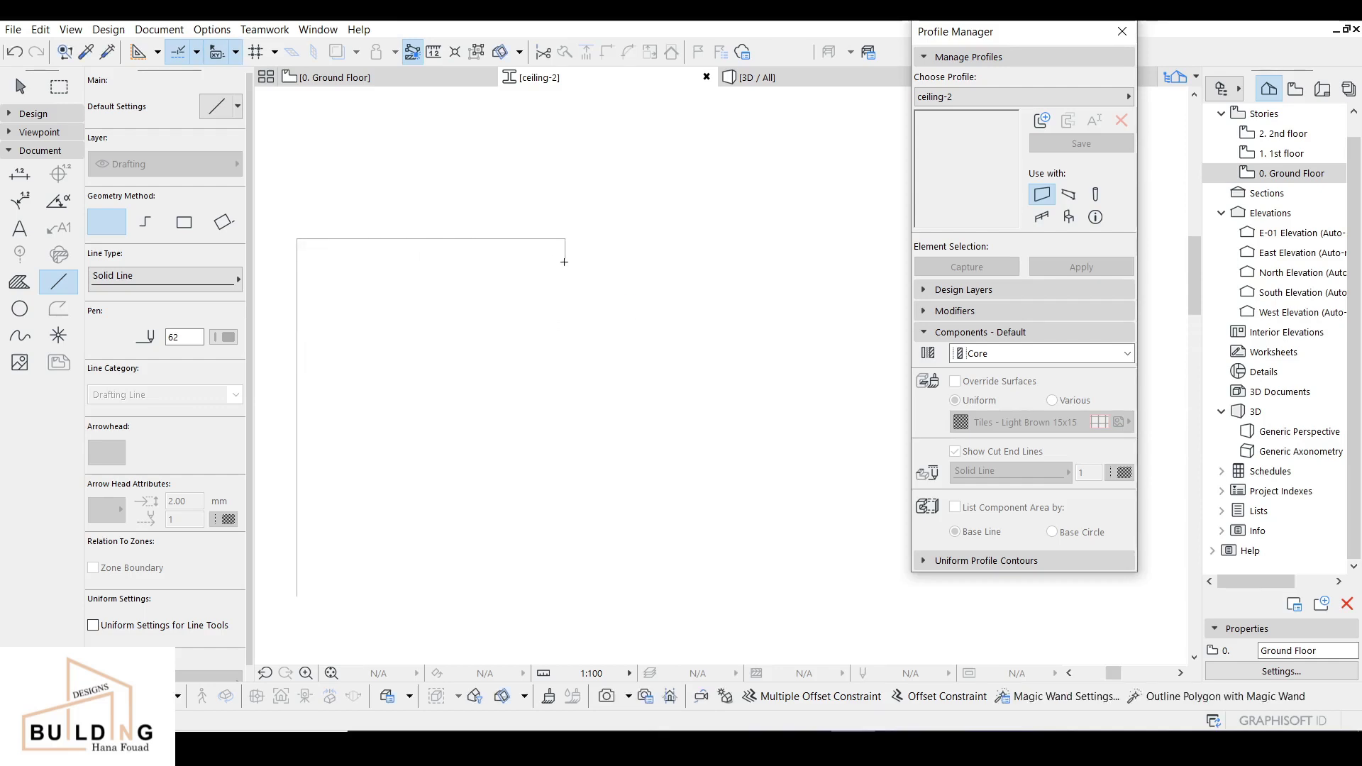
{"action": "left_click", "coordinate": [566, 264]}
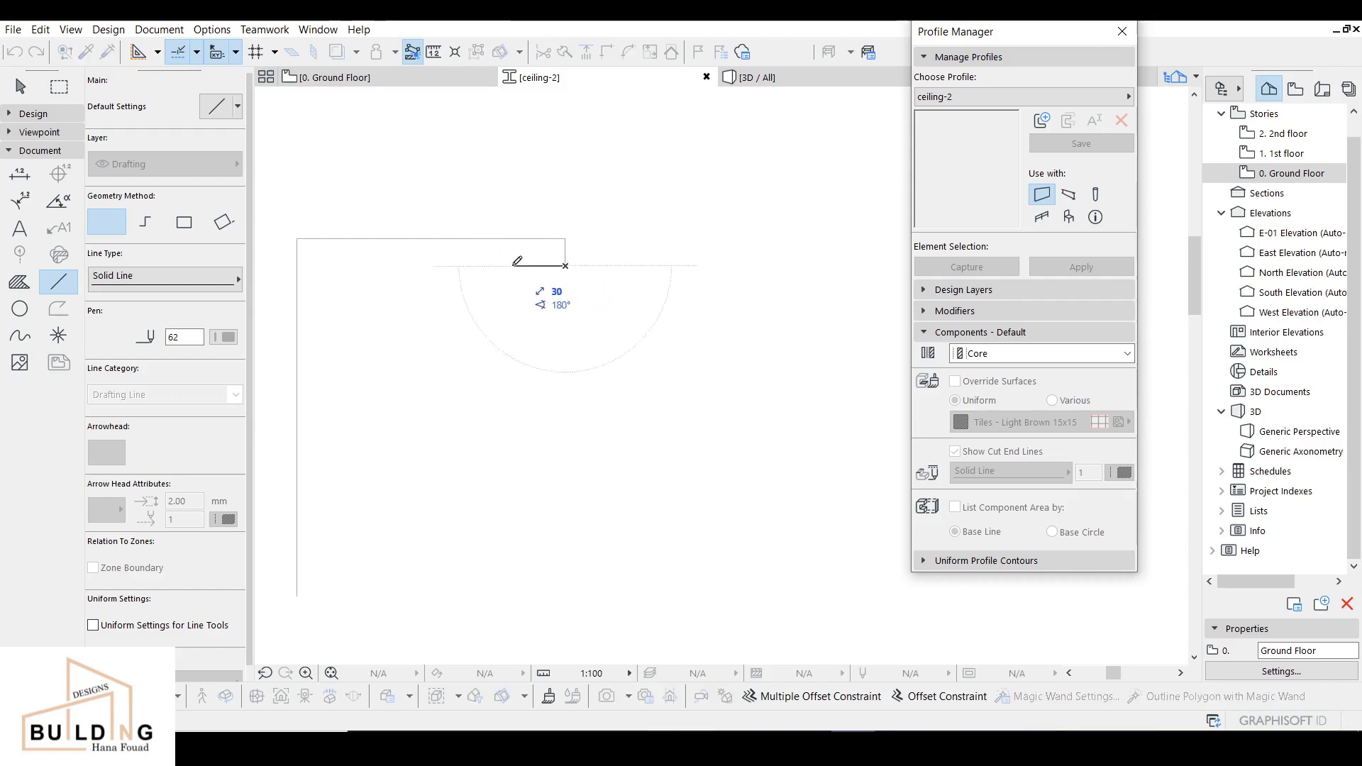
{"action": "type", "text": "10"}
{"action": "key", "text": "Return"}
{"action": "left_click", "coordinate": [548, 266]}
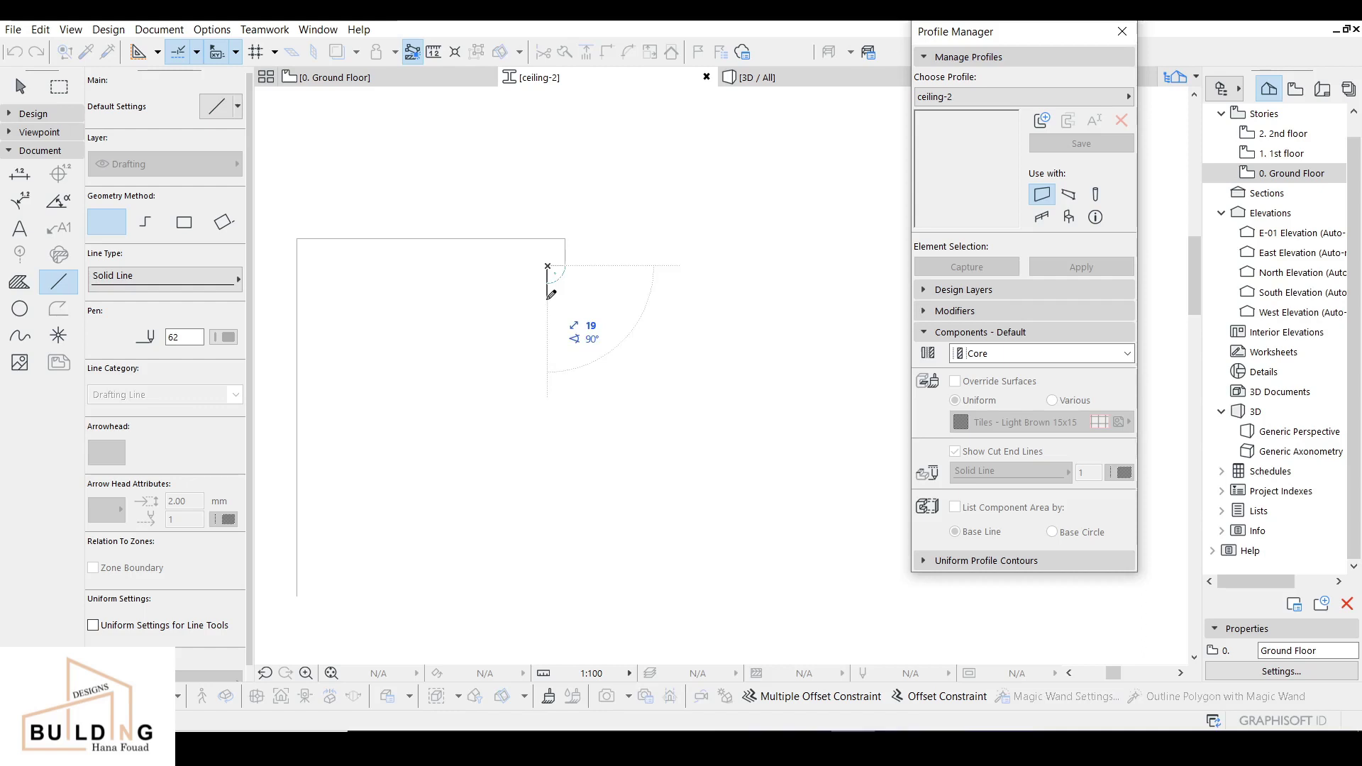
{"action": "type", "text": "20"}
{"action": "key", "text": "Return"}
- Add another inward step to the upper edge with a 15 mm drop, ending in a horizontal line about 10 mm long
{"action": "left_click", "coordinate": [547, 302]}
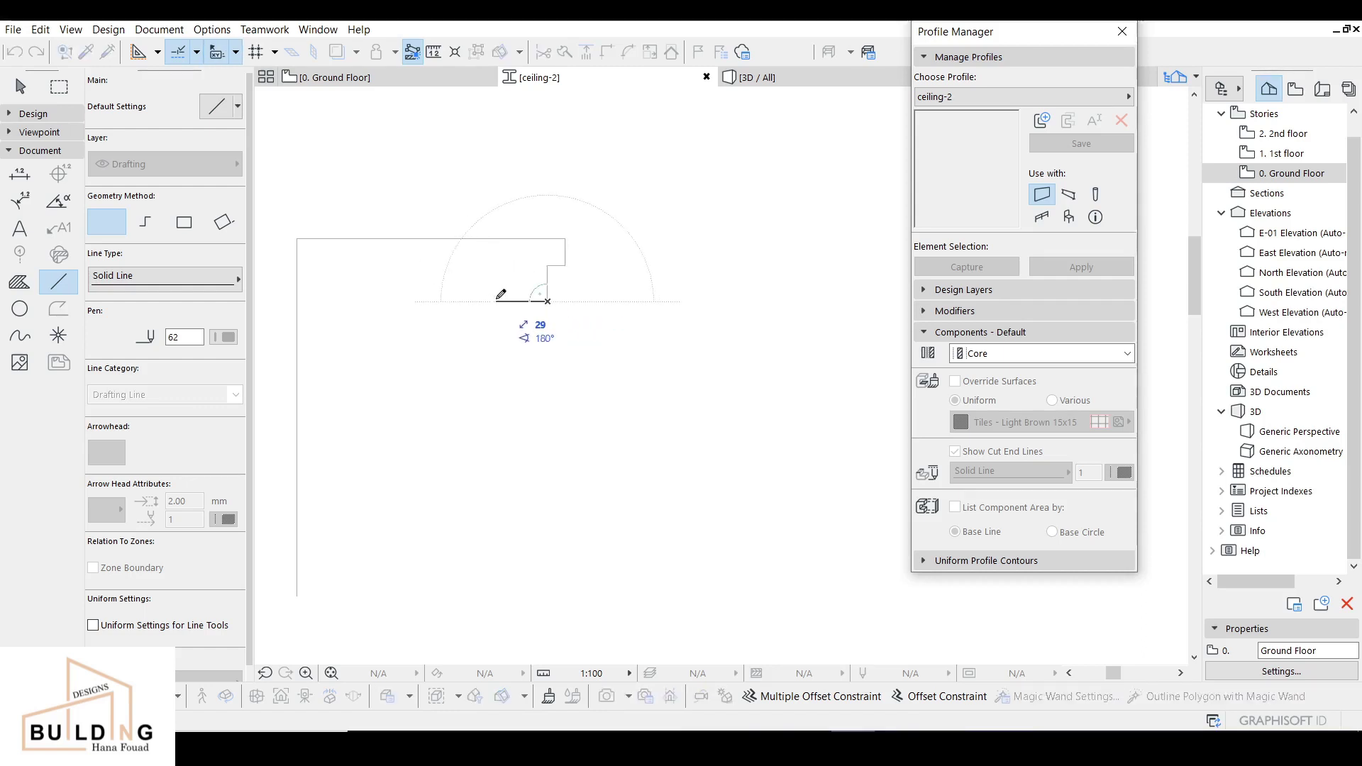
{"action": "key", "text": "Escape"}
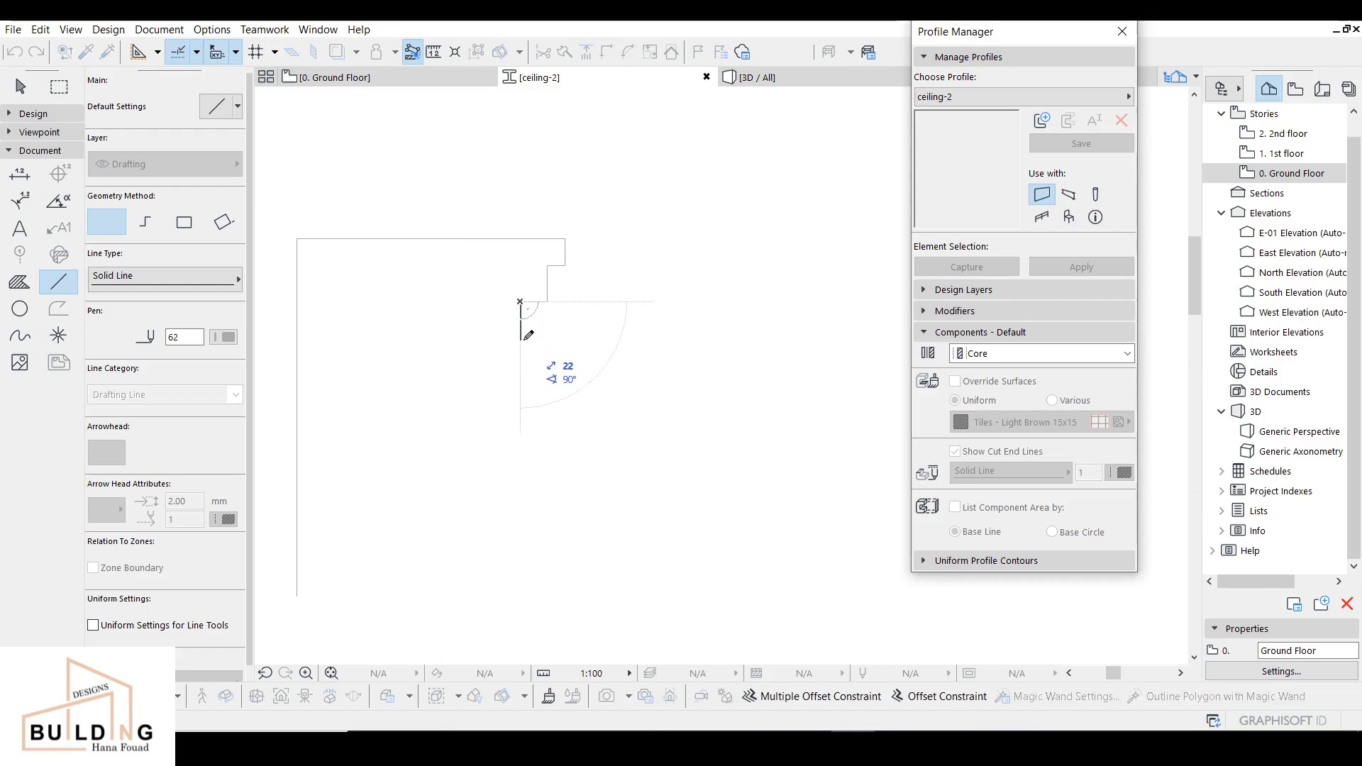
{"action": "type", "text": "15"}
{"action": "key", "text": "Return"}
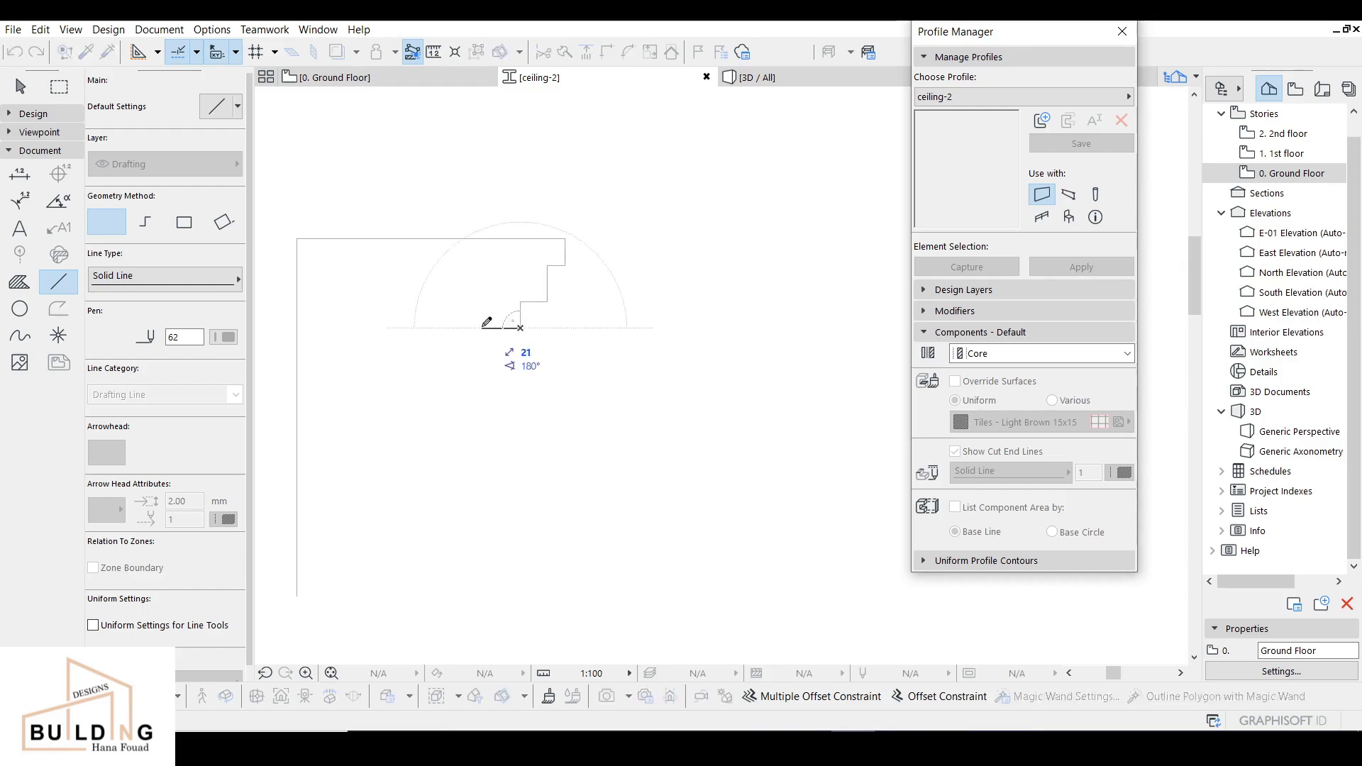
{"action": "type", "text": "1"}
{"action": "key", "text": "Return"}
{"action": "scroll", "coordinate": [511, 355], "scroll_direction": "down", "scroll_amount": 2}
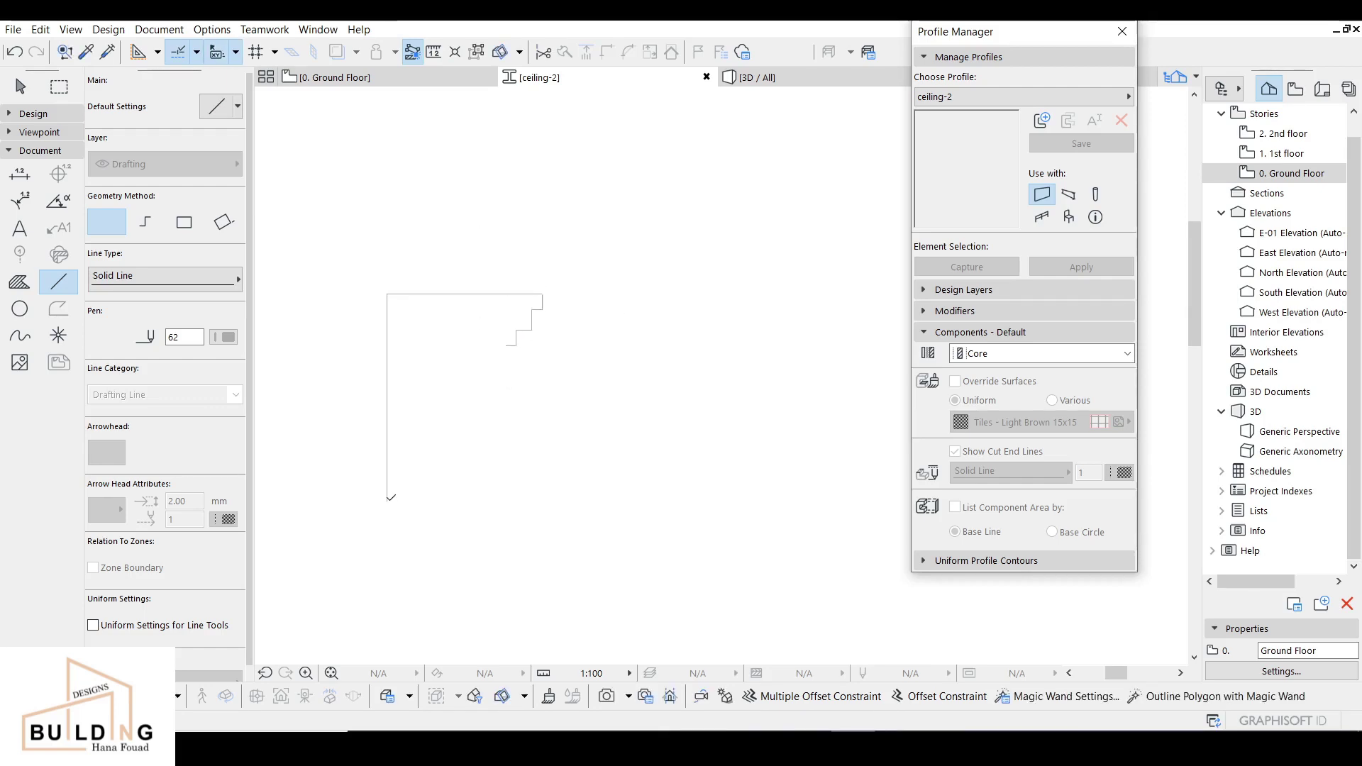
- Start the lower stepped edge at the foot of the back edge with a 15 mm horizontal line and a 10 mm rise
{"action": "left_click", "coordinate": [386, 501]}
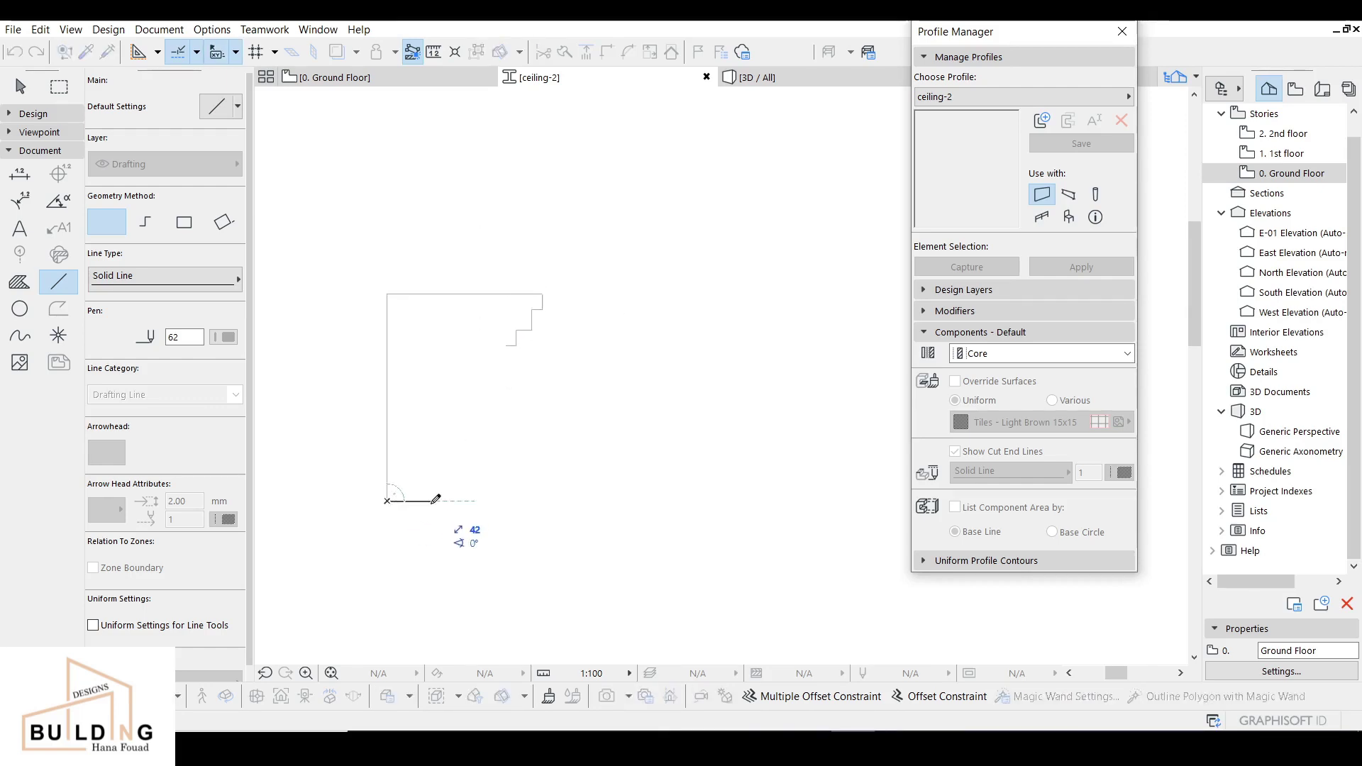
{"action": "type", "text": "1"}
{"action": "type", "text": "5"}
{"action": "key", "text": "Return"}
{"action": "left_click", "coordinate": [402, 500]}
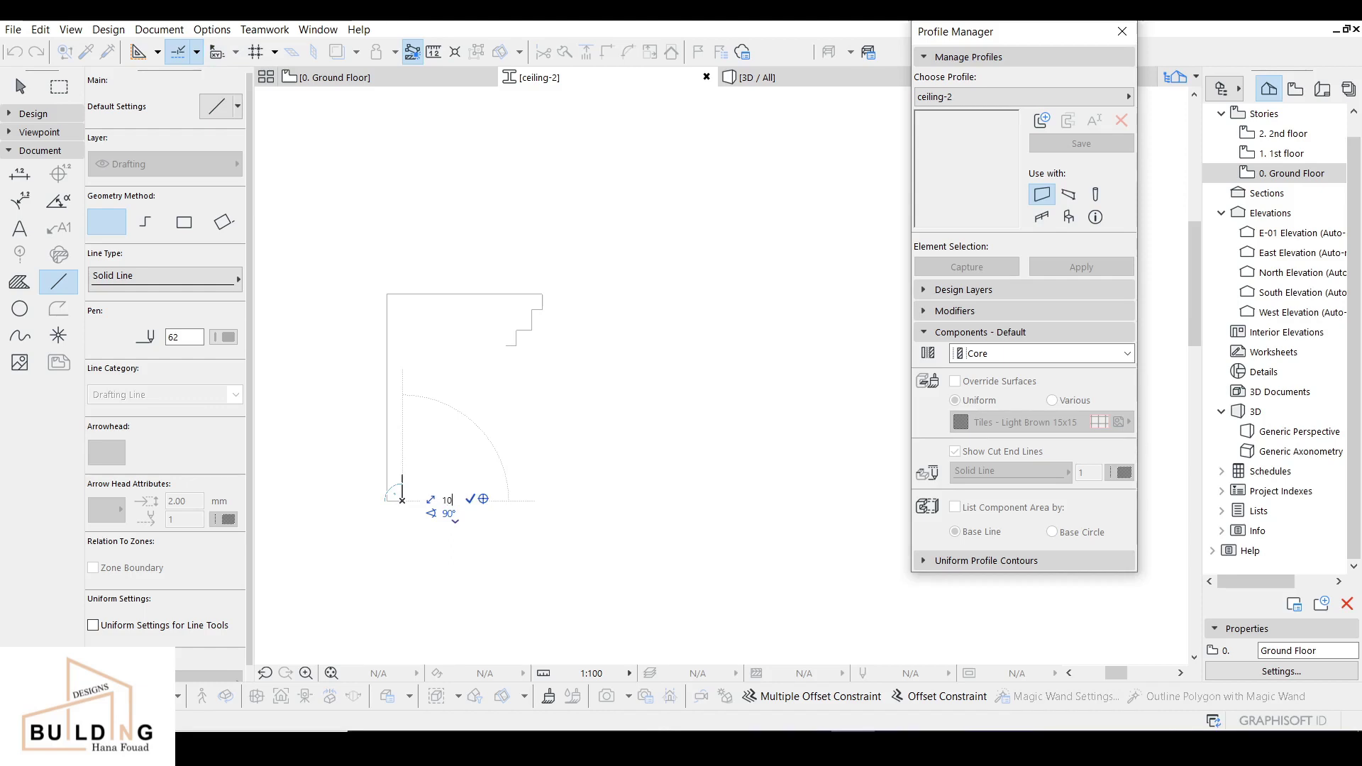
{"action": "key", "text": "Escape"}
- Continue the lower stepped edge with a 20 mm horizontal line and a 15 mm rise
{"action": "left_click", "coordinate": [403, 490]}
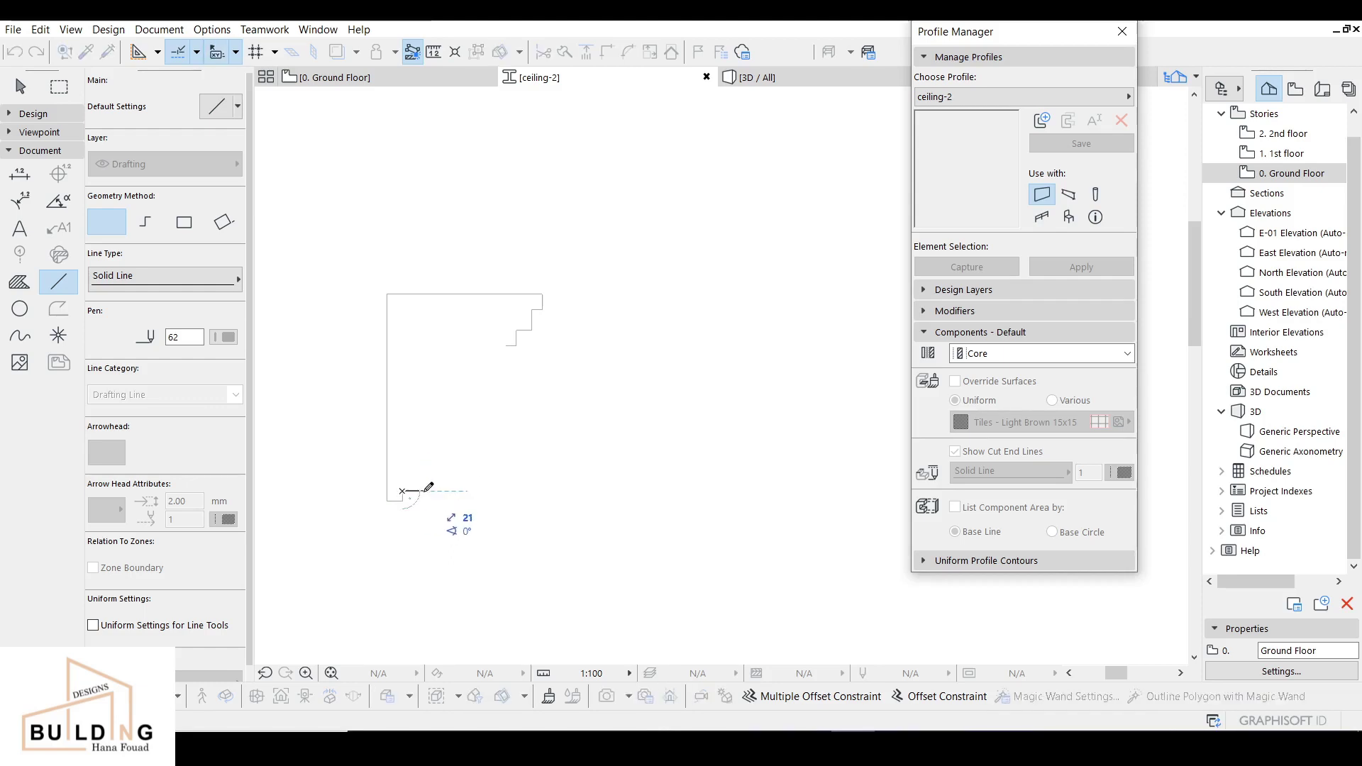
{"action": "type", "text": "20"}
{"action": "key", "text": "Return"}
{"action": "left_click", "coordinate": [422, 491]}
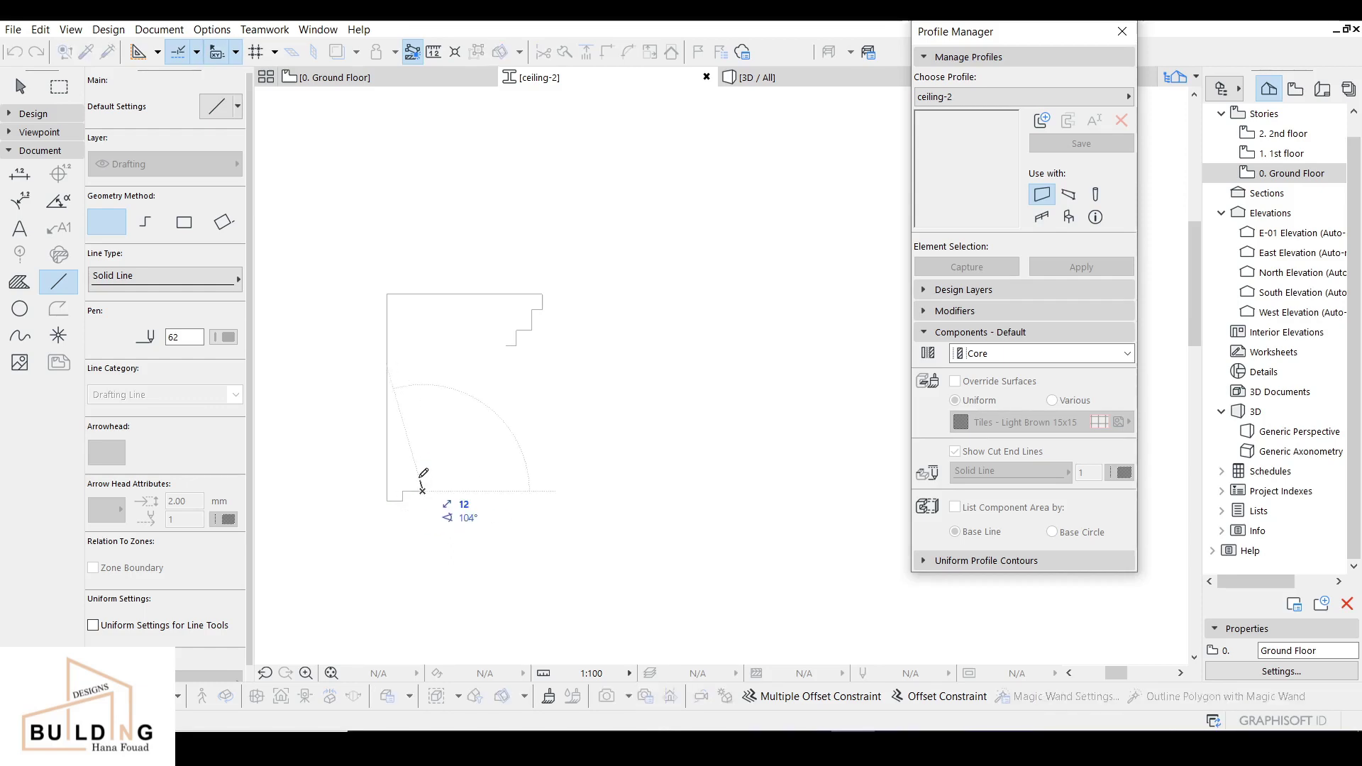
{"action": "type", "text": "15"}
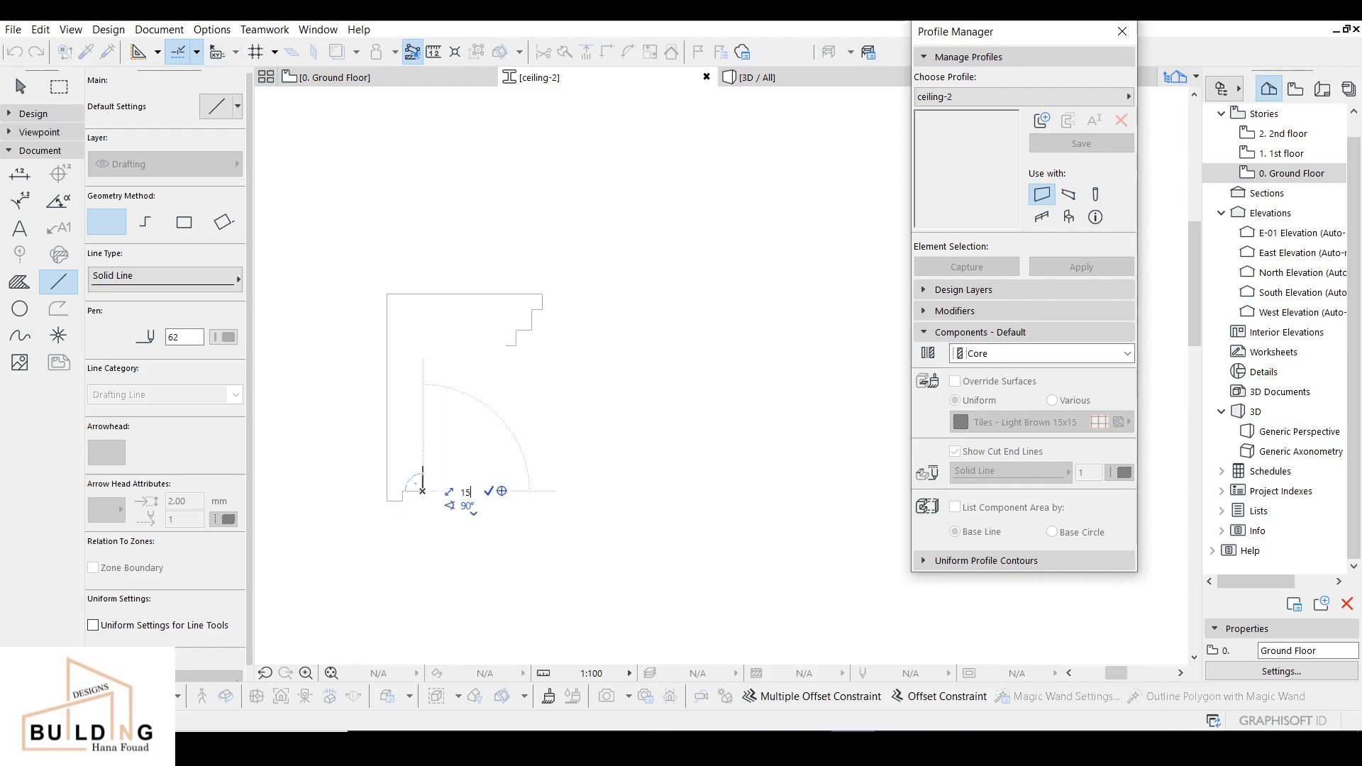
{"action": "key", "text": "Return"}
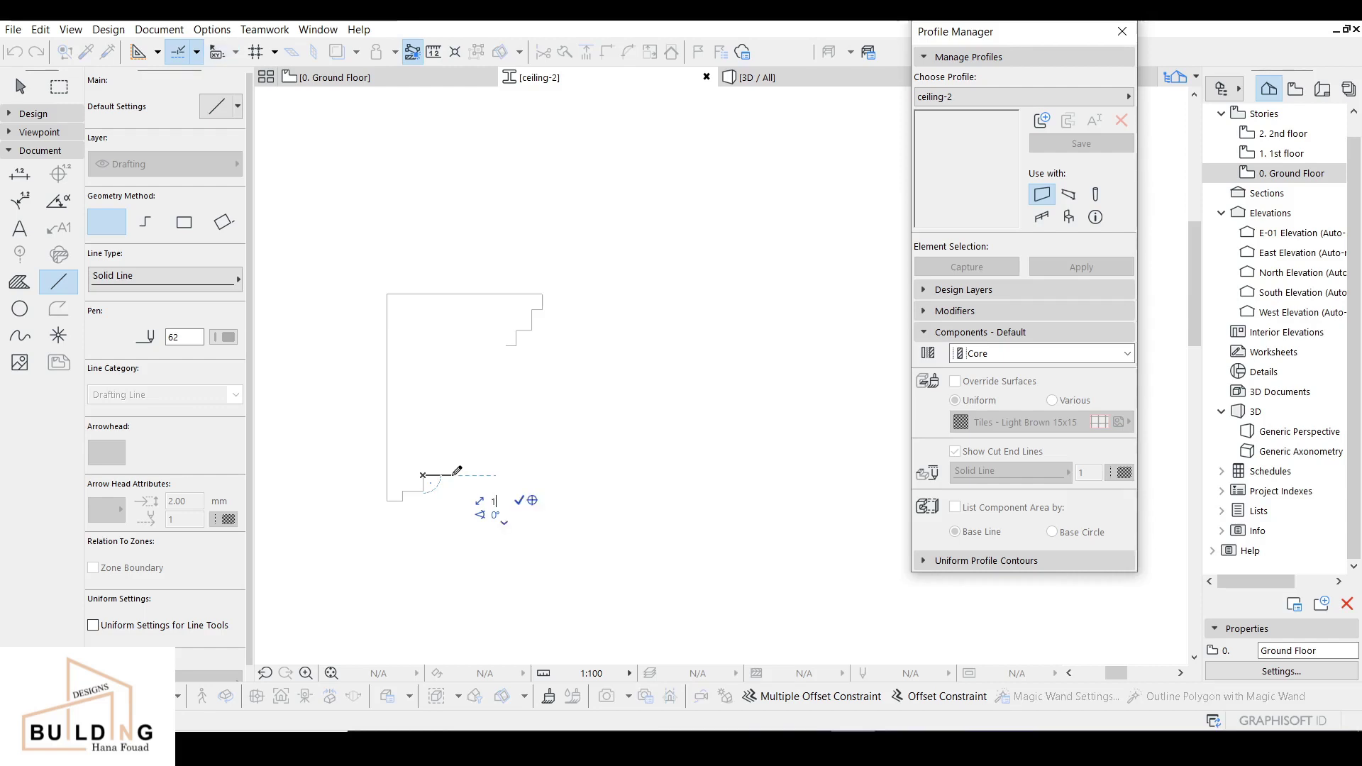
- Add the last lower step with a 10 mm horizontal line and a 15 mm rise
{"action": "type", "text": "10"}
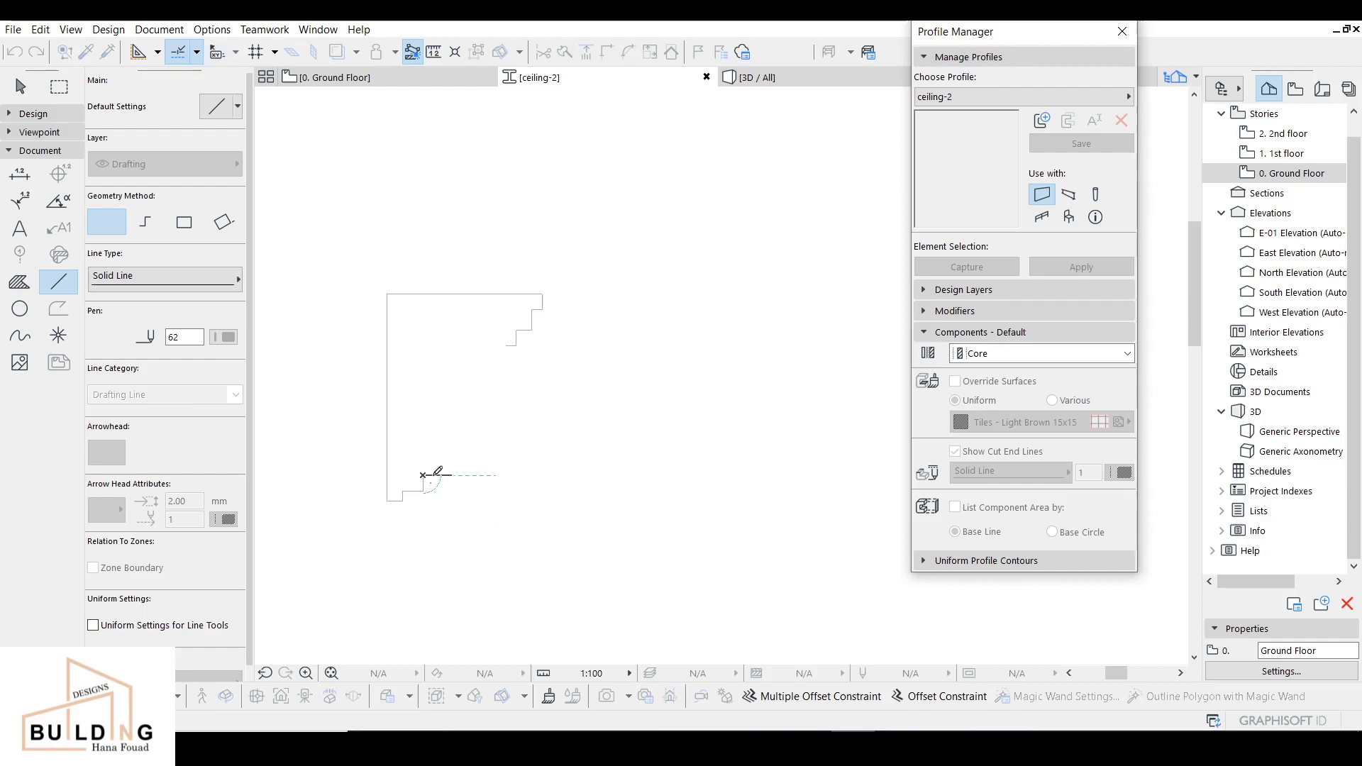
{"action": "key", "text": "Return"}
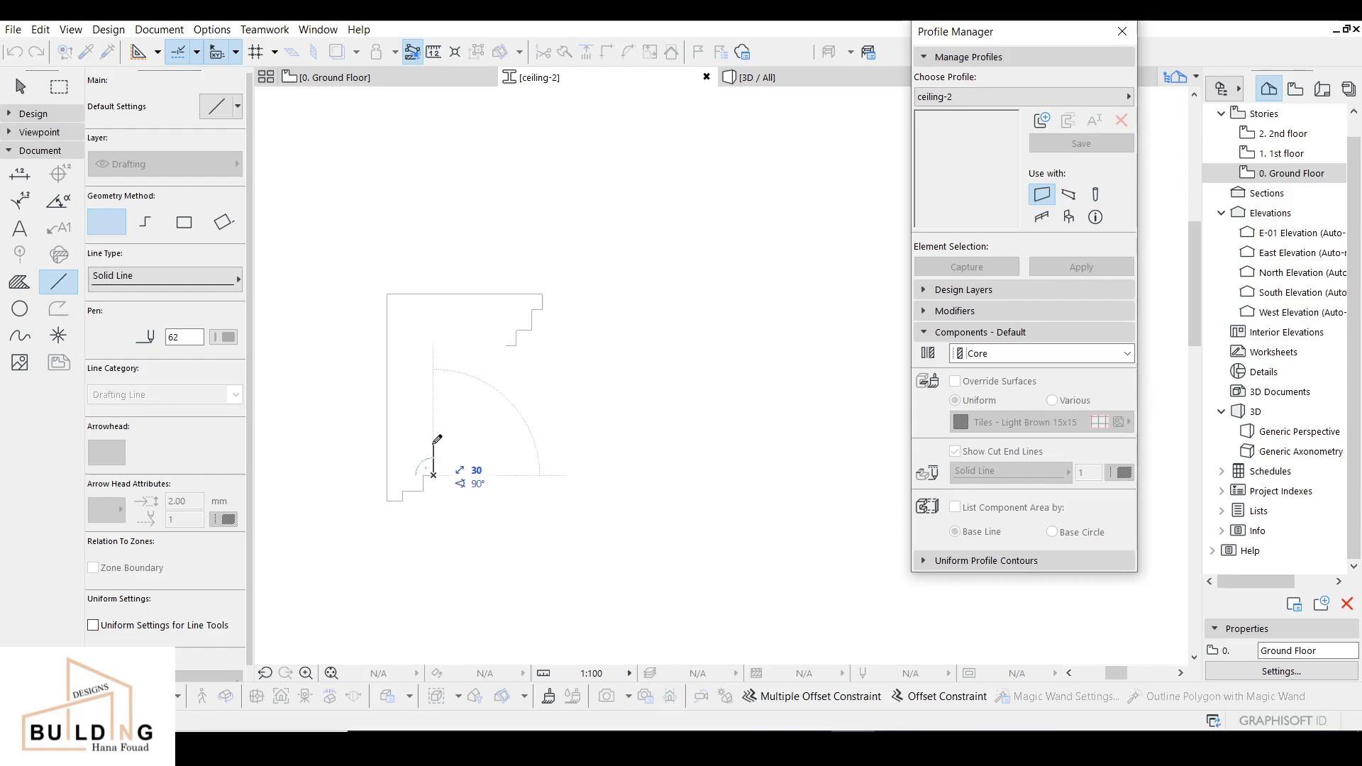
{"action": "type", "text": "15"}
{"action": "key", "text": "Return"}
- Close the profile outline with a diagonal line joining the ends of the lower and upper stepped edges
{"action": "left_click", "coordinate": [434, 457]}
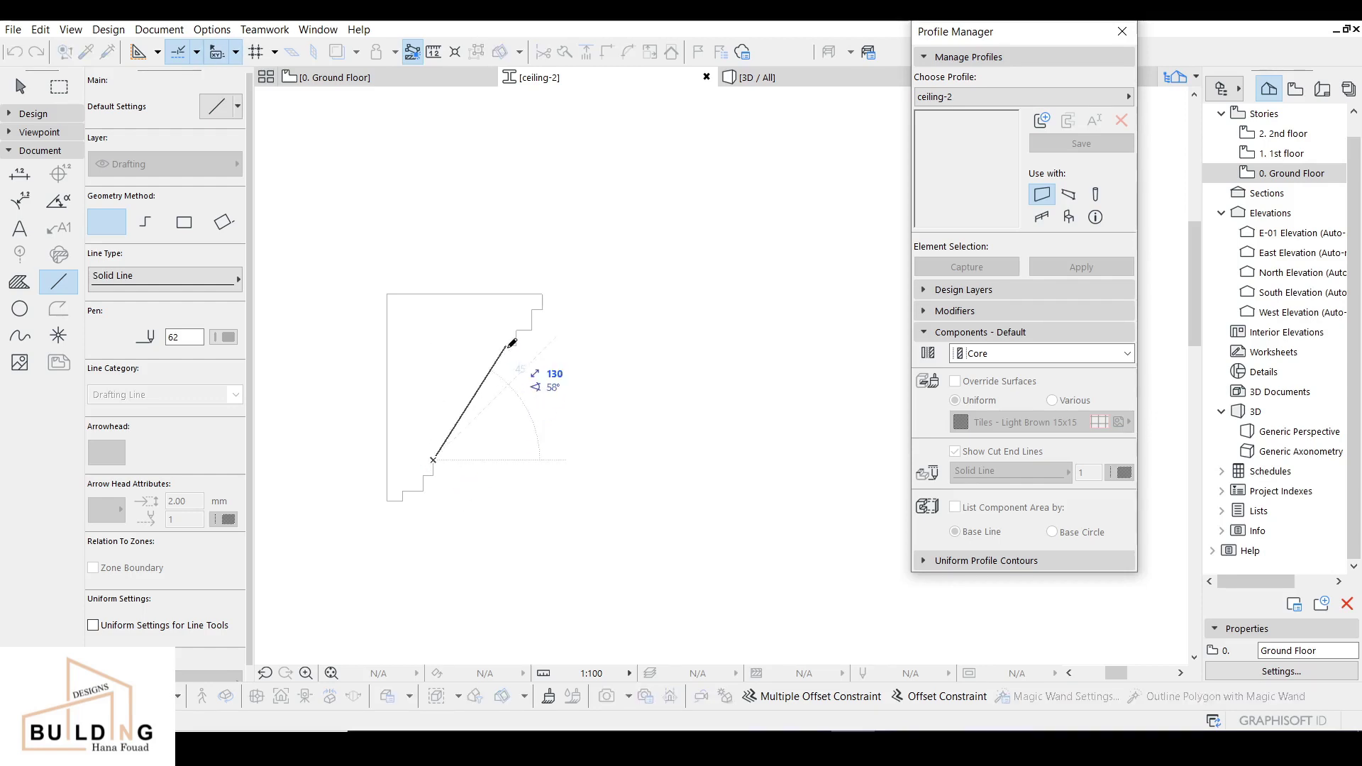
{"action": "double_click", "coordinate": [506, 346]}
{"action": "key", "text": "Escape"}
- Curve the diagonal closing line into an arc that bows inward toward the profile's back corner
{"action": "left_click", "coordinate": [480, 388]}
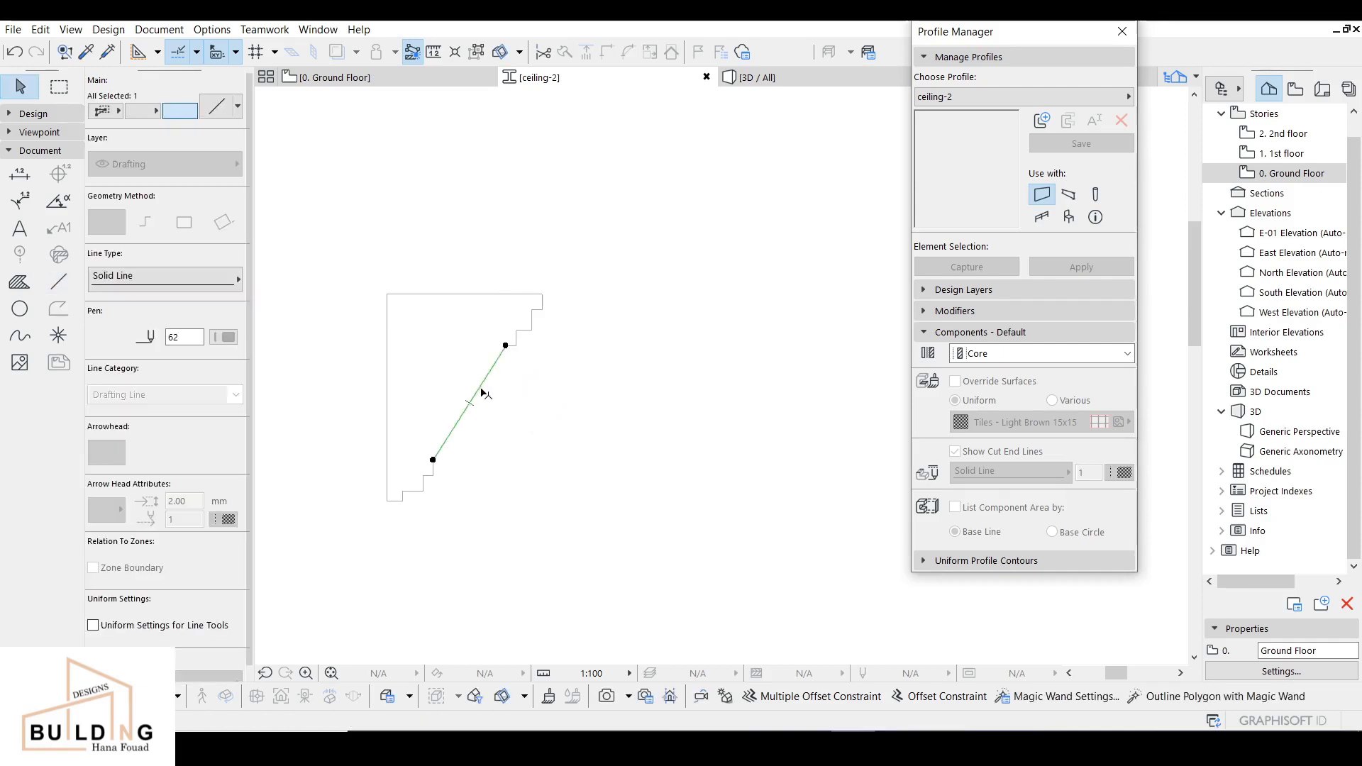
{"action": "left_click", "coordinate": [469, 403]}
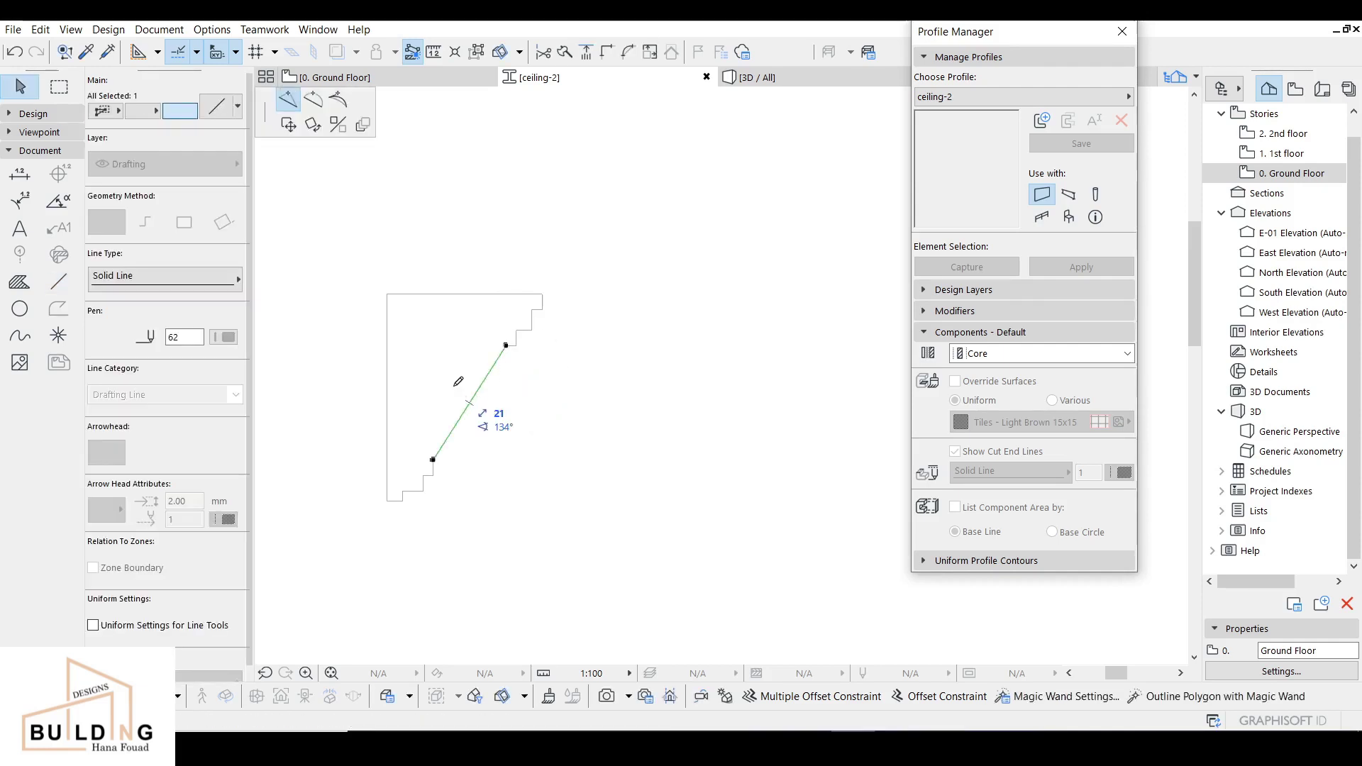
{"action": "left_click", "coordinate": [312, 101]}
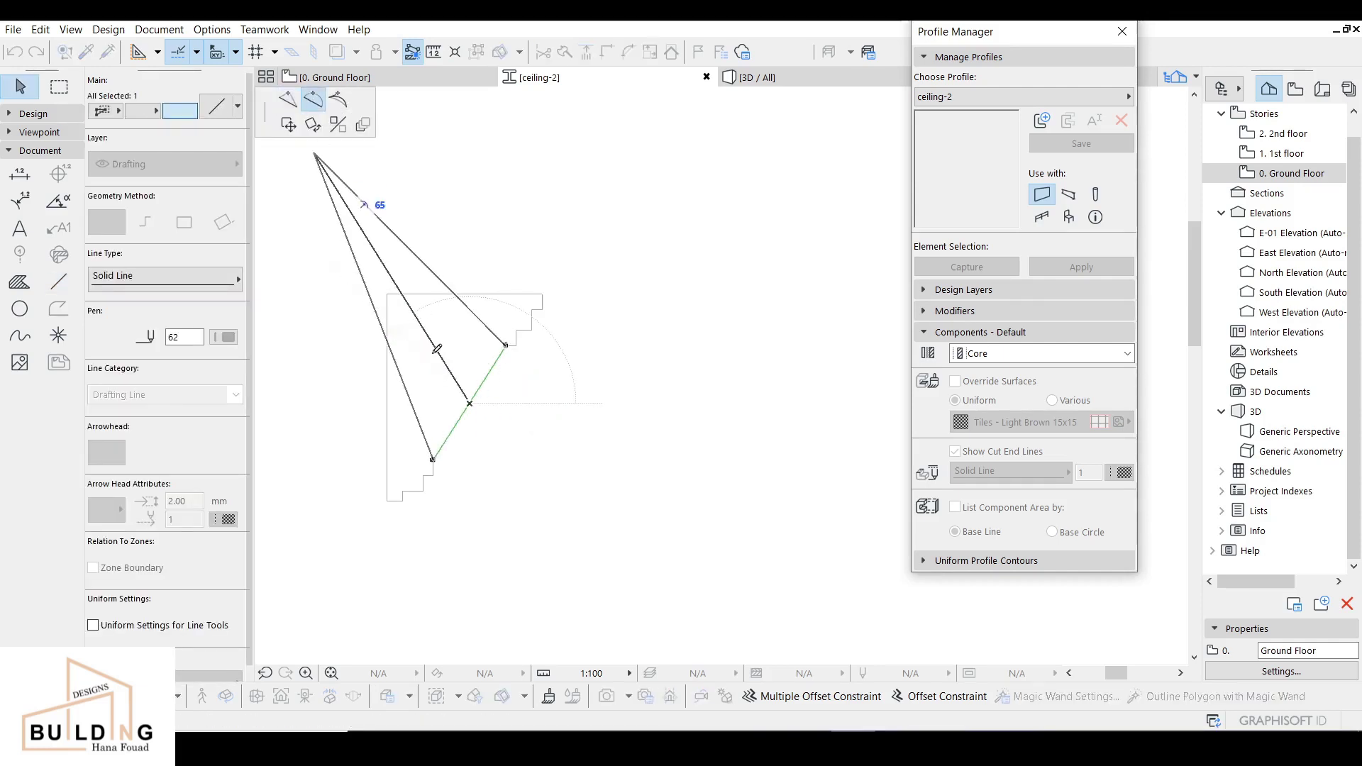
{"action": "left_click", "coordinate": [448, 394]}
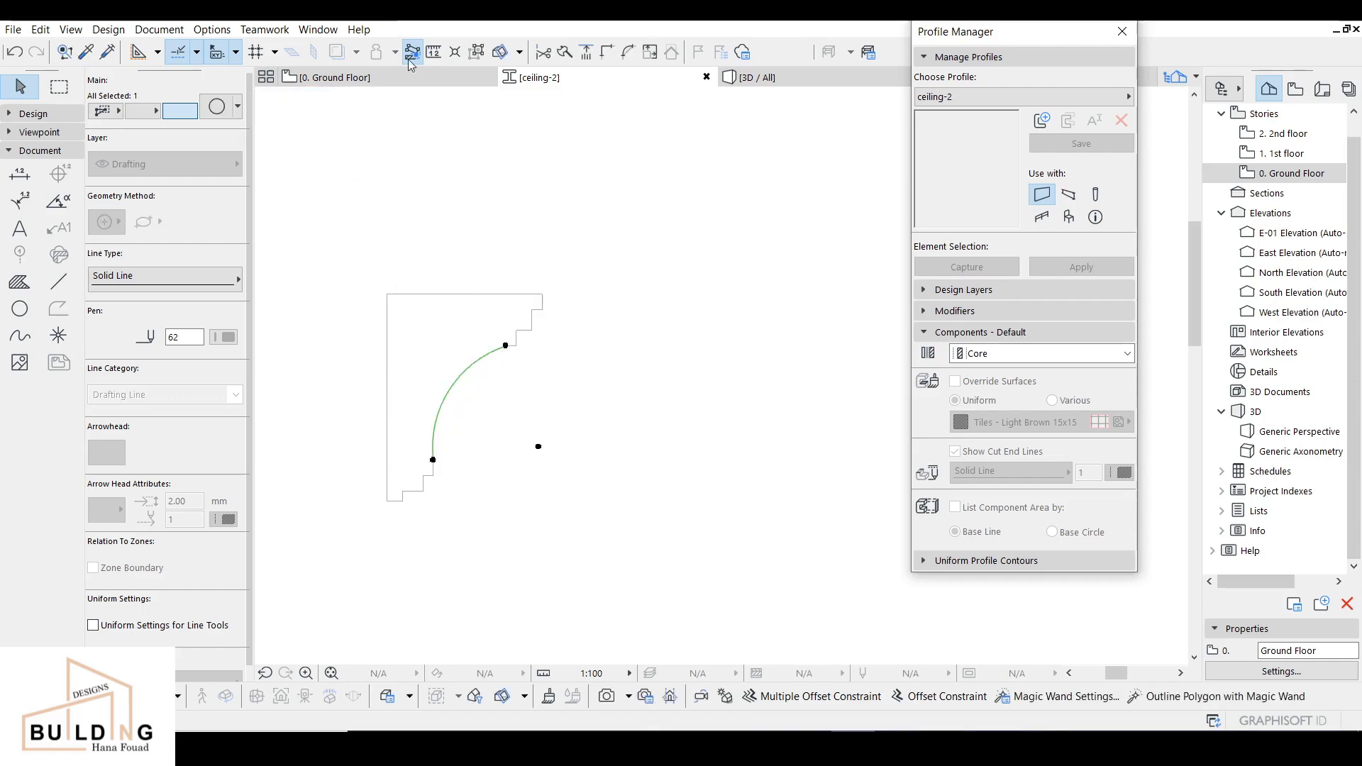
- Fill the closed profile outline with the Tile - Wall fill, using contour pen 20 in red
{"action": "middle_click_drag", "start_coordinate": [493, 362], "coordinate": [497, 344]}
{"action": "key", "text": "Escape"}
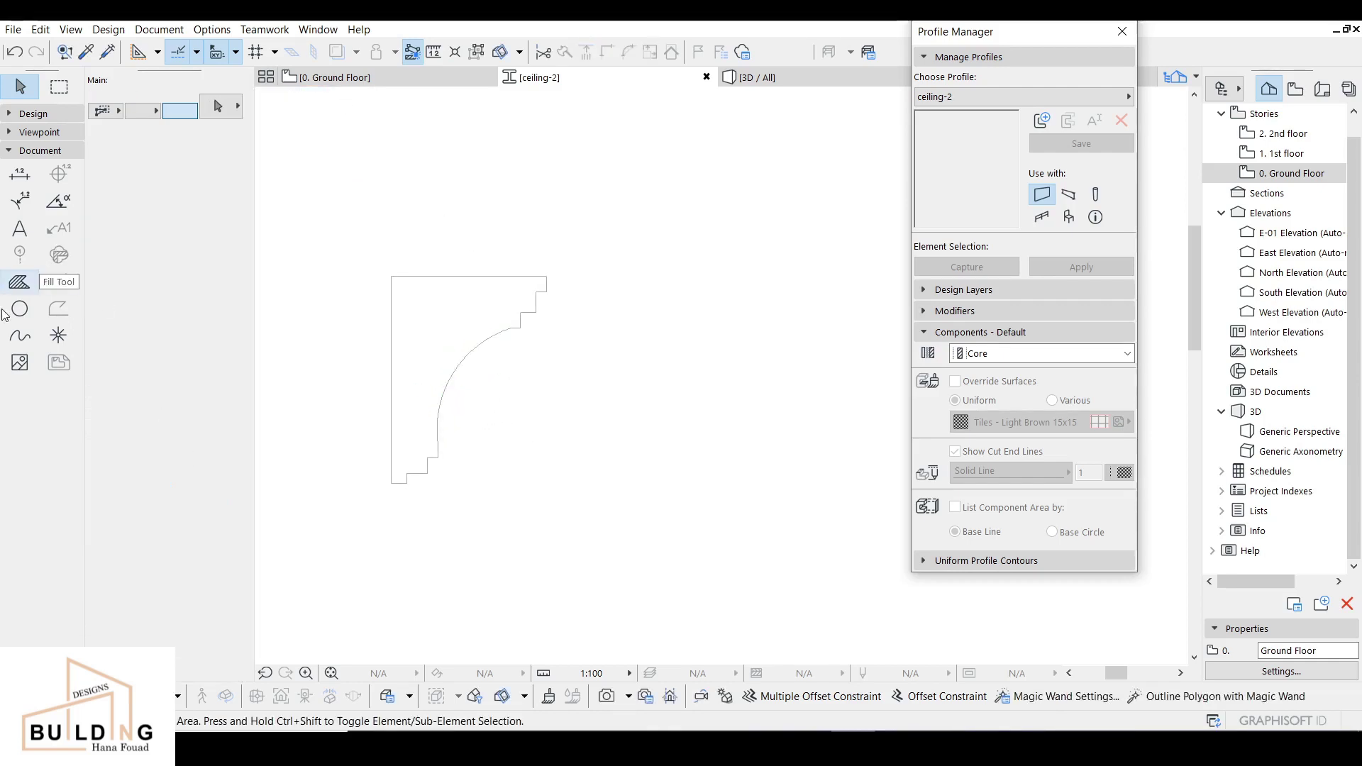
{"action": "left_click", "coordinate": [19, 284]}
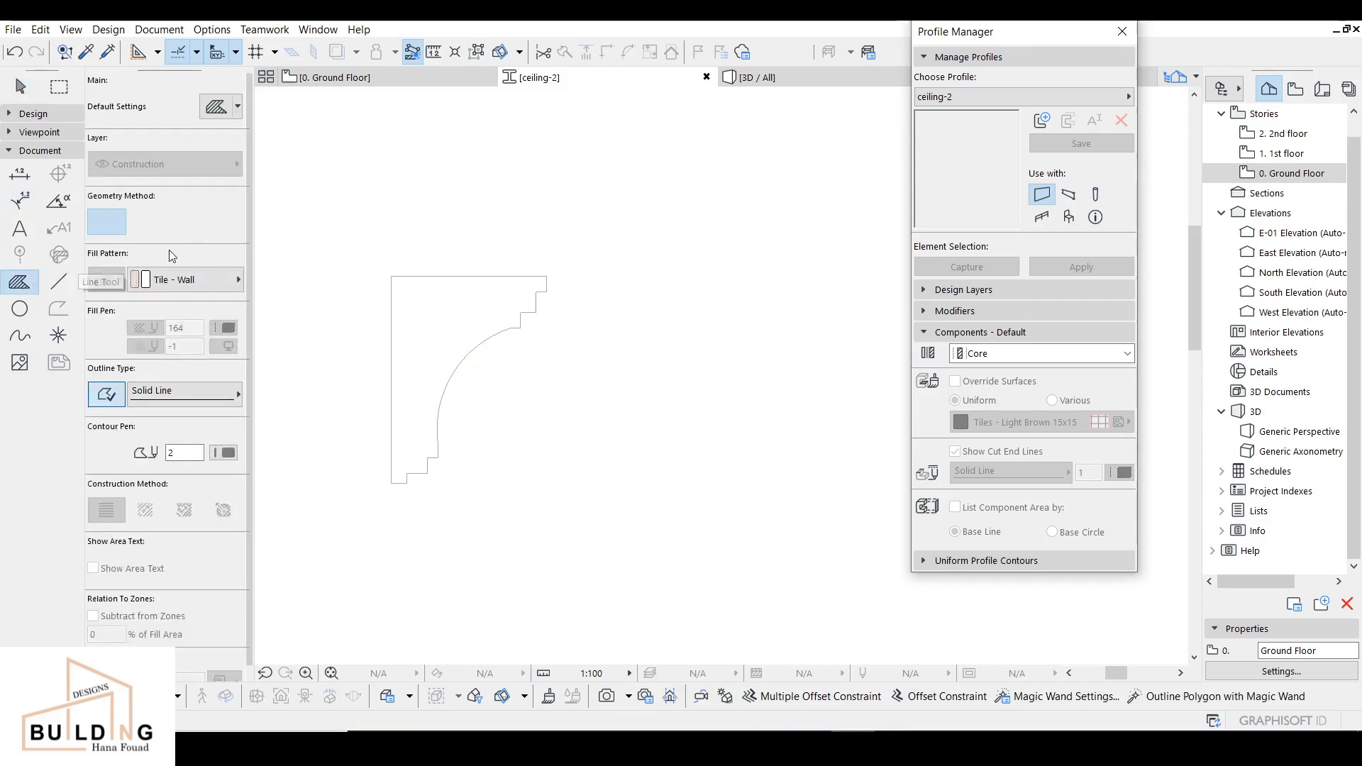
{"action": "left_click", "coordinate": [226, 454]}
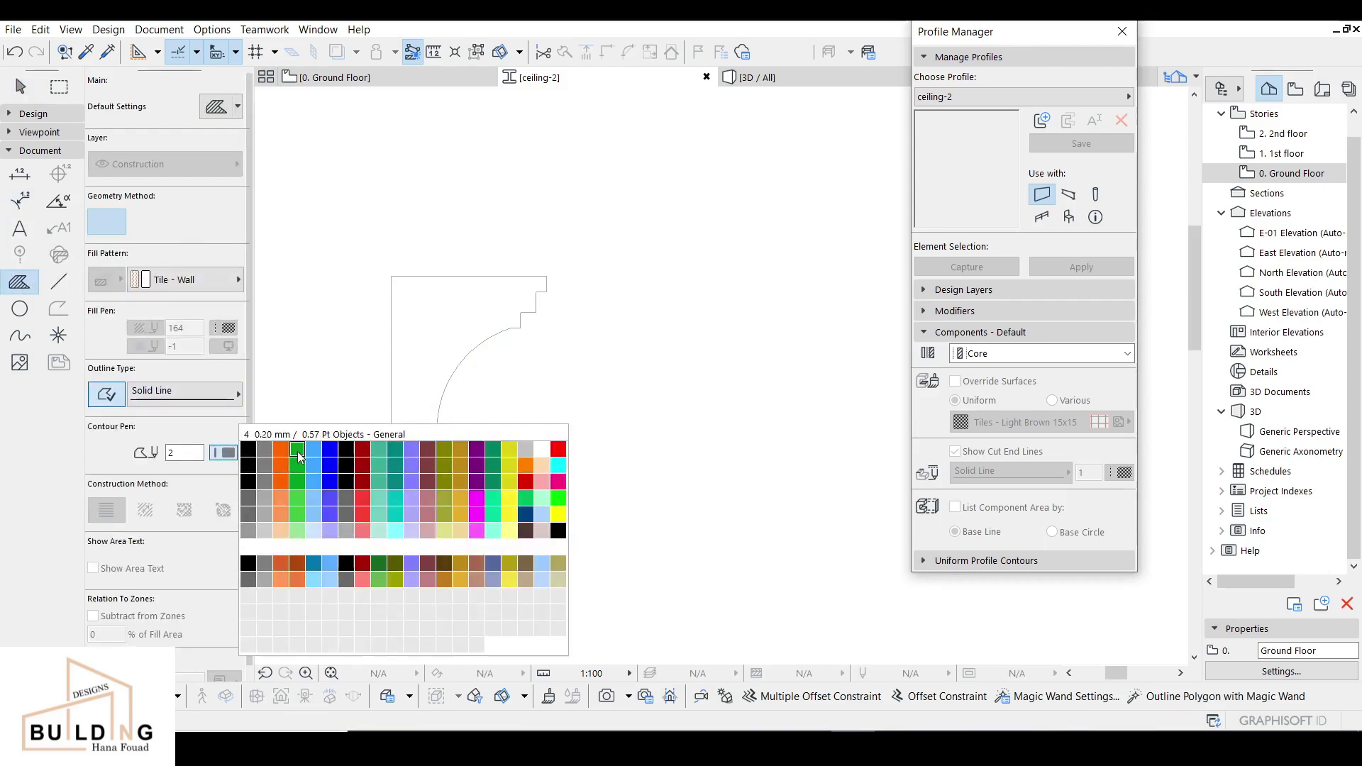
{"action": "left_click", "coordinate": [559, 449]}
{"action": "scroll", "coordinate": [446, 318], "scroll_direction": "up", "scroll_amount": 3}
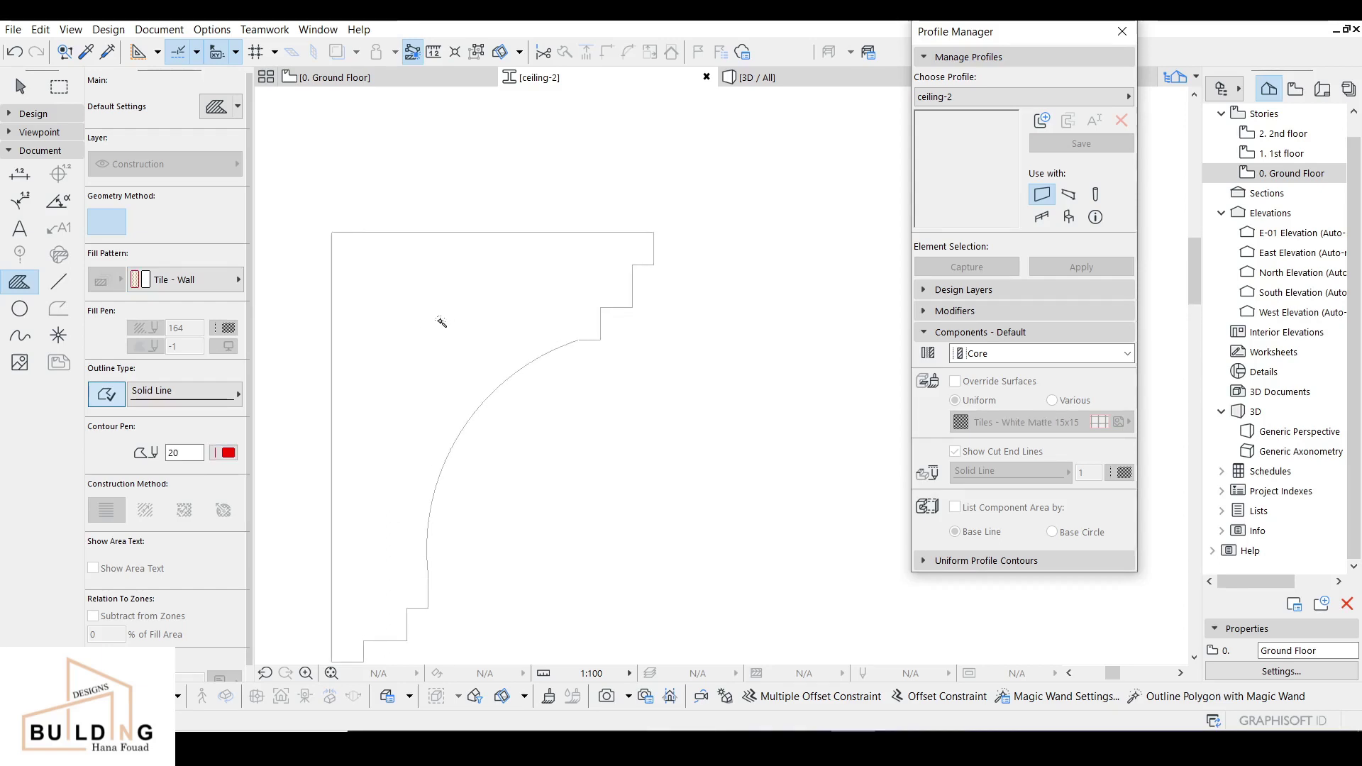
{"action": "left_click", "coordinate": [440, 323]}
{"action": "scroll", "coordinate": [444, 319], "scroll_direction": "down", "scroll_amount": 3}
{"action": "key", "text": "shift"}
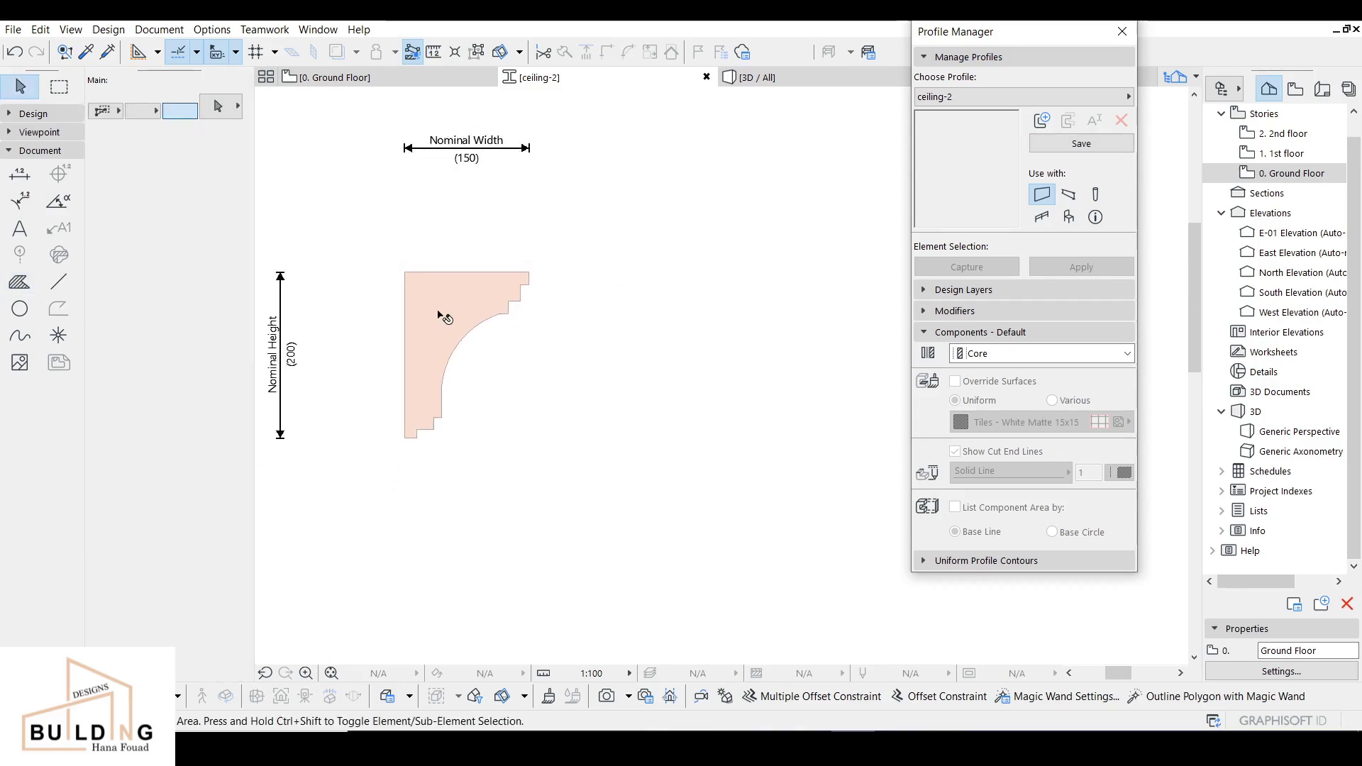
{"action": "scroll", "coordinate": [441, 317], "scroll_direction": "down", "scroll_amount": 2}
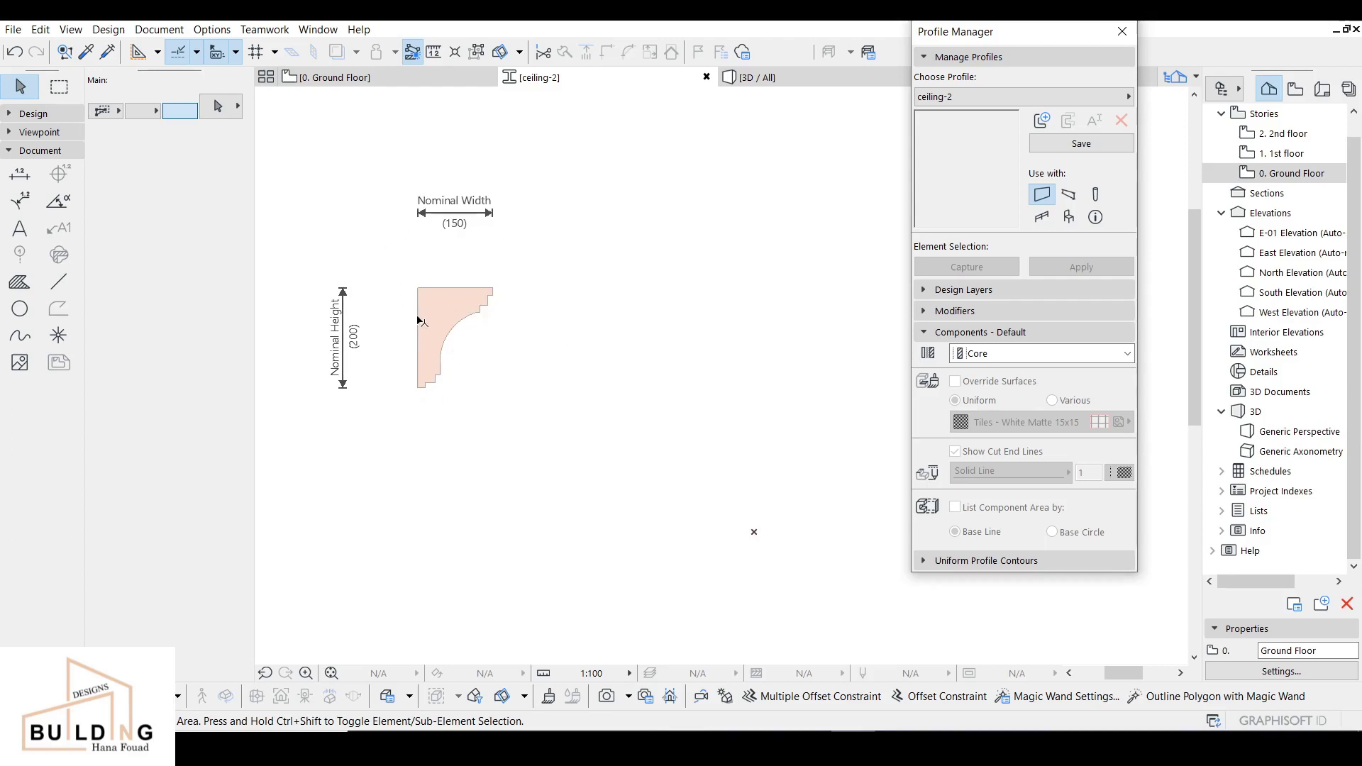
{"action": "scroll", "coordinate": [450, 308], "scroll_direction": "up", "scroll_amount": 2}
- Override the filled component's surfaces uniformly with the ceiling surface, save the ceiling-2 profile and close the Profile Manager
{"action": "left_click", "coordinate": [447, 310]}
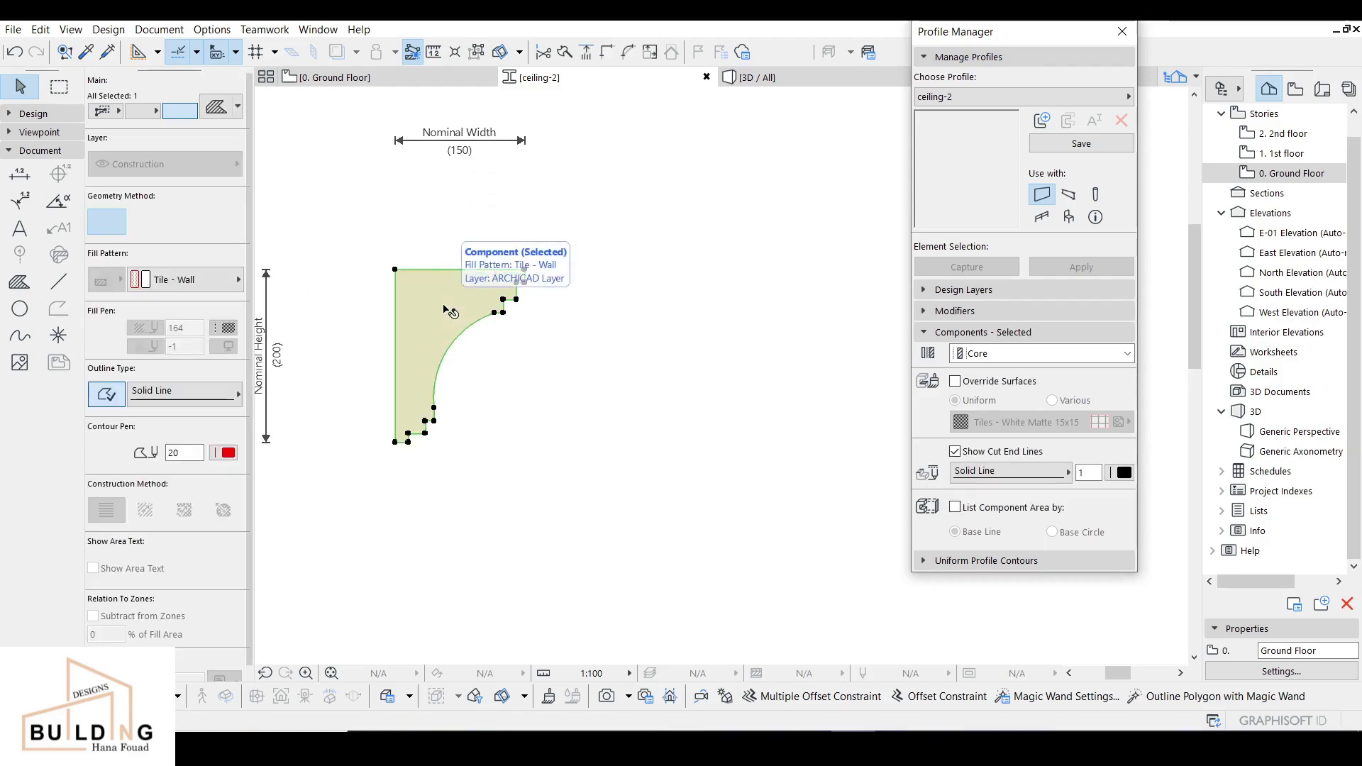
{"action": "scroll", "coordinate": [468, 302], "scroll_direction": "down", "scroll_amount": 2}
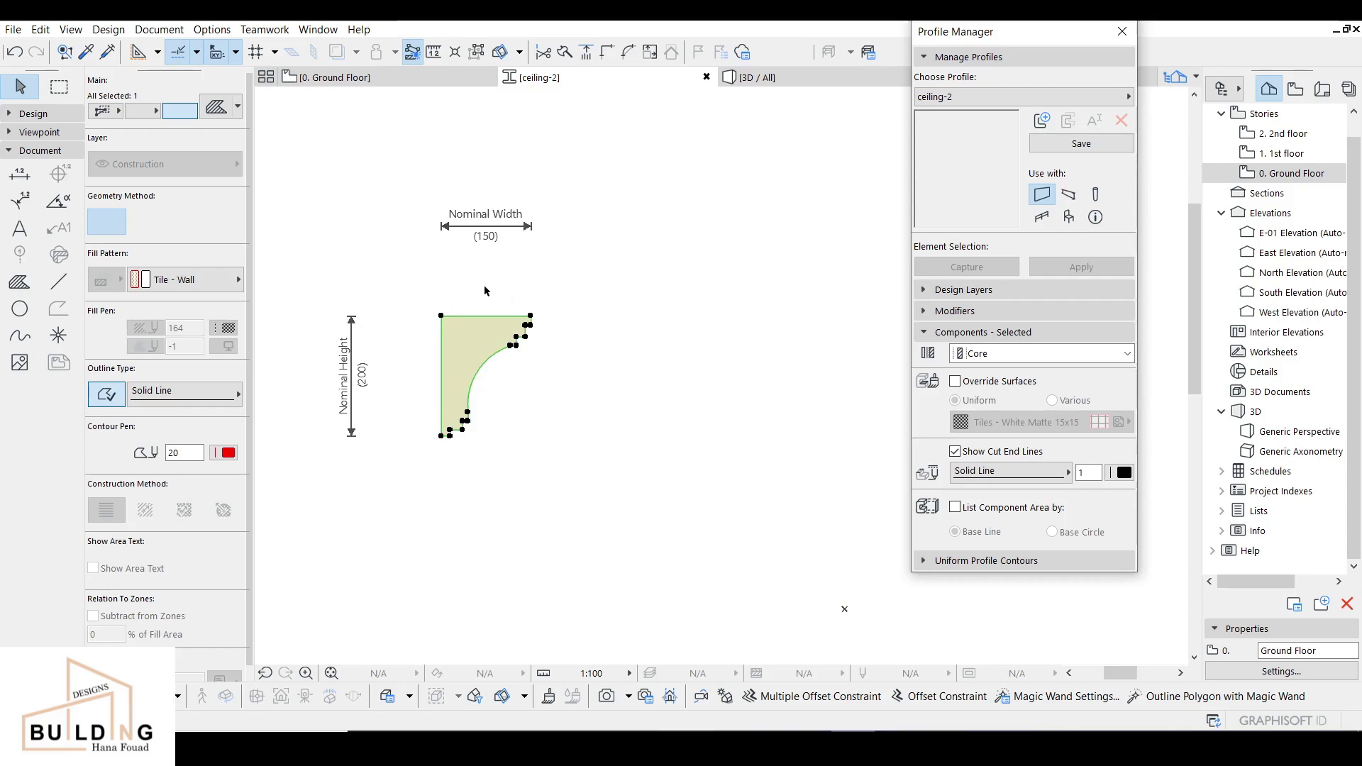
{"action": "left_click", "coordinate": [485, 291]}
{"action": "left_click", "coordinate": [482, 347]}
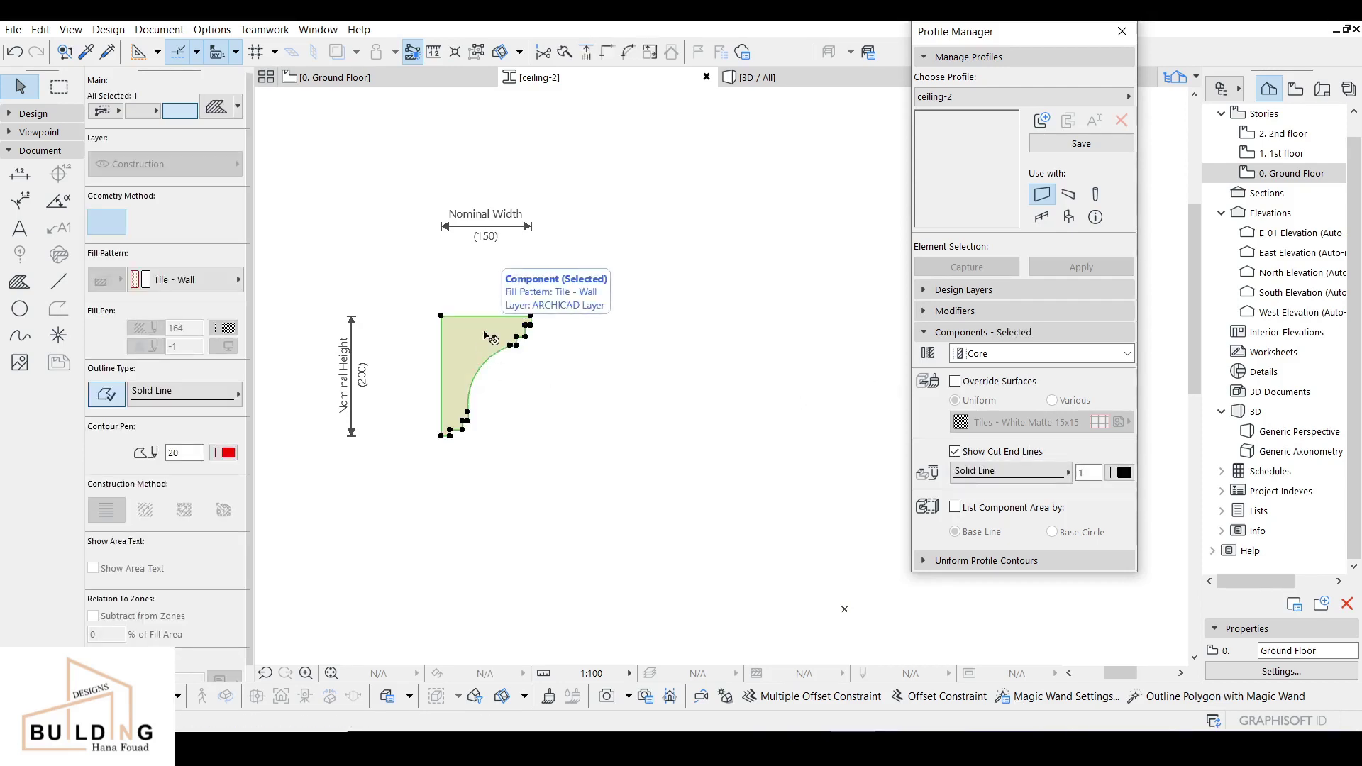
{"action": "left_click", "coordinate": [569, 350]}
{"action": "left_click", "coordinate": [491, 353]}
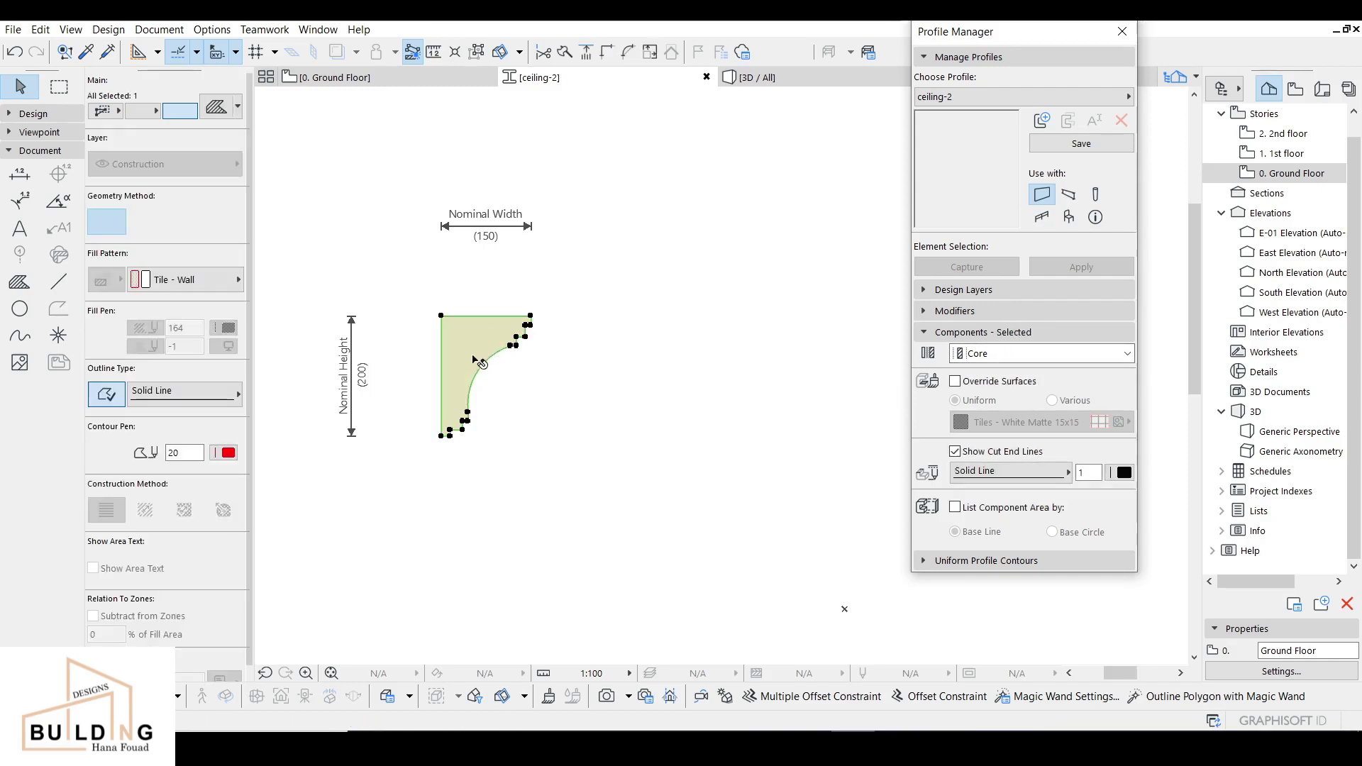
{"action": "left_click", "coordinate": [956, 381]}
{"action": "left_click", "coordinate": [1009, 424]}
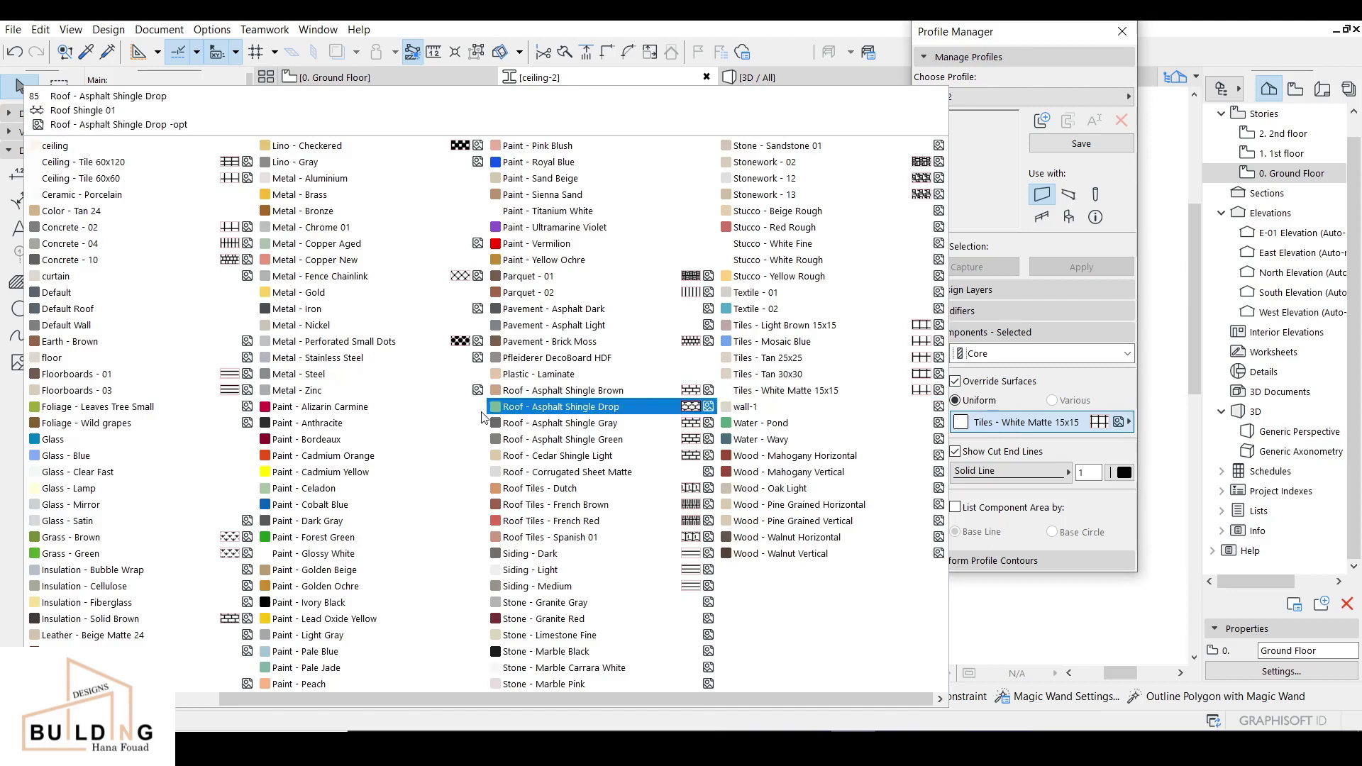
{"action": "scroll", "coordinate": [139, 195], "scroll_direction": "up", "scroll_amount": 1}
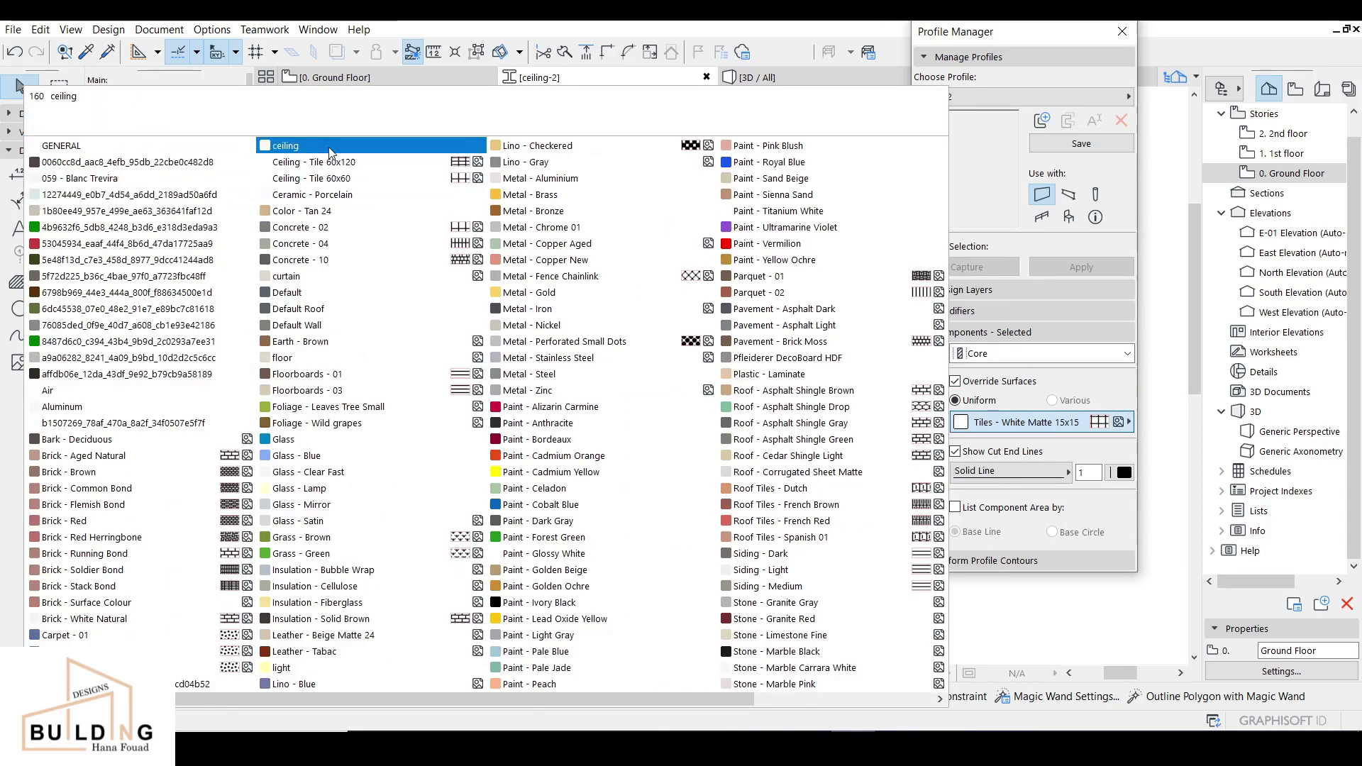
{"action": "left_click", "coordinate": [286, 145]}
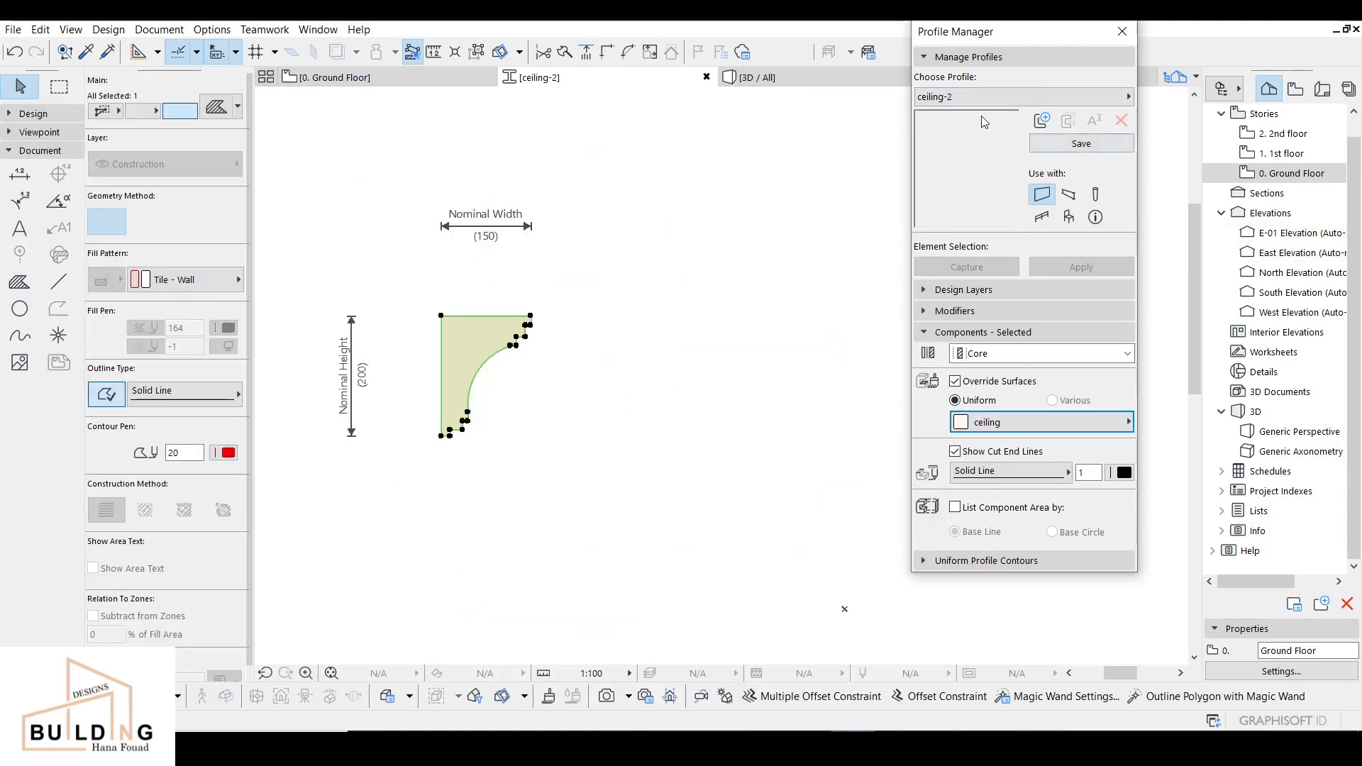
{"action": "left_click", "coordinate": [1080, 145]}
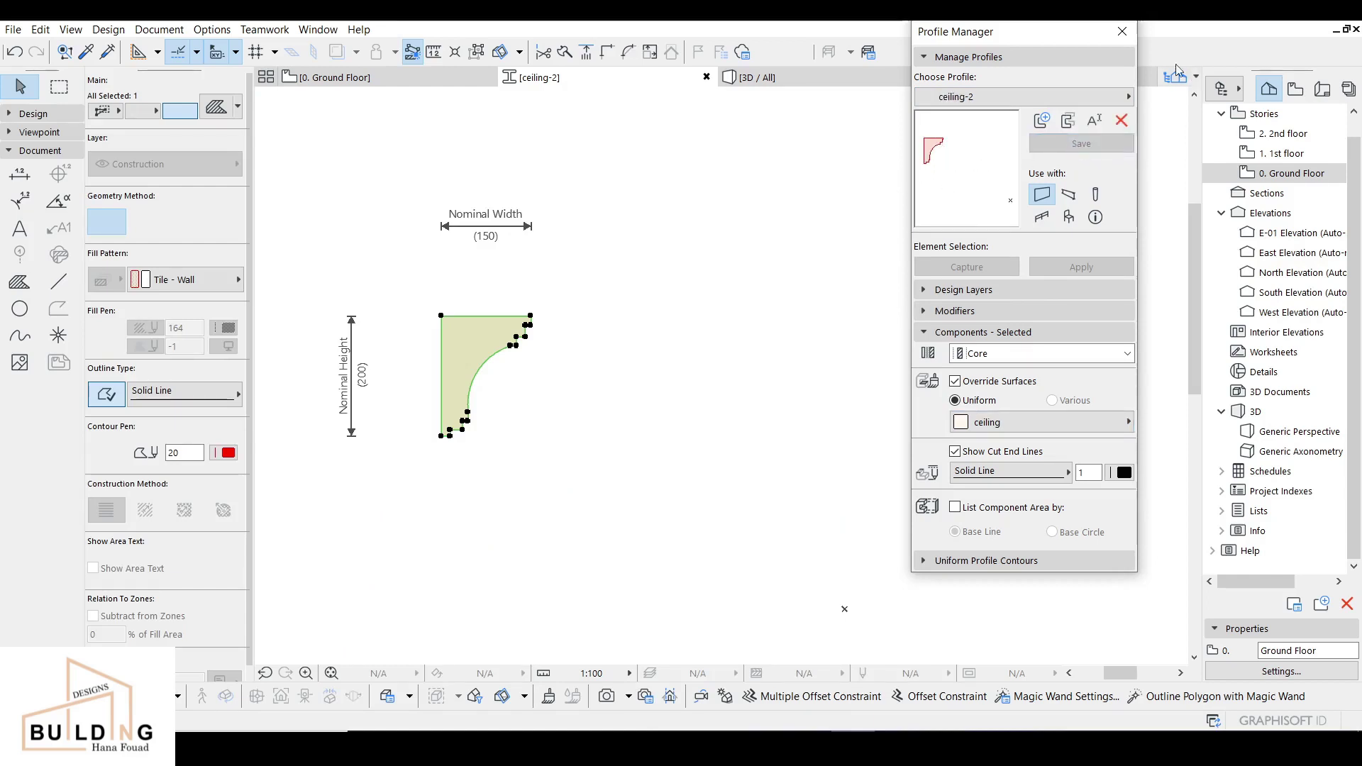
{"action": "left_click", "coordinate": [1123, 36]}
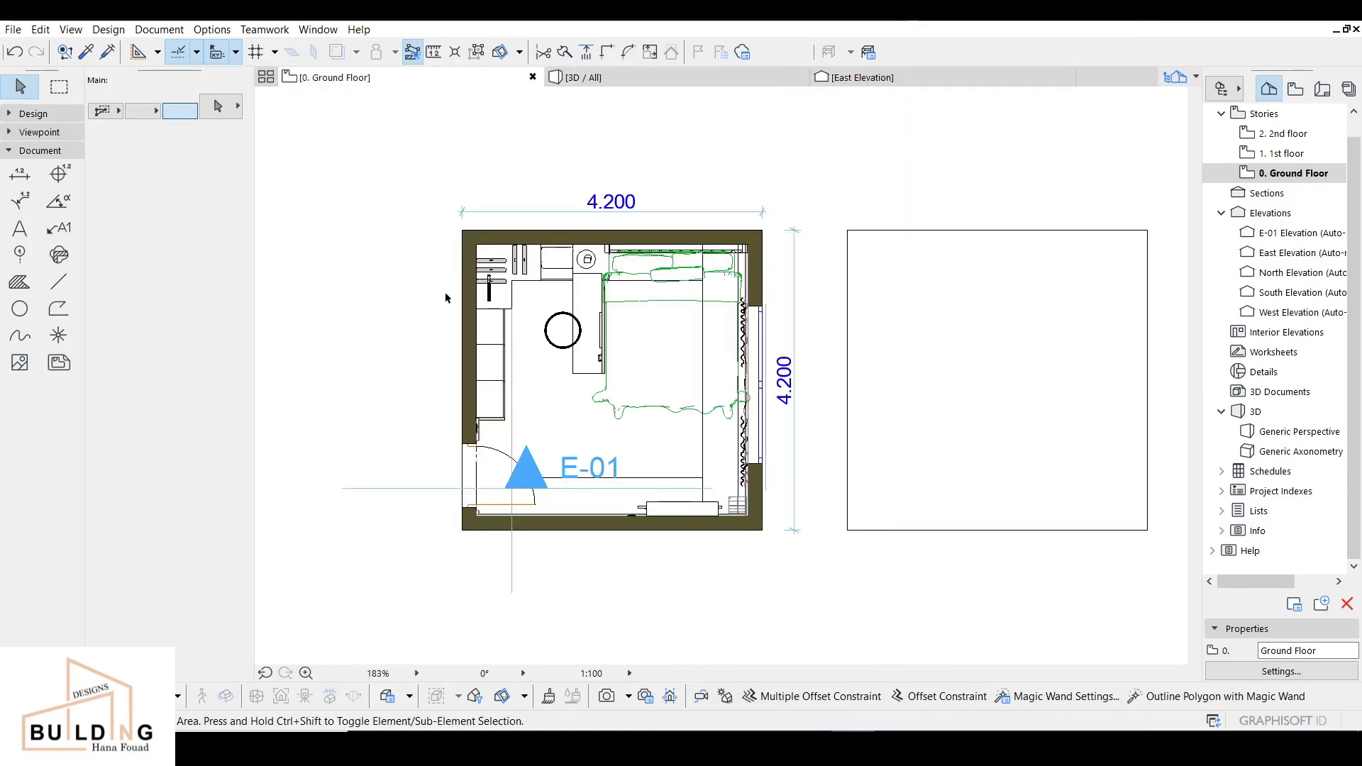
- Draw a wall with the ceiling-2 profile on the ground floor plan, from the lower room wall up to the ceiling opening's wardrobe-side upper corner
{"action": "scroll", "coordinate": [521, 268], "scroll_direction": "up", "scroll_amount": 3}
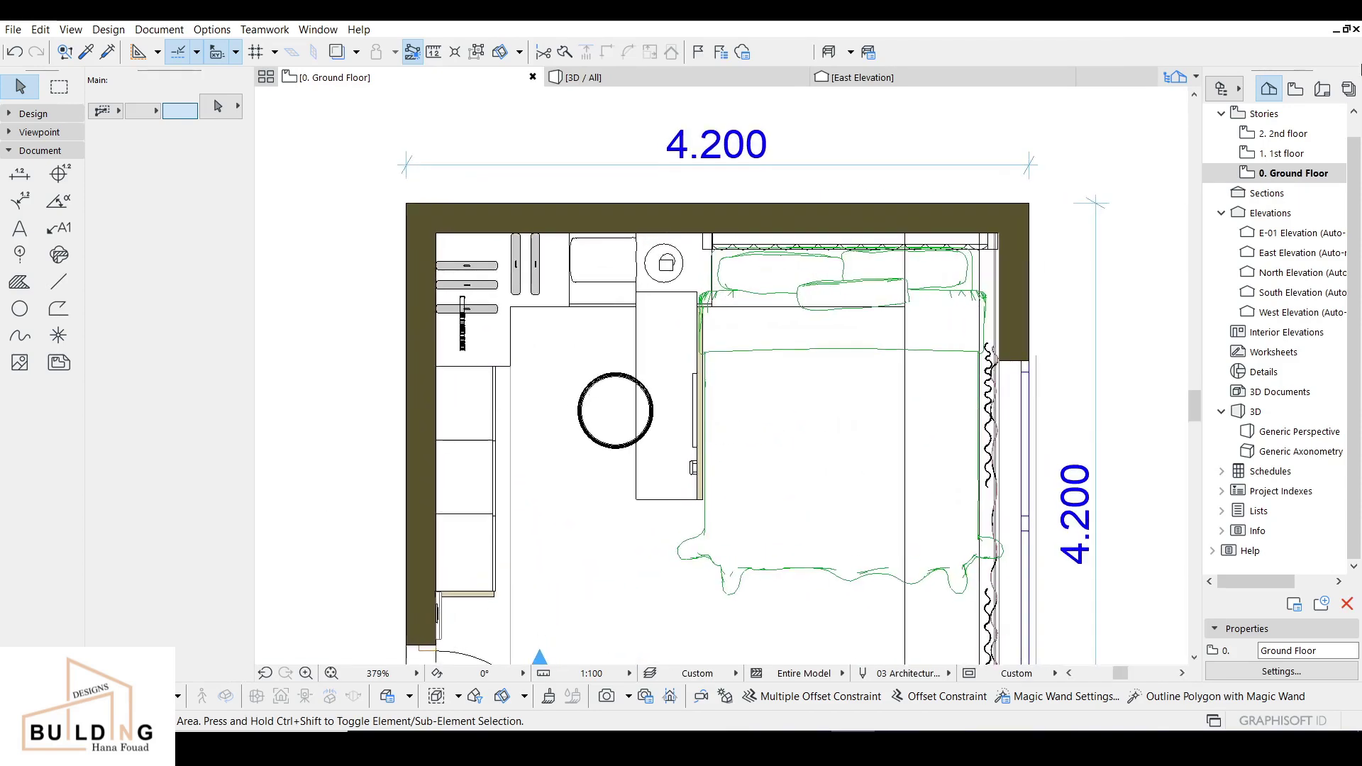
{"action": "left_click", "coordinate": [28, 113]}
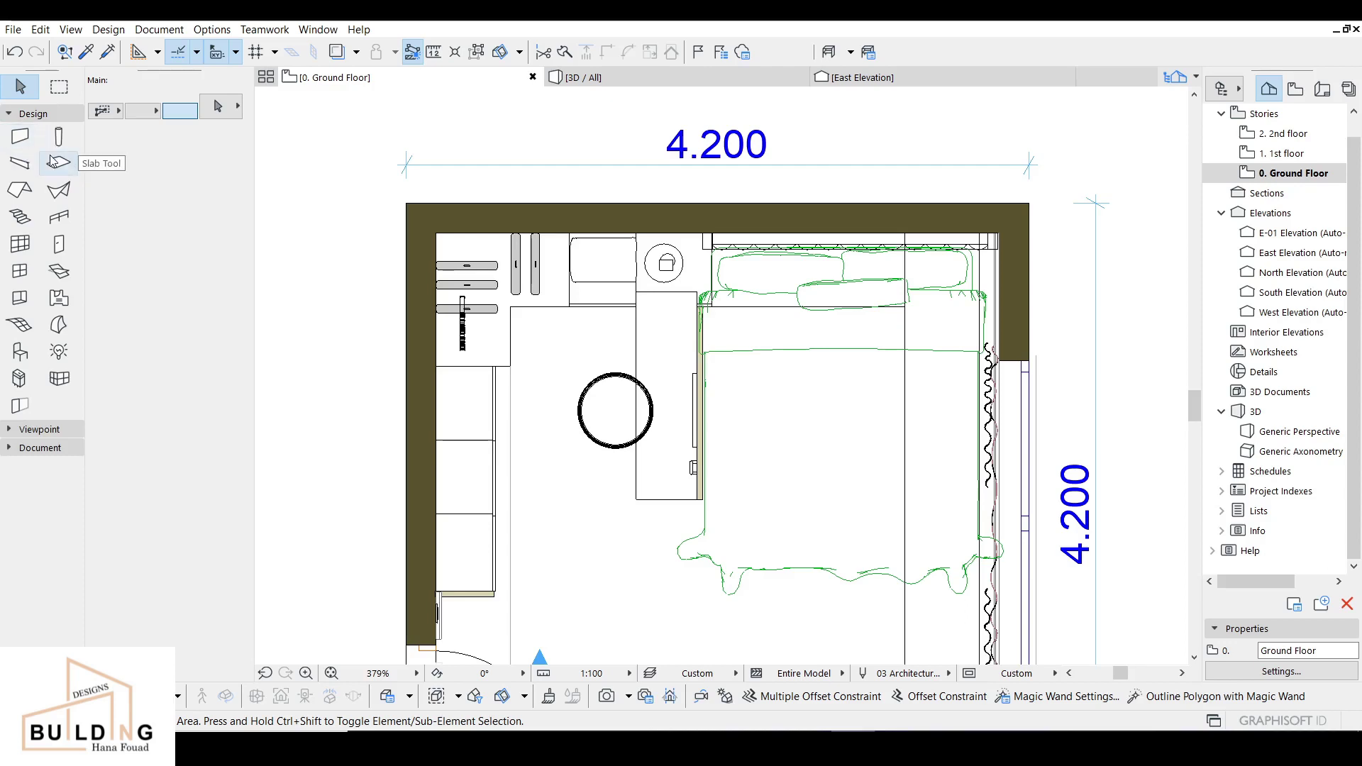
{"action": "left_click", "coordinate": [26, 139]}
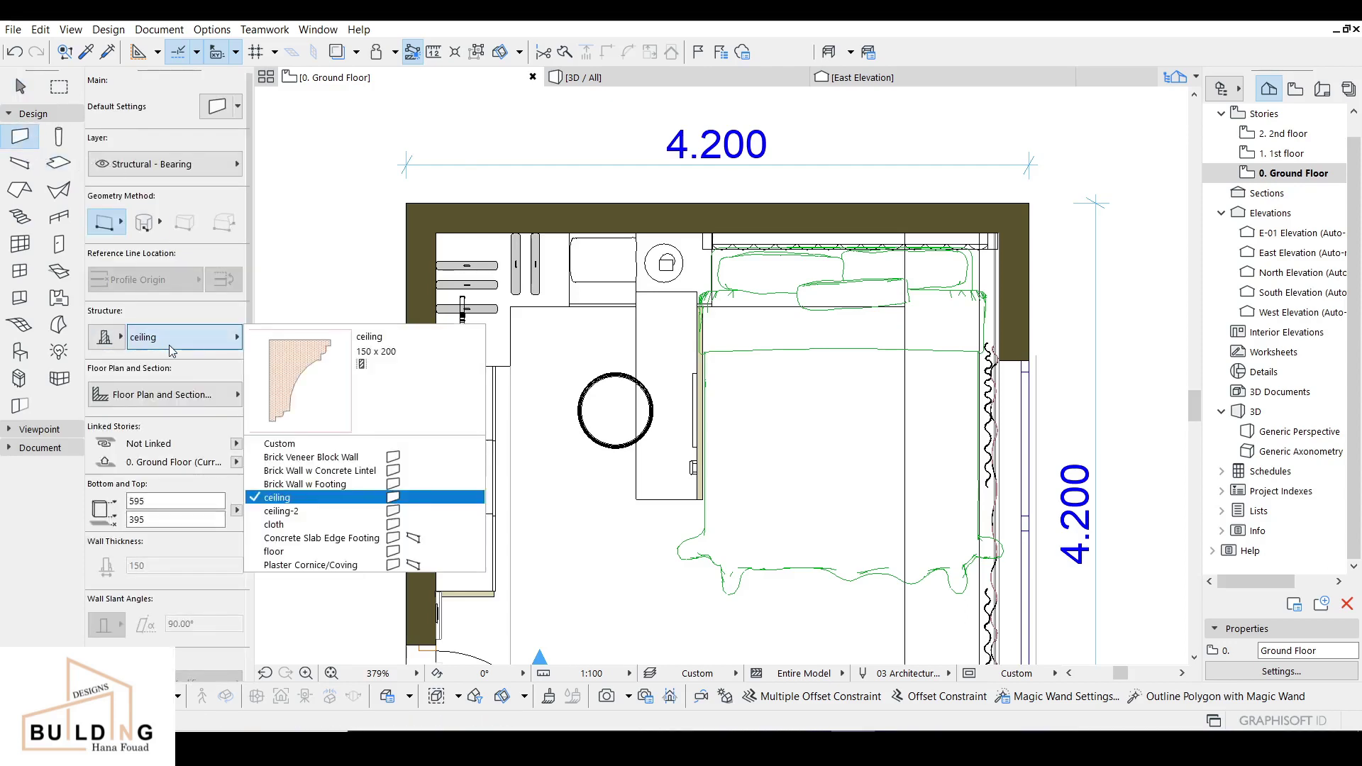
{"action": "left_click", "coordinate": [284, 511]}
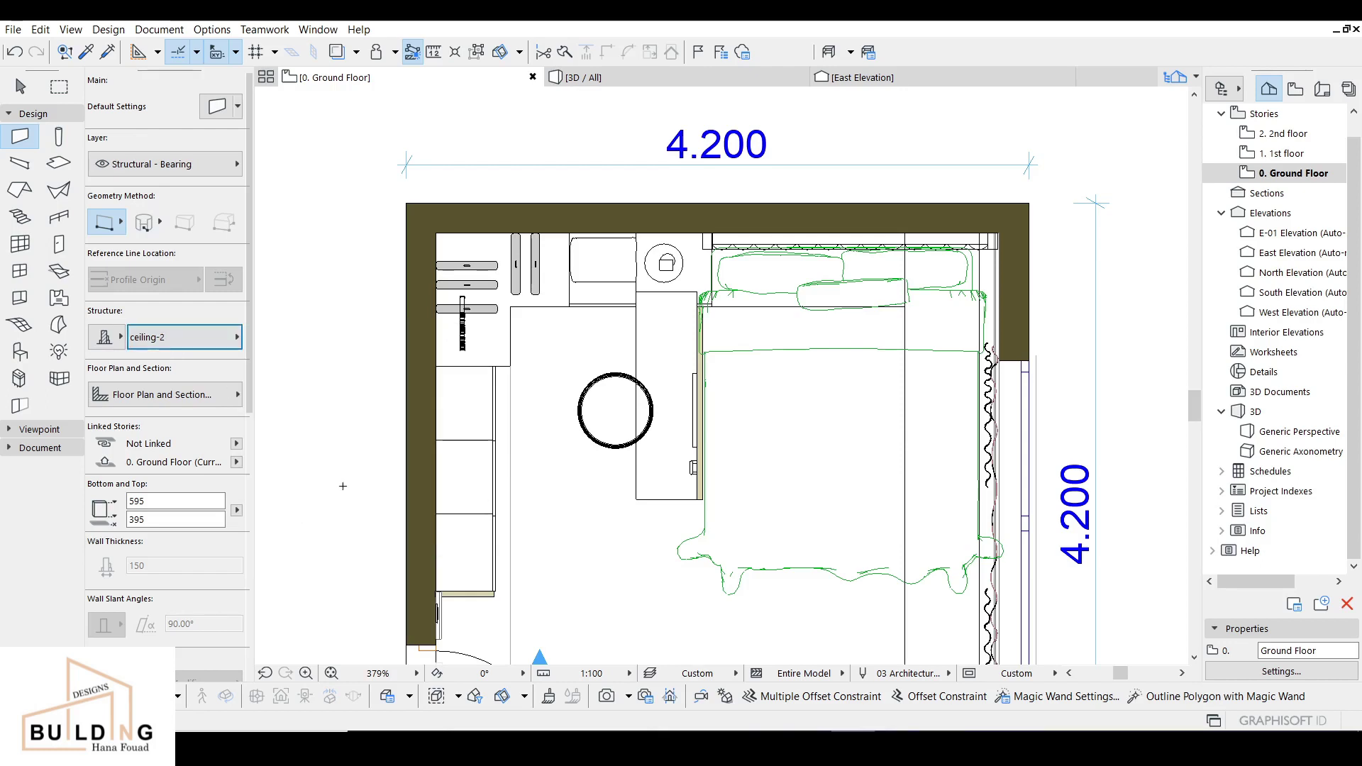
{"action": "scroll", "coordinate": [588, 269], "scroll_direction": "down", "scroll_amount": 3}
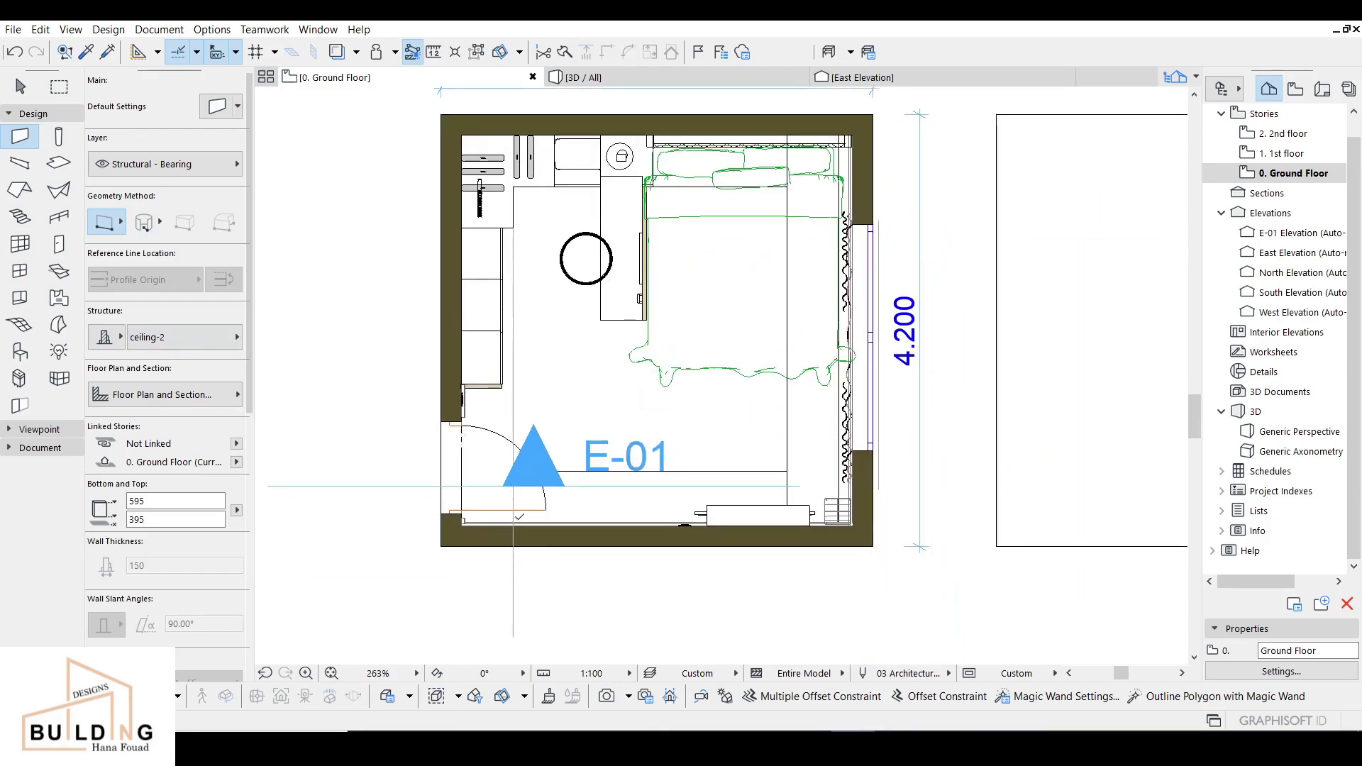
{"action": "left_click", "coordinate": [513, 522]}
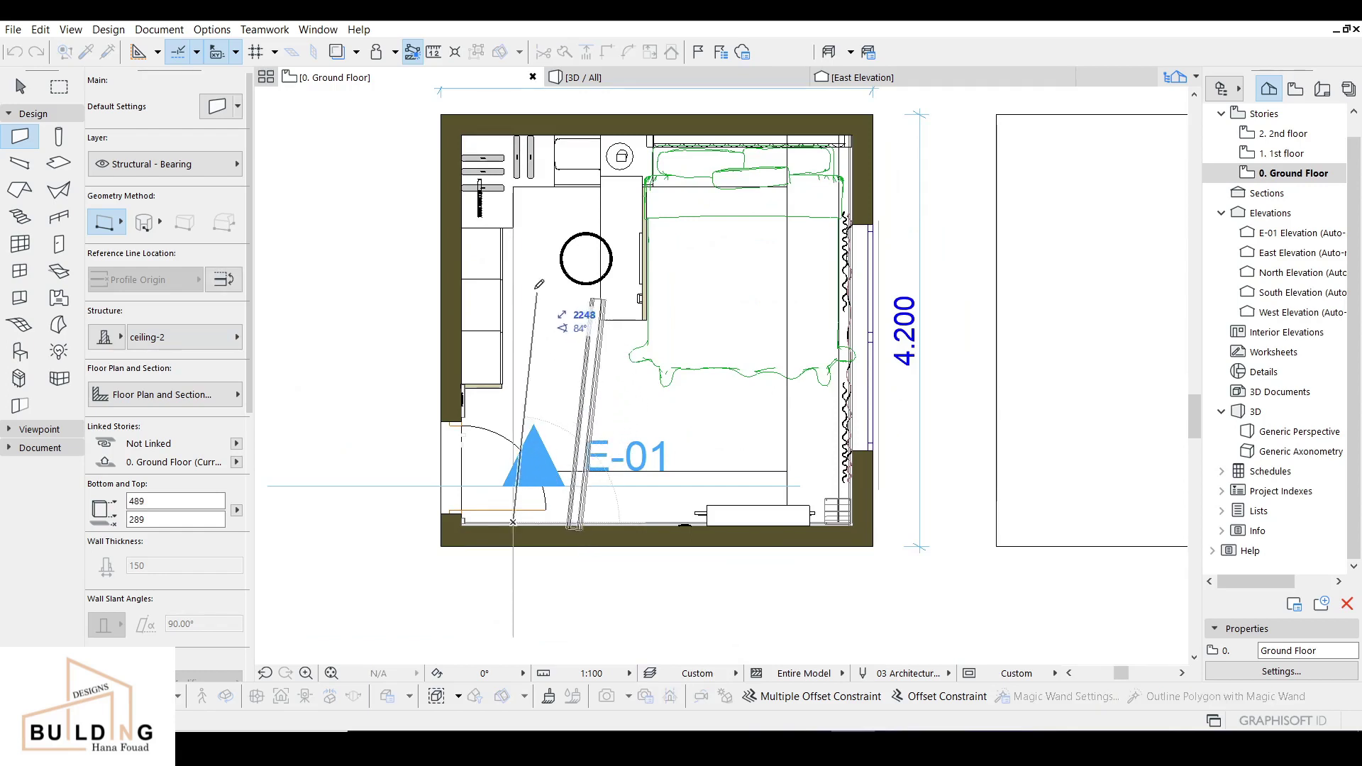
{"action": "left_click", "coordinate": [513, 188]}
- Move the molding wall sideways in plan so its outer edge aligns with the ceiling opening's wardrobe-side edge
{"action": "left_click", "coordinate": [613, 78]}
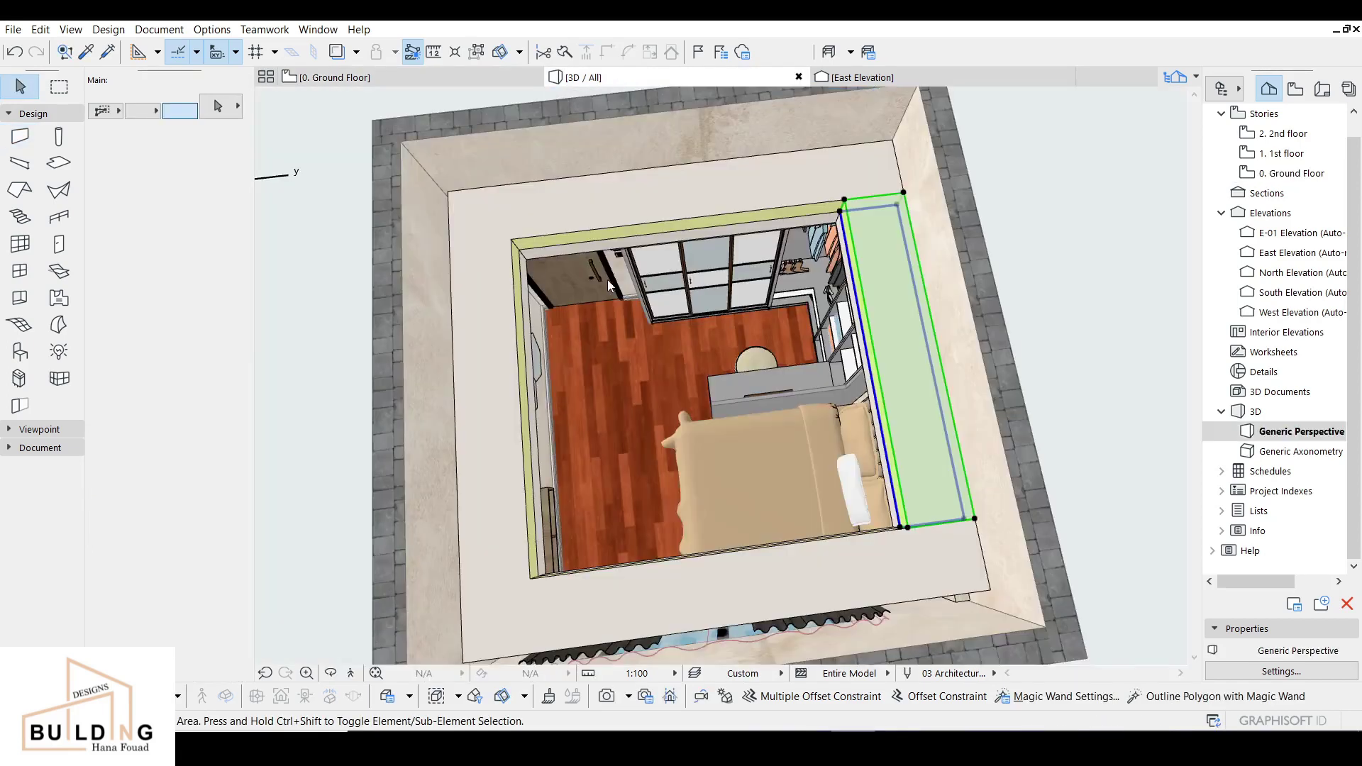
{"action": "left_click", "coordinate": [620, 376]}
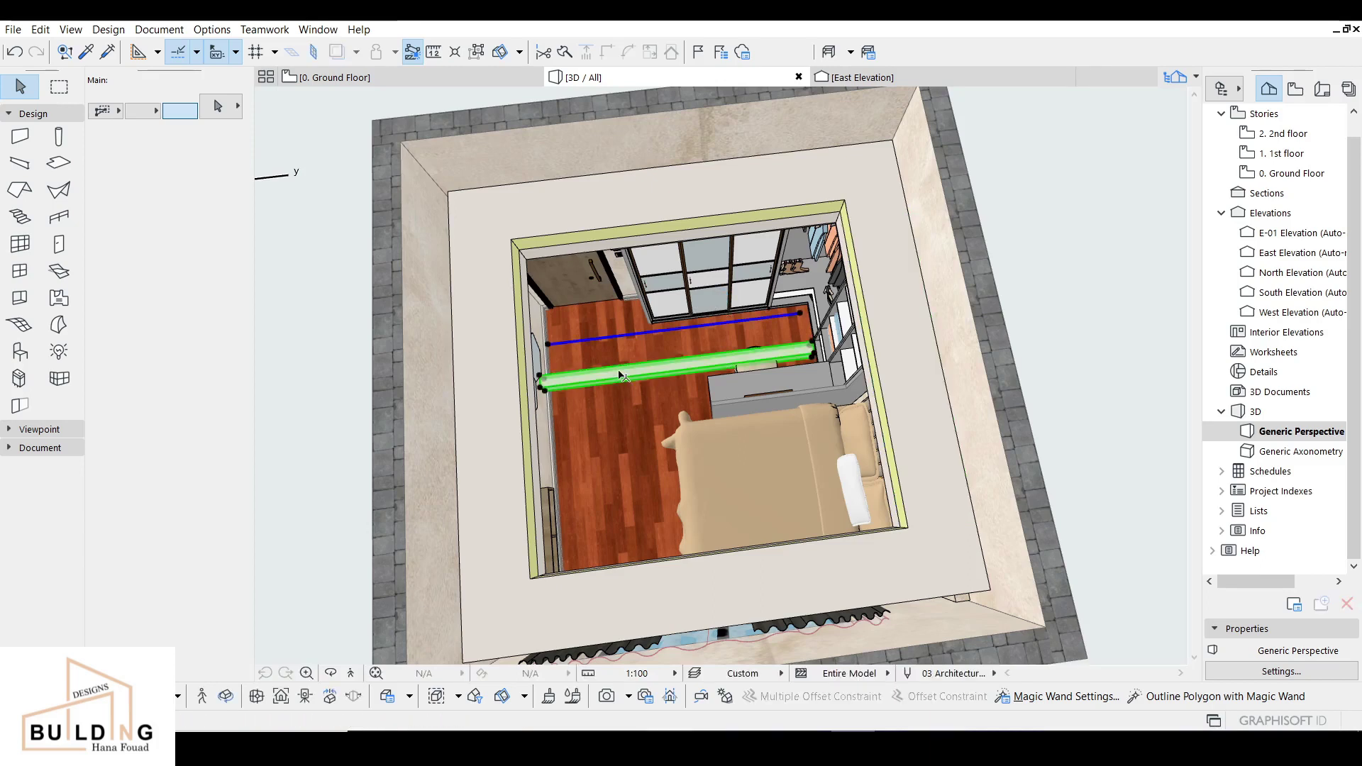
{"action": "left_click", "coordinate": [409, 74]}
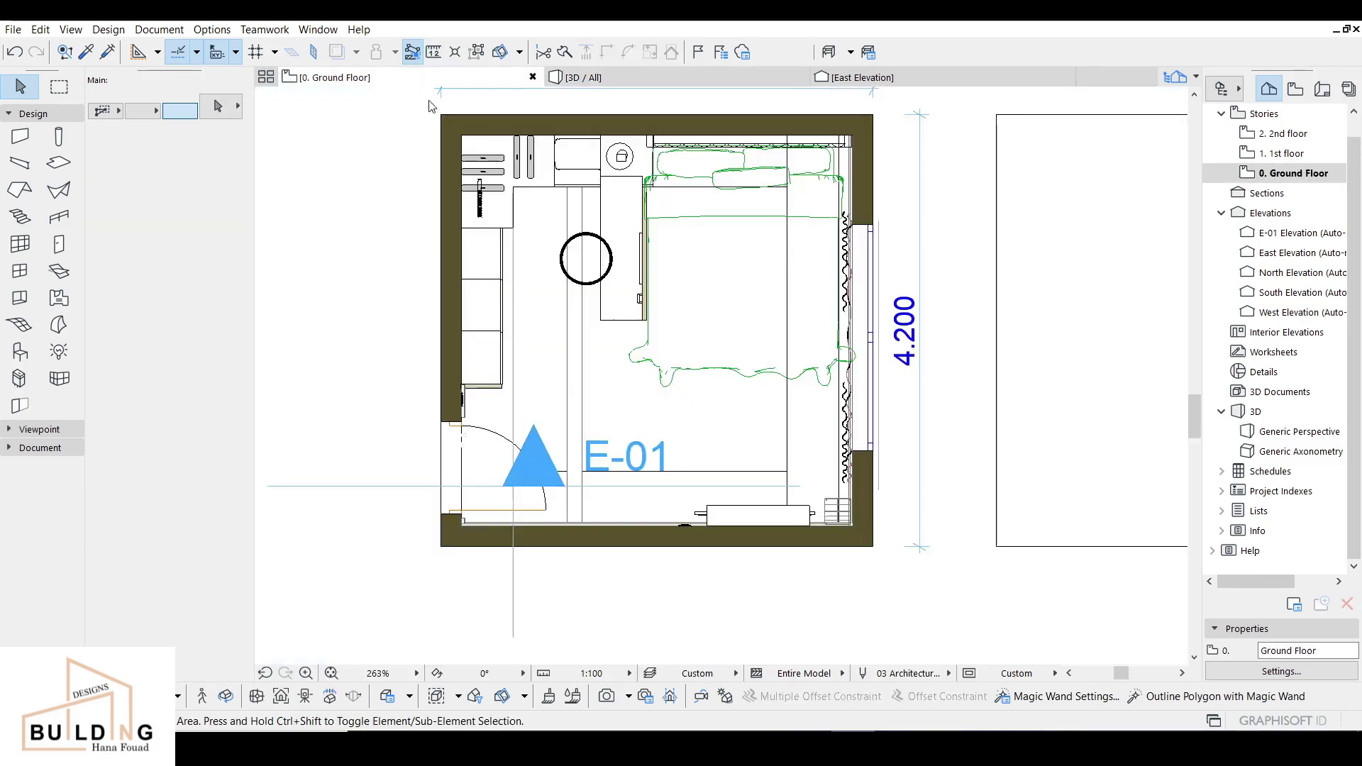
{"action": "left_click", "coordinate": [575, 223]}
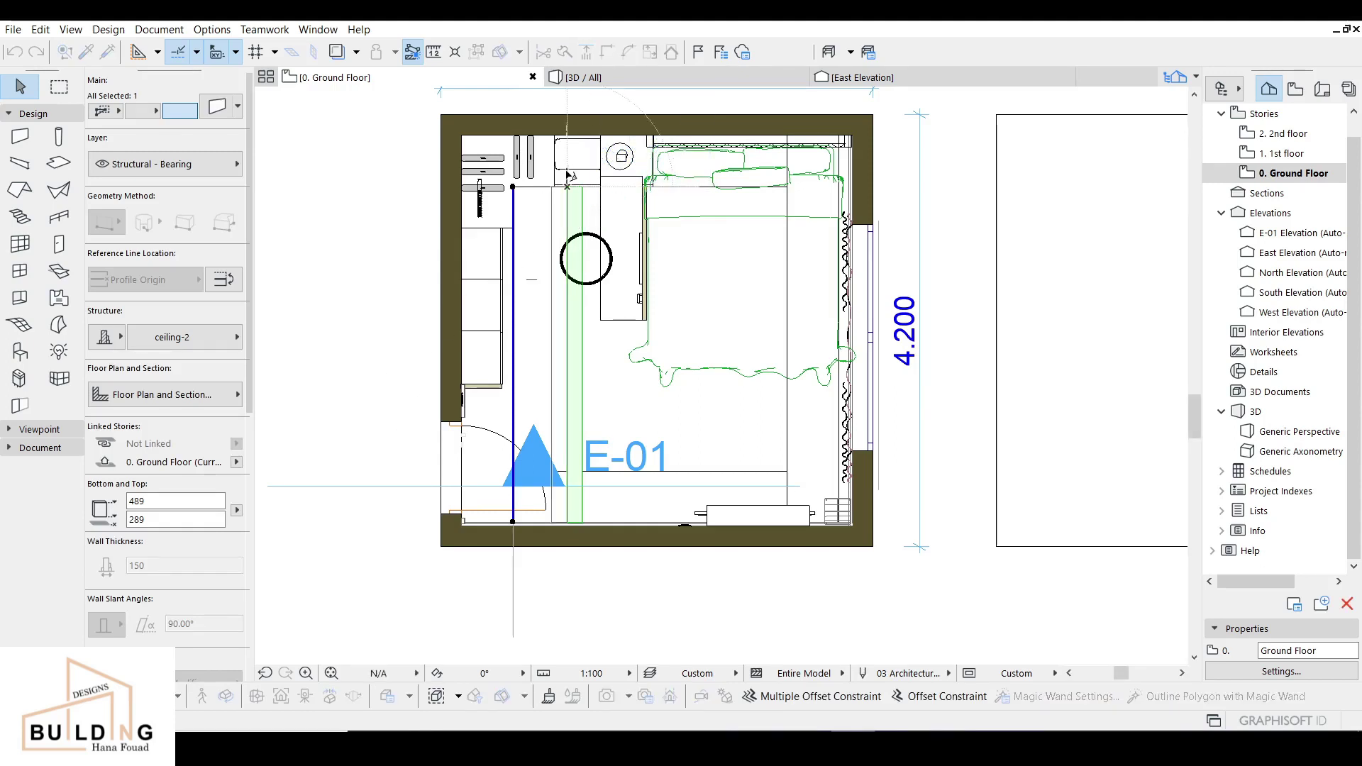
{"action": "scroll", "coordinate": [568, 170], "scroll_direction": "up", "scroll_amount": 3}
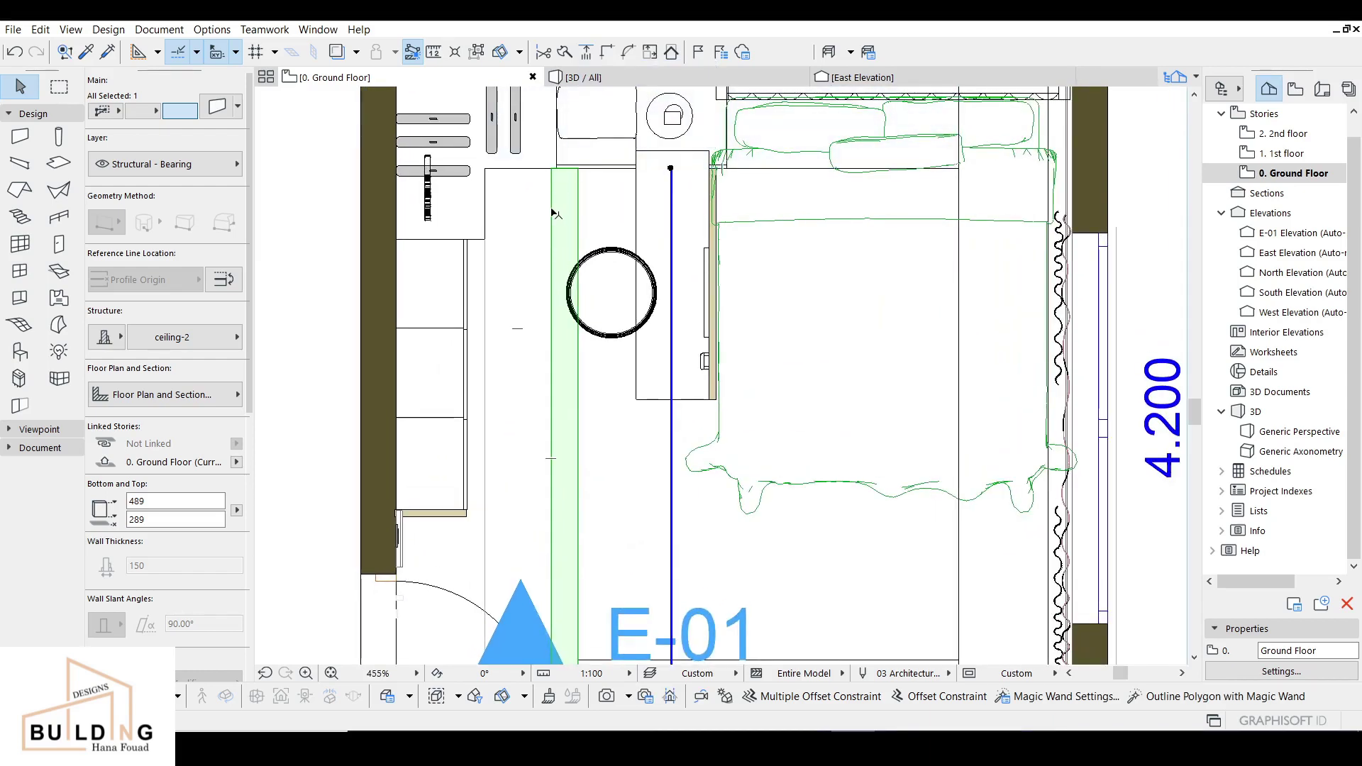
{"action": "key", "text": "ctrl+d"}
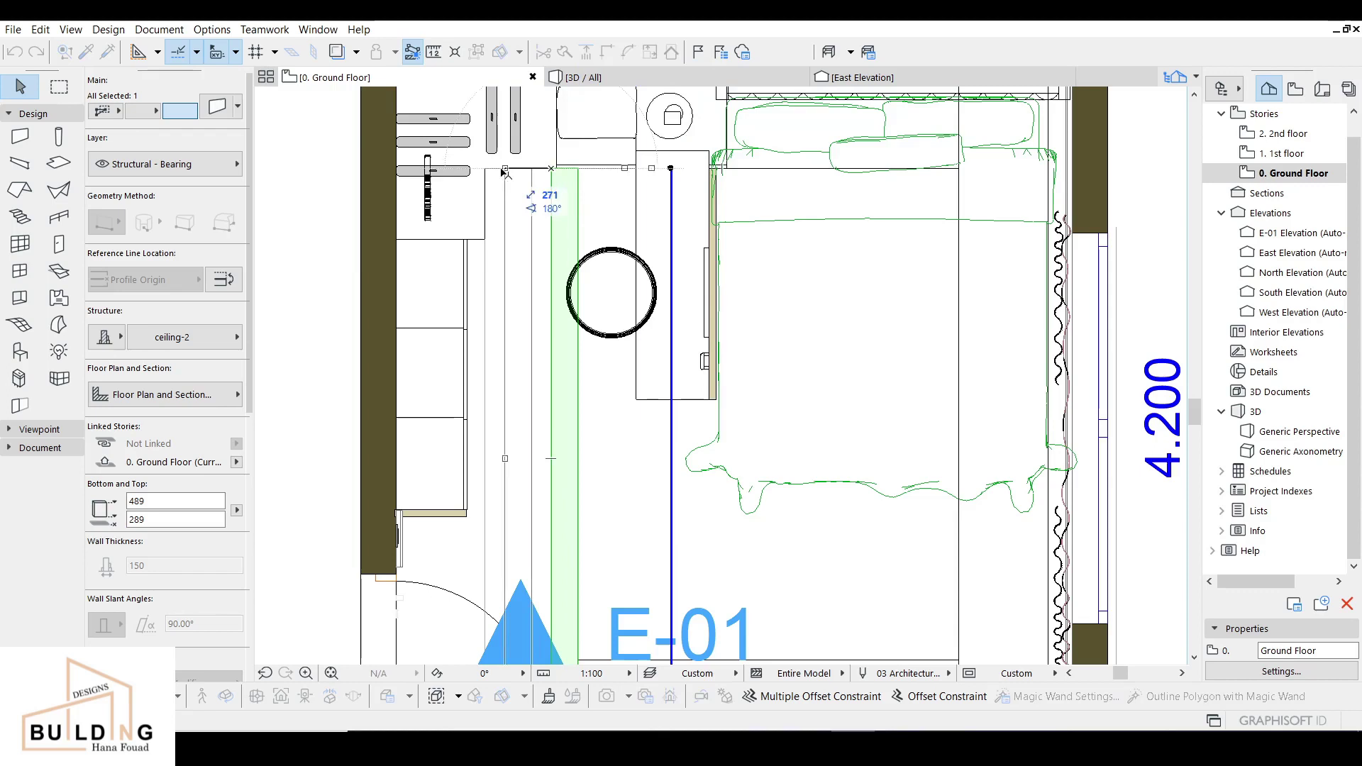
- Raise the molding in the 3D view to the ceiling opening's corner, with its top at 2700 mm and bottom at 2500 mm
{"action": "left_click", "coordinate": [596, 78]}
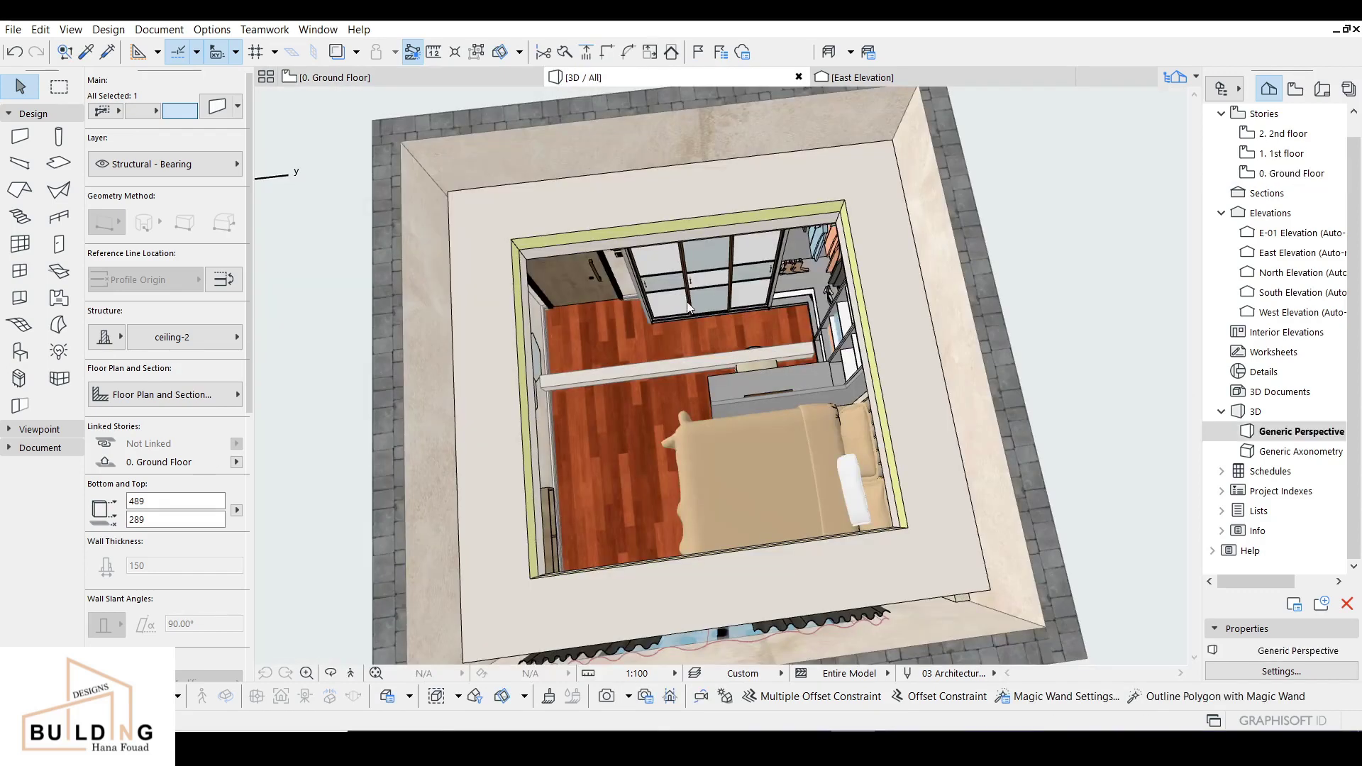
{"action": "key", "text": "Escape"}
{"action": "scroll", "coordinate": [805, 302], "scroll_direction": "up", "scroll_amount": 2}
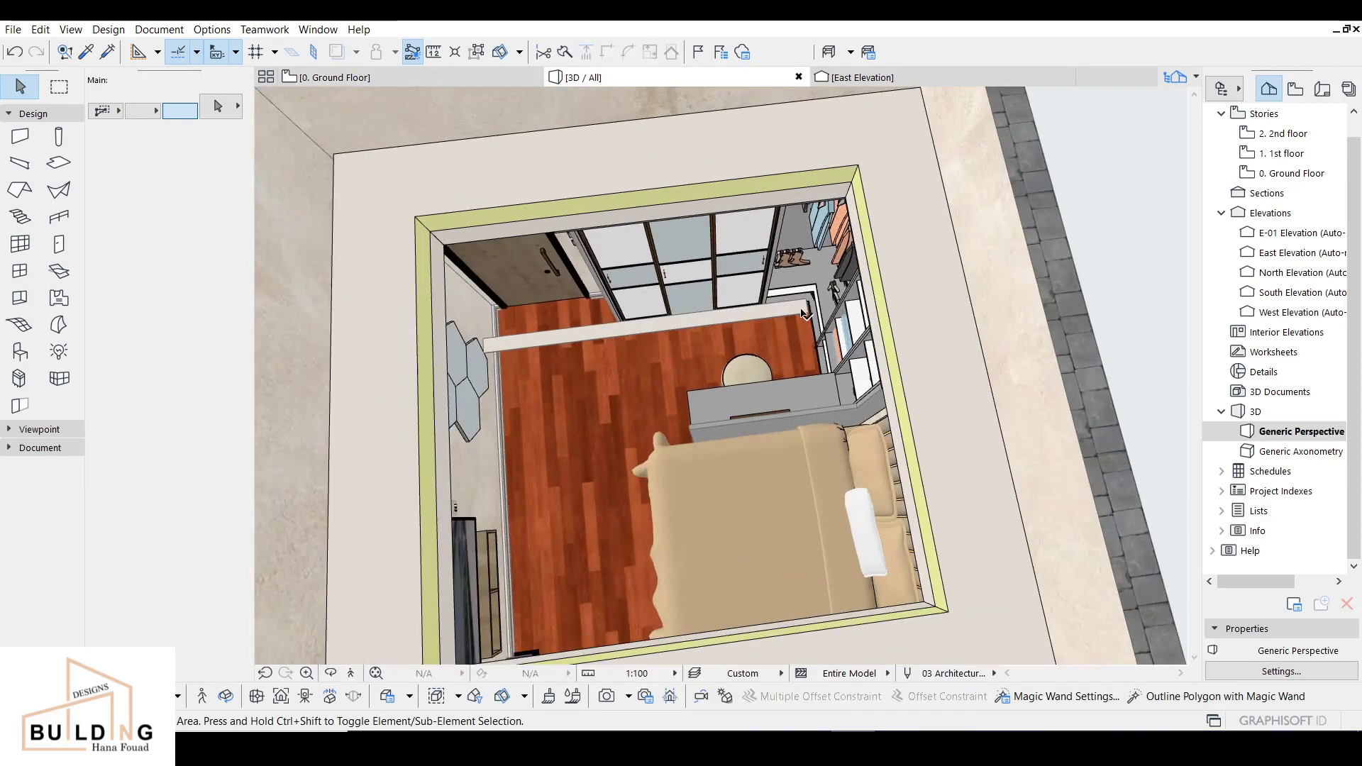
{"action": "left_click", "coordinate": [805, 313]}
{"action": "left_click_drag", "start_coordinate": [807, 303], "coordinate": [852, 185]}
- Shorten the molding by stretching its overhanging end back to the ceiling opening's corner near the door
{"action": "middle_click_drag", "start_coordinate": [458, 317], "coordinate": [557, 263]}
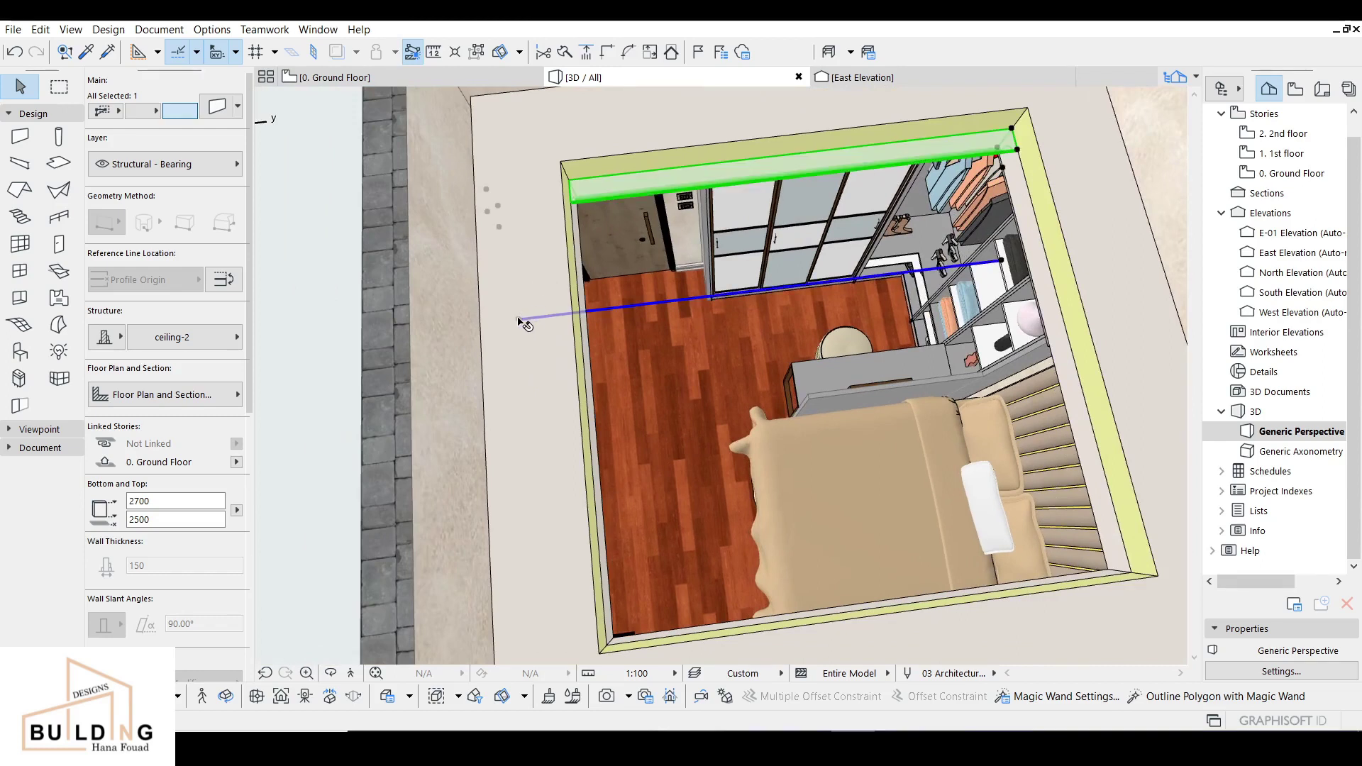
{"action": "left_click", "coordinate": [555, 319]}
{"action": "left_click", "coordinate": [694, 183]}
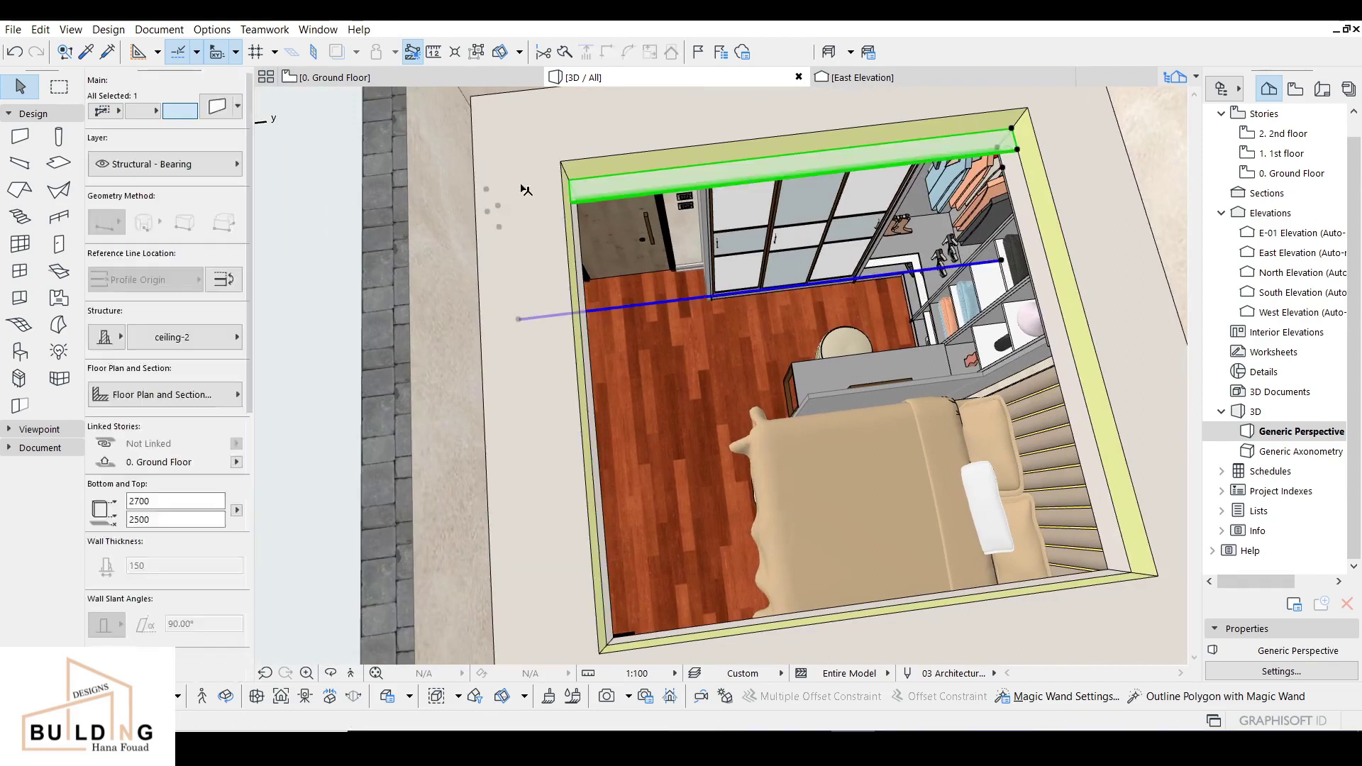
{"action": "left_click", "coordinate": [487, 191]}
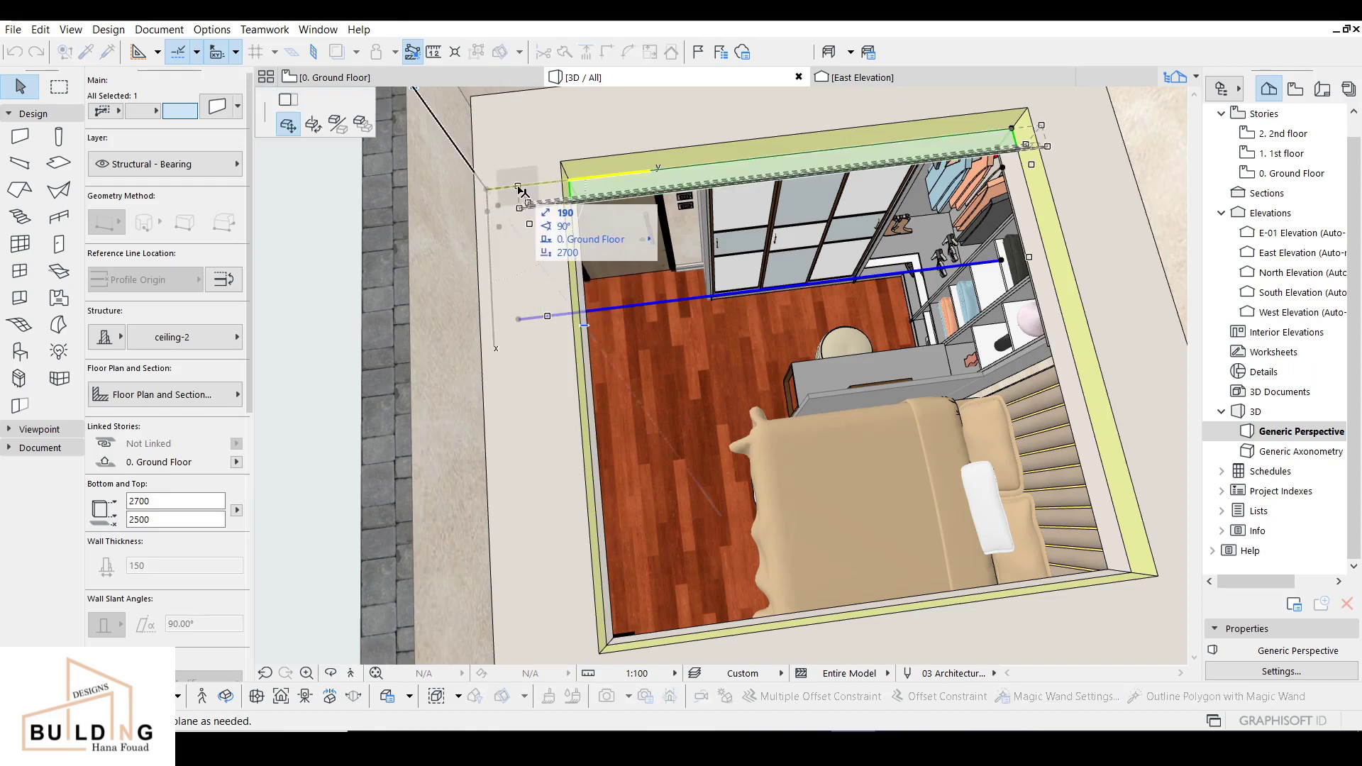
{"action": "left_click", "coordinate": [295, 101]}
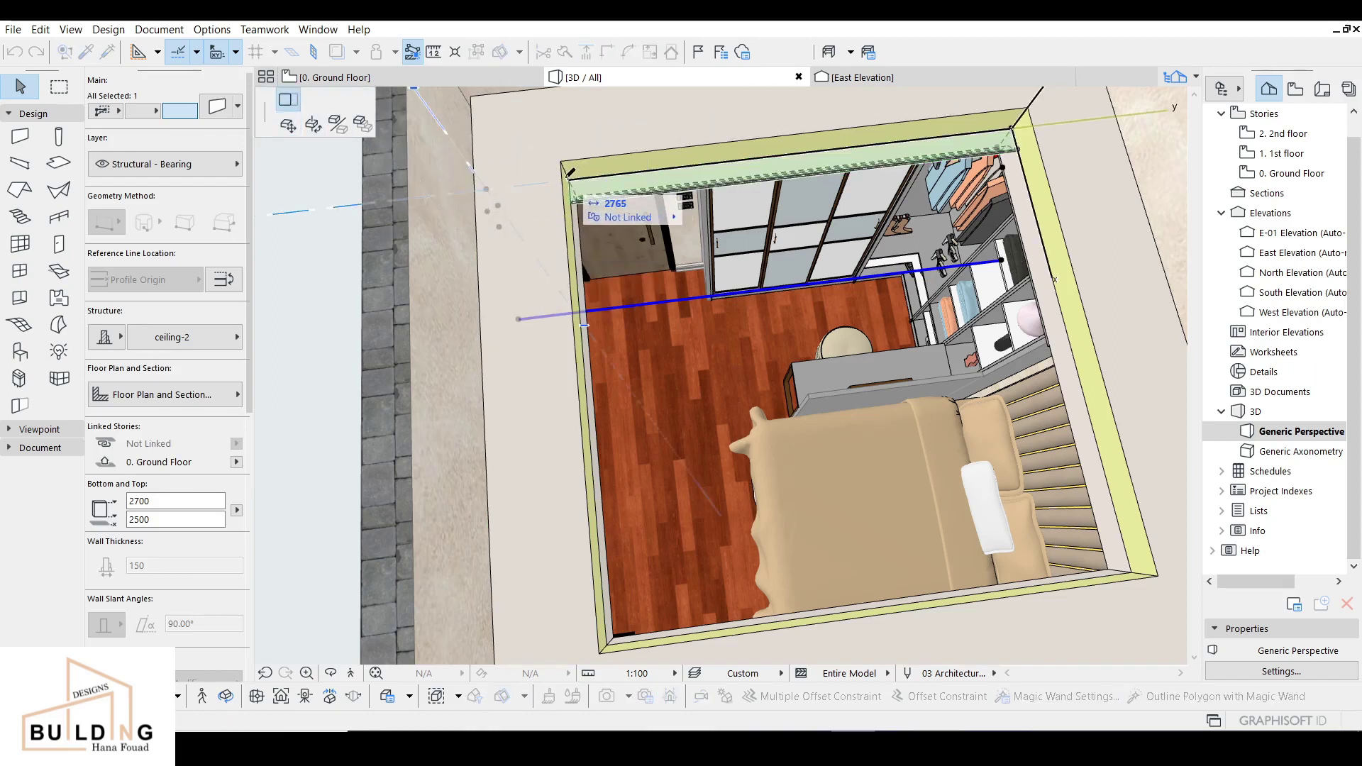
{"action": "left_click", "coordinate": [568, 179]}
{"action": "key", "text": "Escape"}
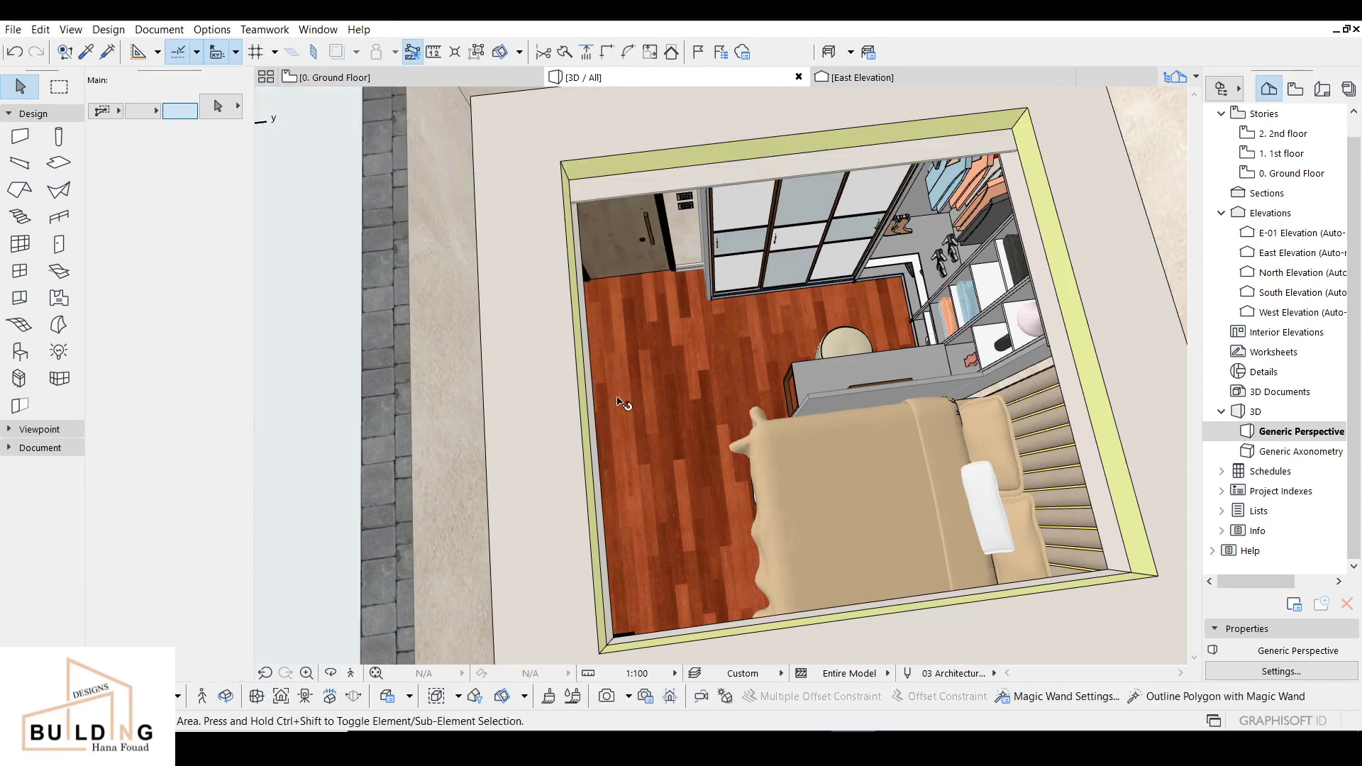
{"action": "left_click", "coordinate": [331, 674]}
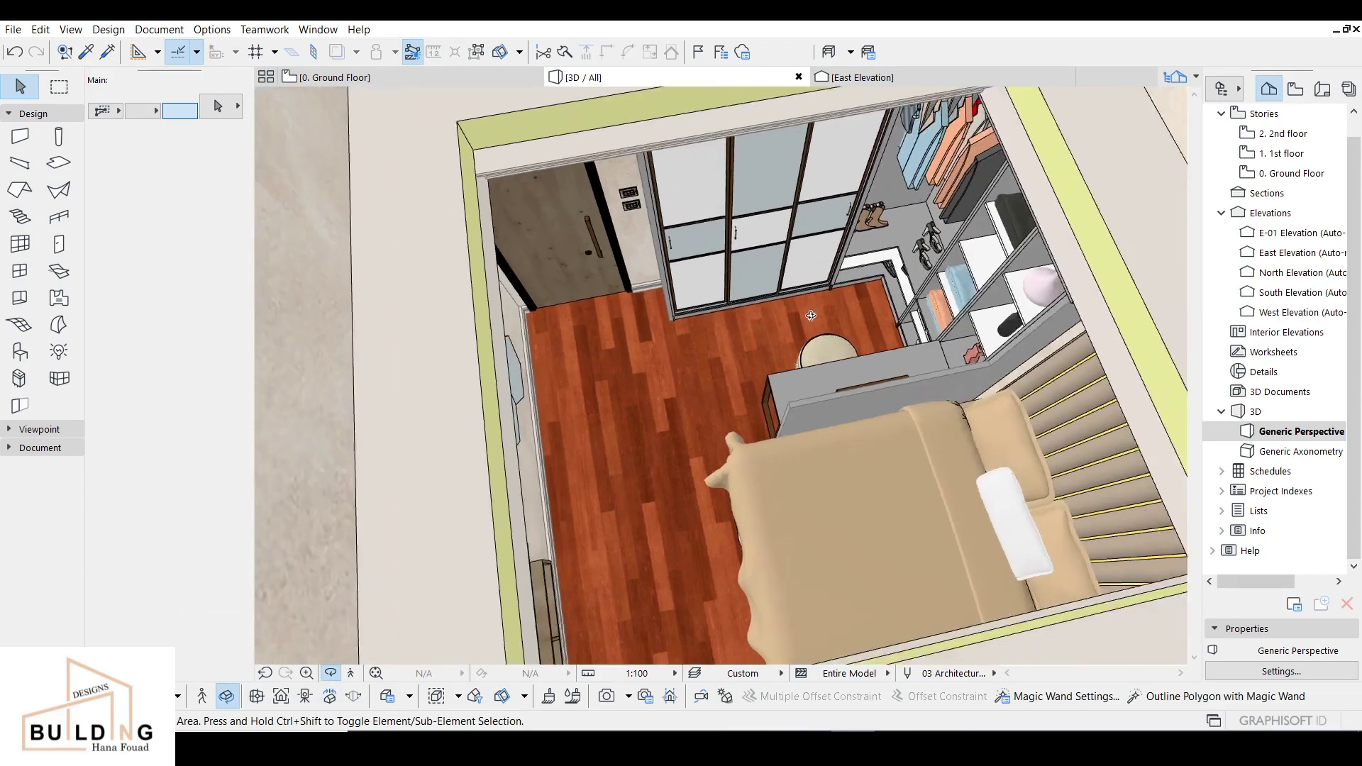
{"action": "middle_click_drag", "start_coordinate": [844, 241], "coordinate": [772, 445]}
{"action": "scroll", "coordinate": [837, 253], "scroll_direction": "up", "scroll_amount": 6}
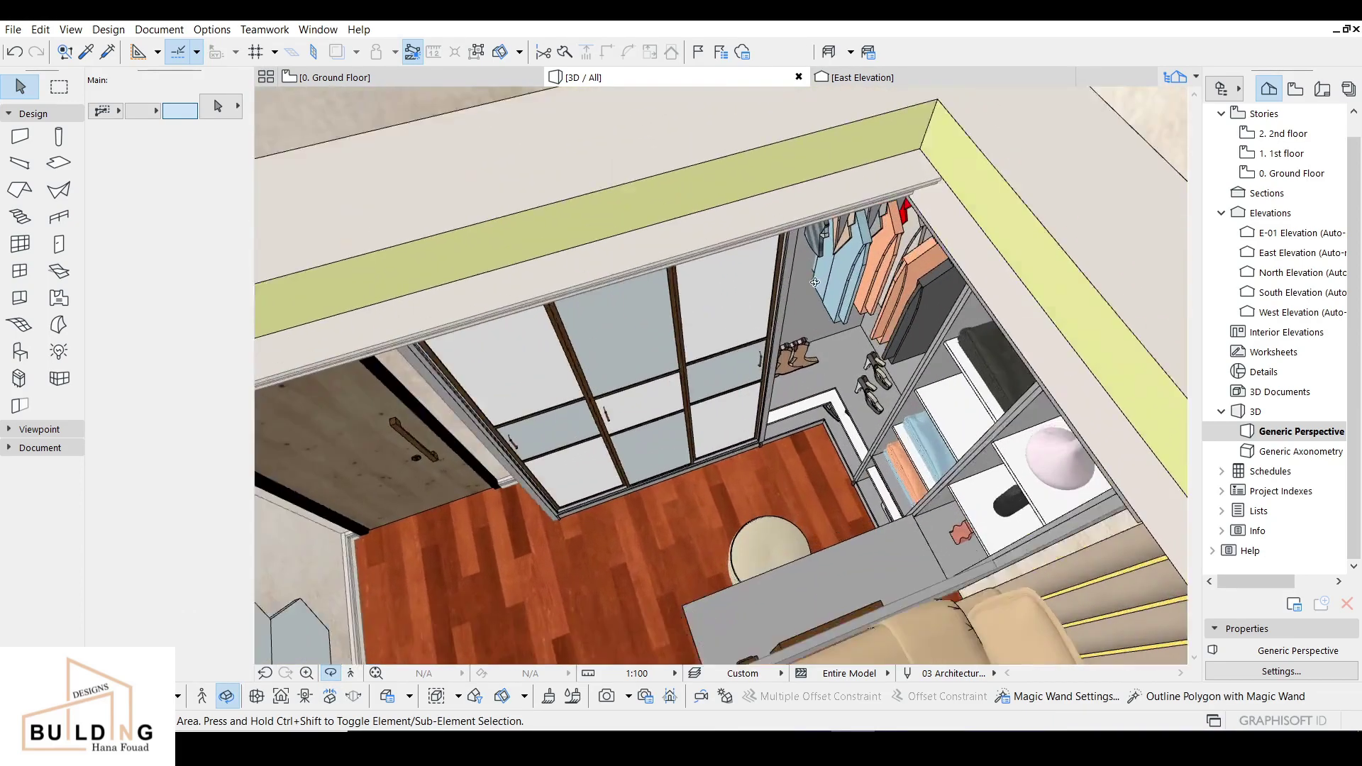
{"action": "left_click_drag", "start_coordinate": [811, 274], "coordinate": [795, 213]}
{"action": "middle_click_drag", "start_coordinate": [791, 234], "coordinate": [723, 373]}
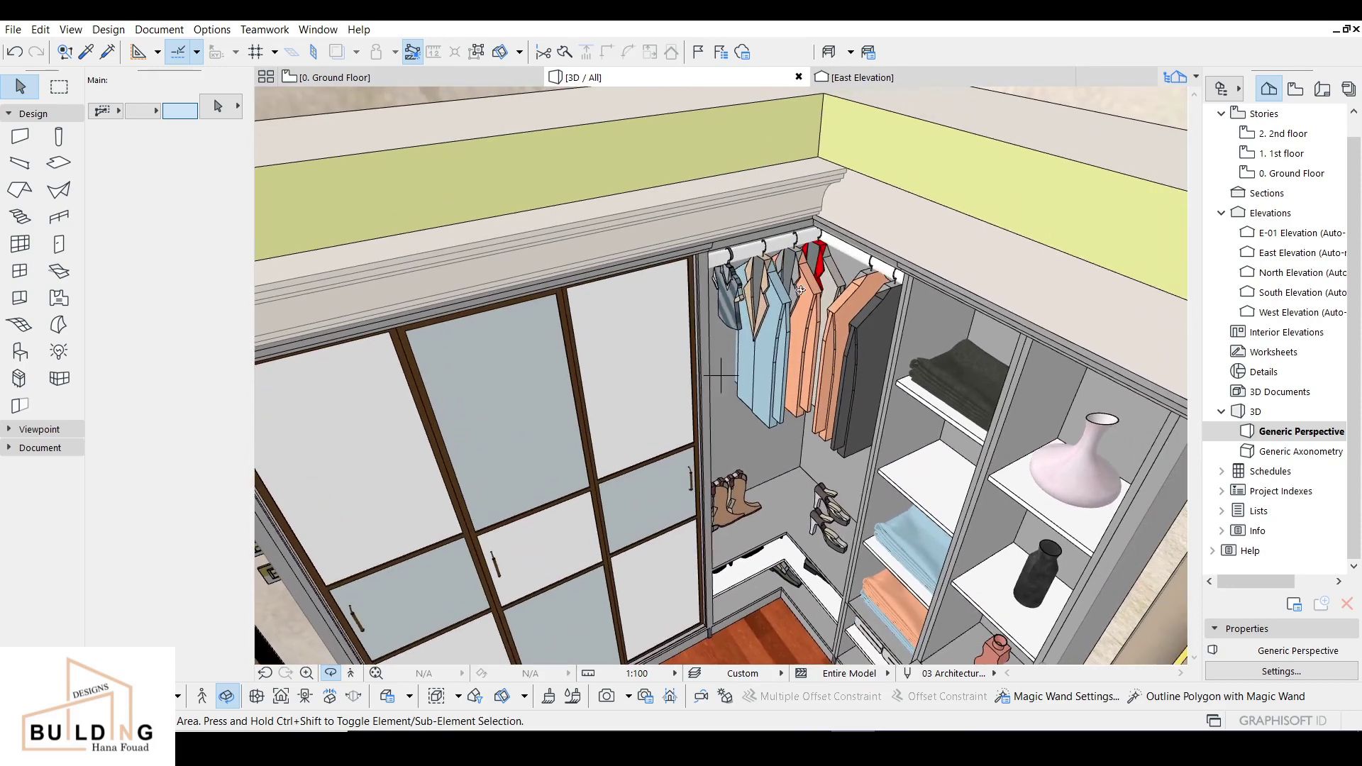
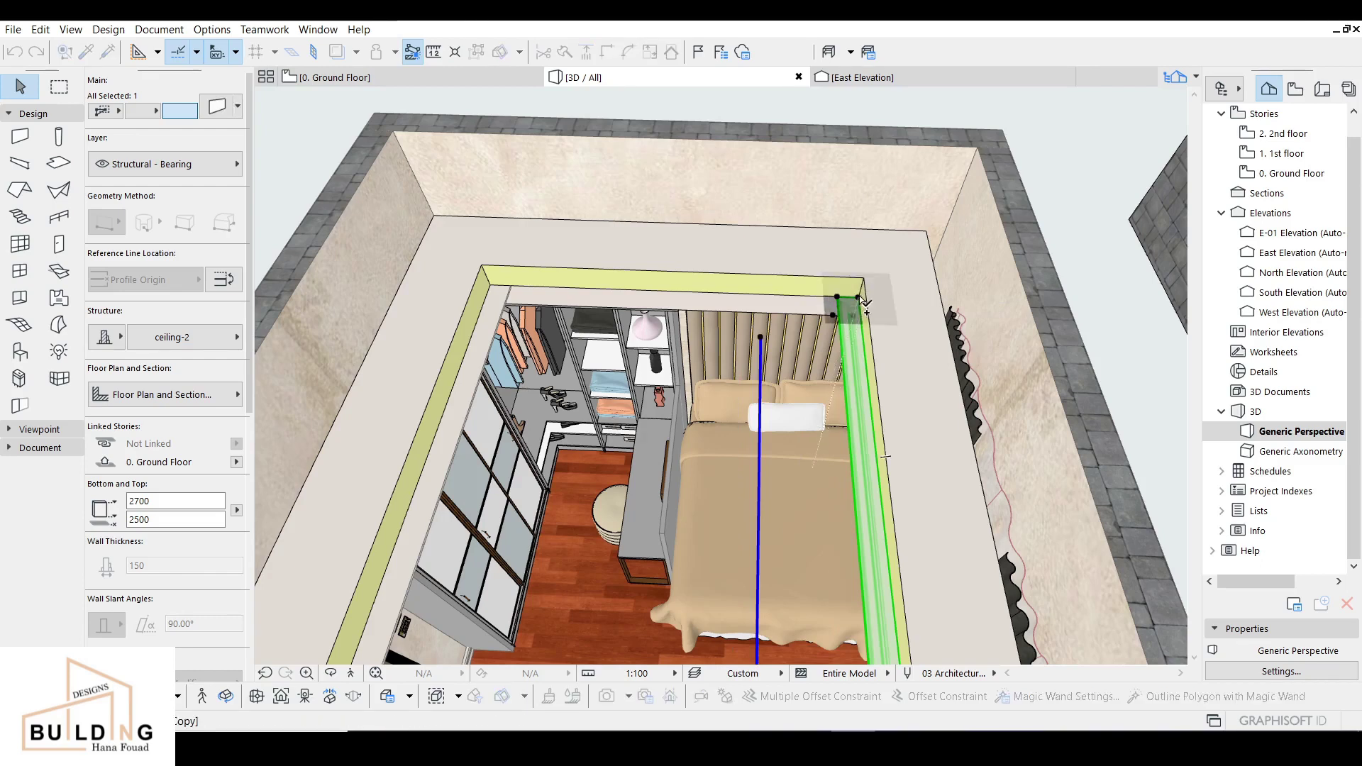
- Shift the window-side molding inward by its own width and rotate it 90° about its headboard-end corner to run parallel to the headboard wall
{"action": "left_click", "coordinate": [837, 296]}
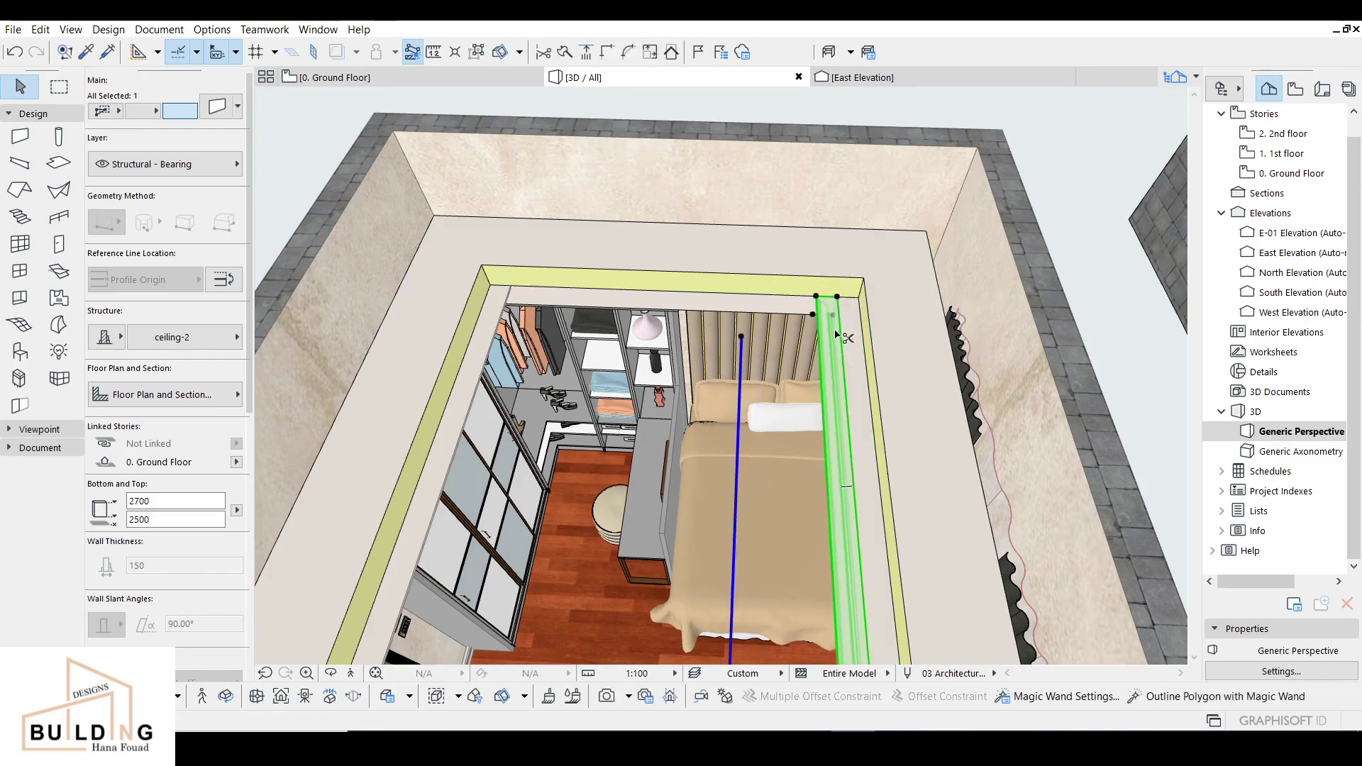
{"action": "key", "text": "ctrl+e"}
{"action": "left_click", "coordinate": [838, 298]}
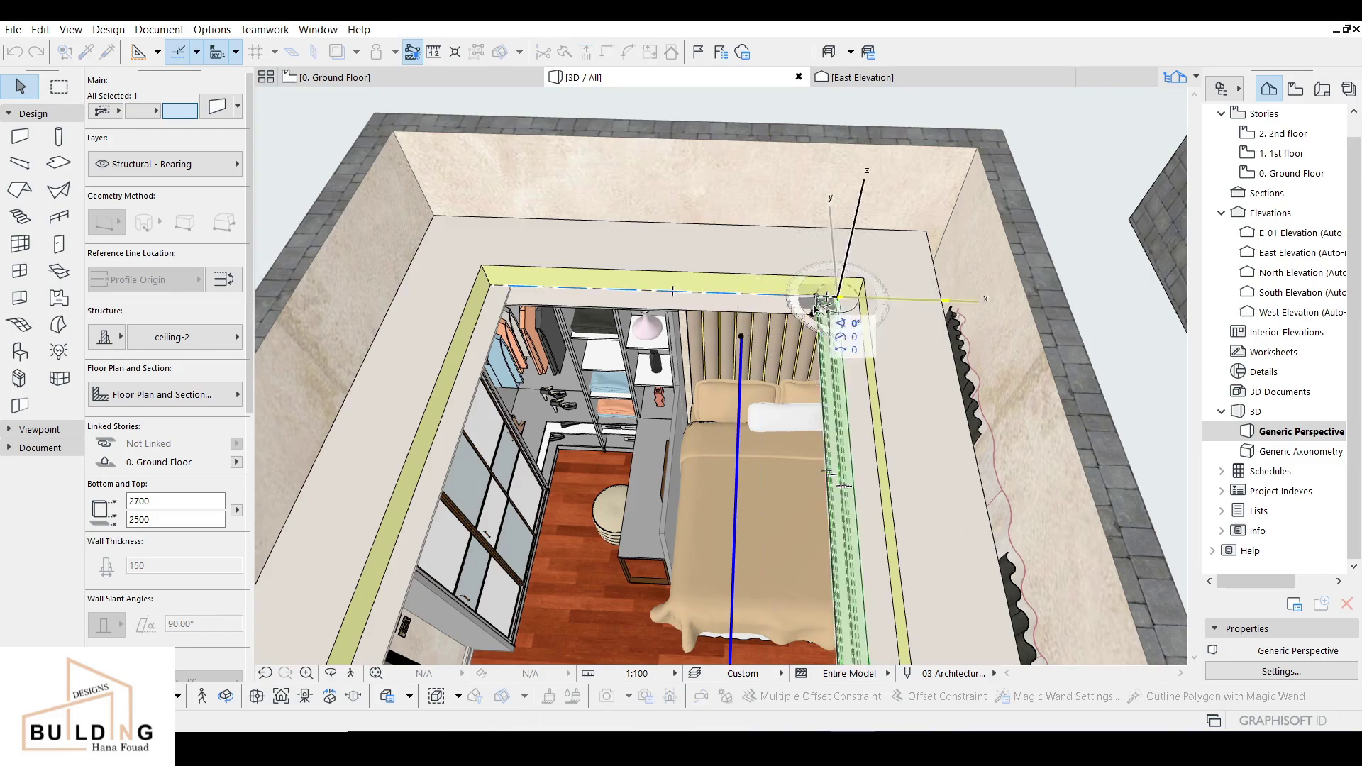
{"action": "left_click", "coordinate": [837, 365]}
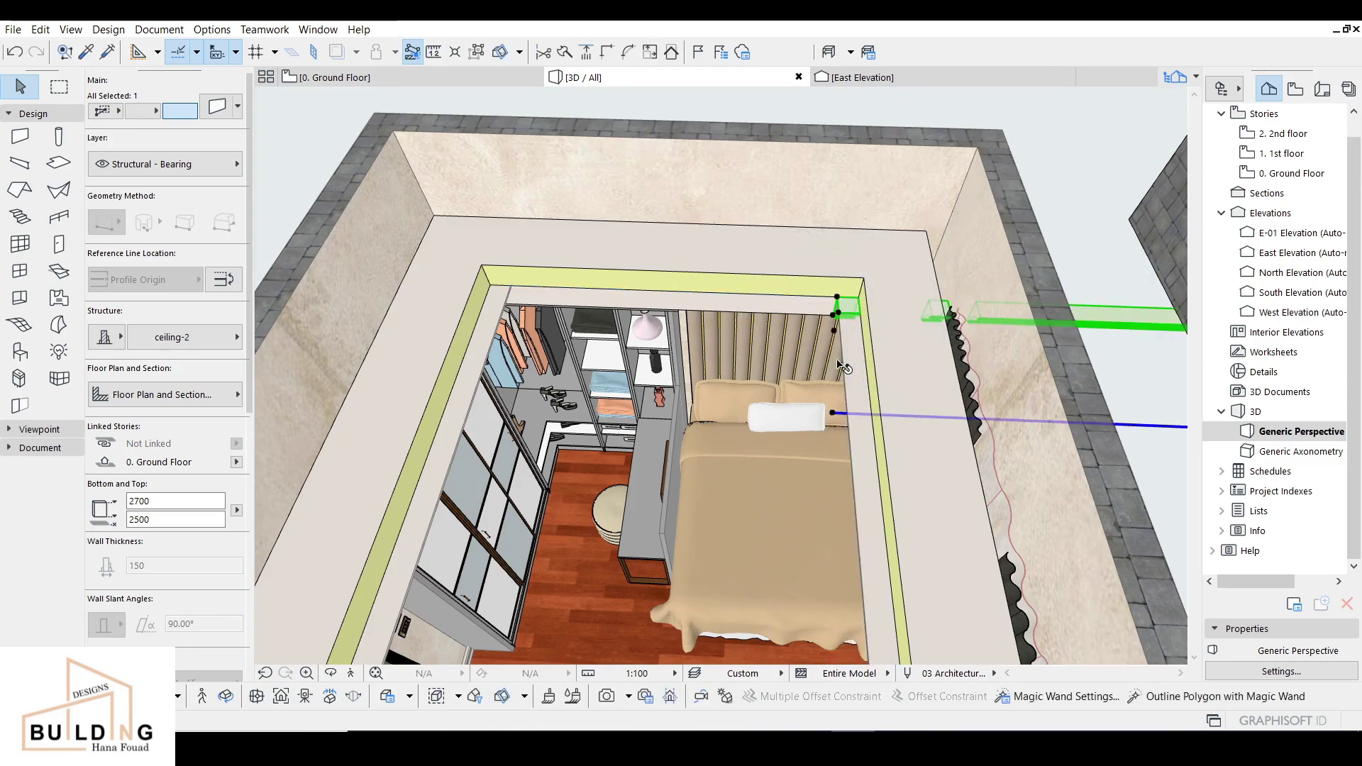
- Move the rotated molding to the opening's wardrobe corner and stretch its free end to the window-side corner along the headboard edge
{"action": "key", "text": "ctrl+d"}
{"action": "left_click", "coordinate": [840, 301]}
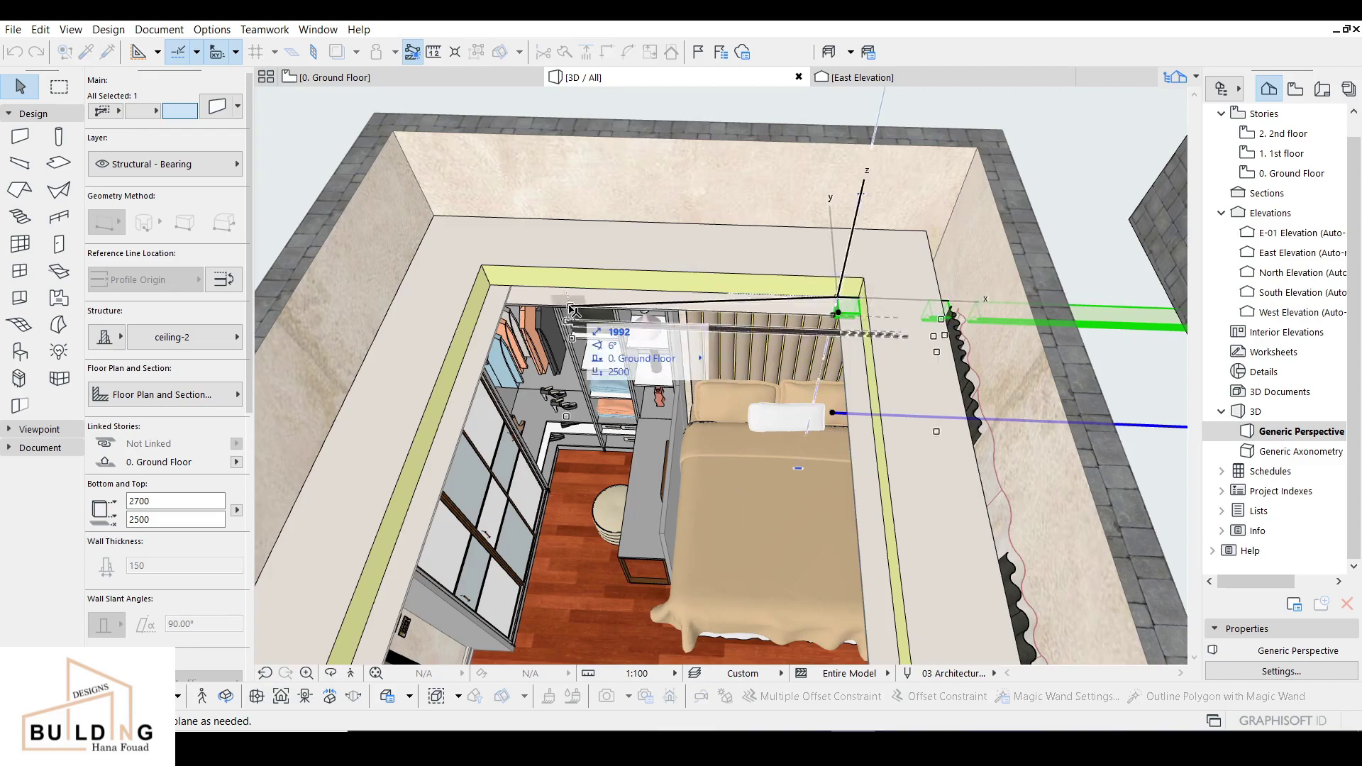
{"action": "left_click", "coordinate": [493, 289]}
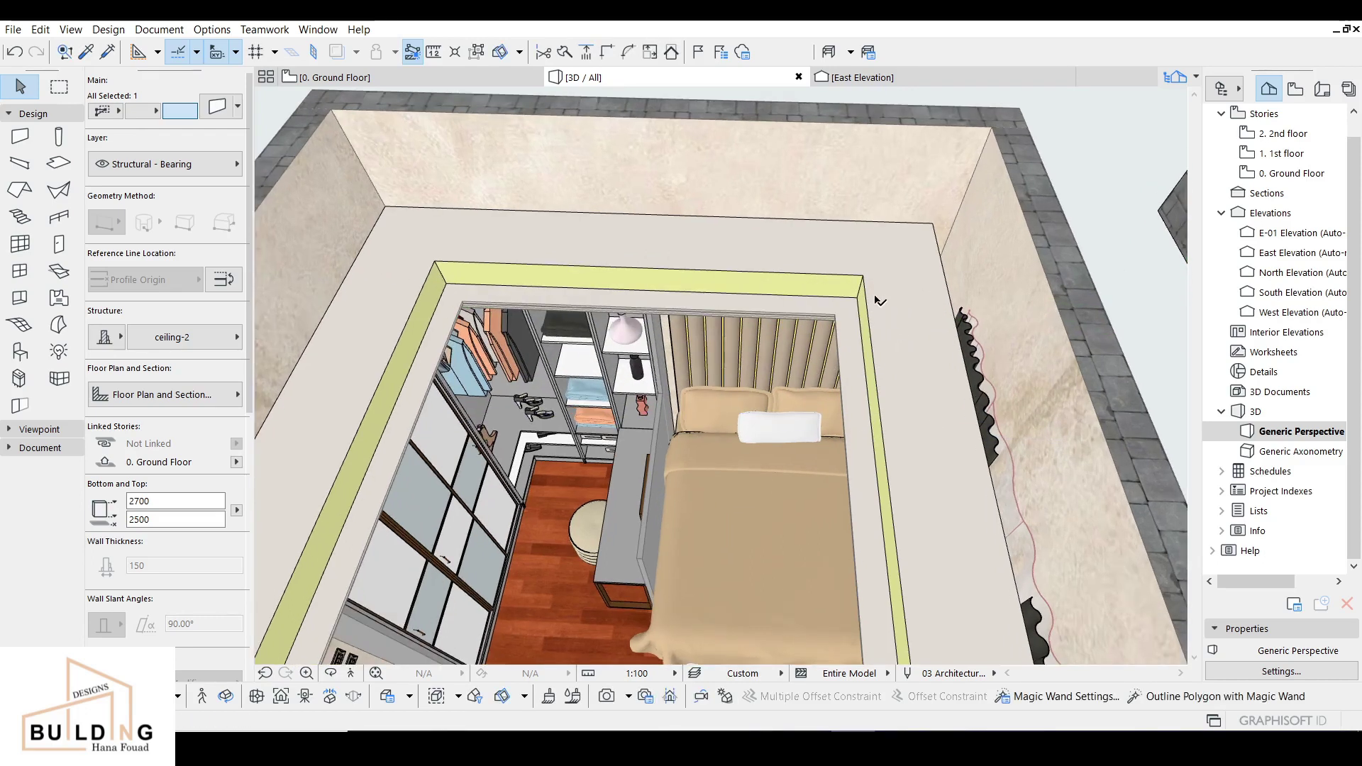
{"action": "left_click", "coordinate": [851, 298]}
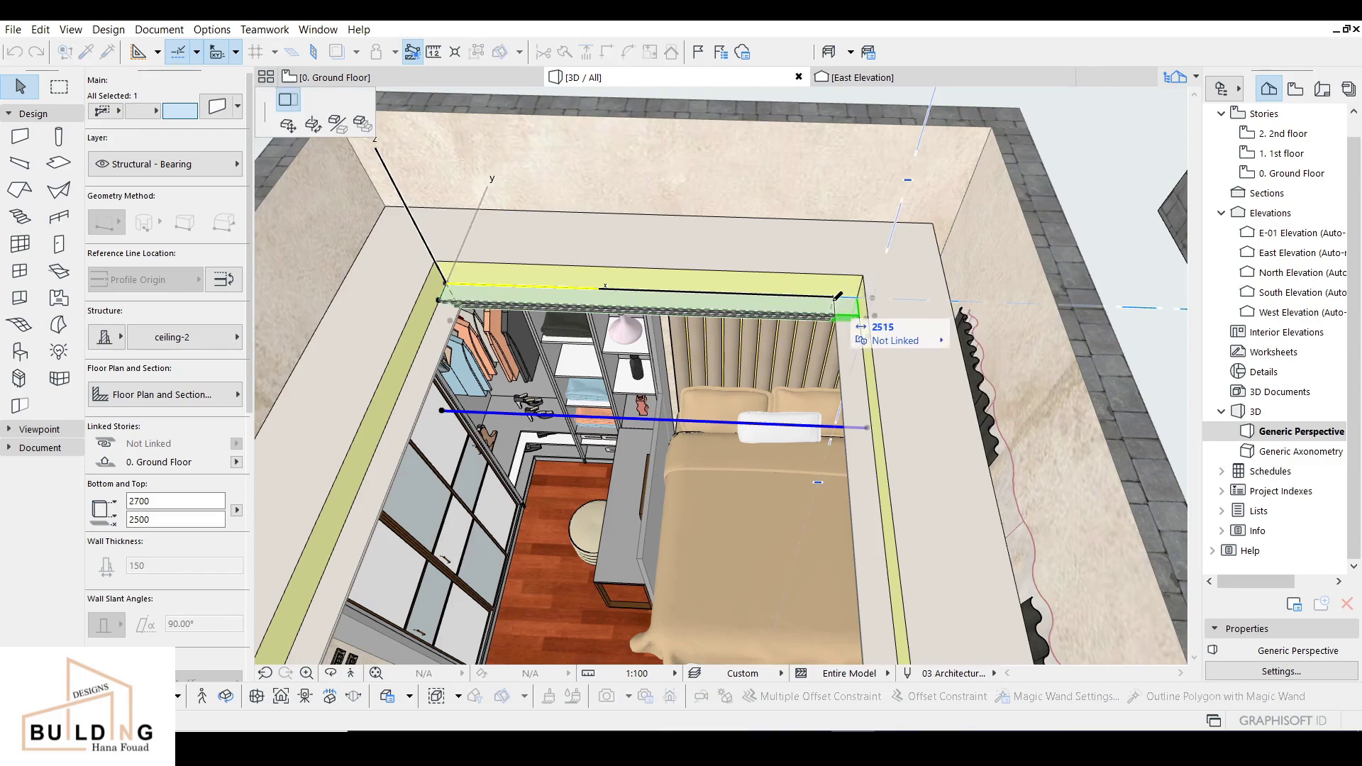
{"action": "left_click", "coordinate": [860, 296]}
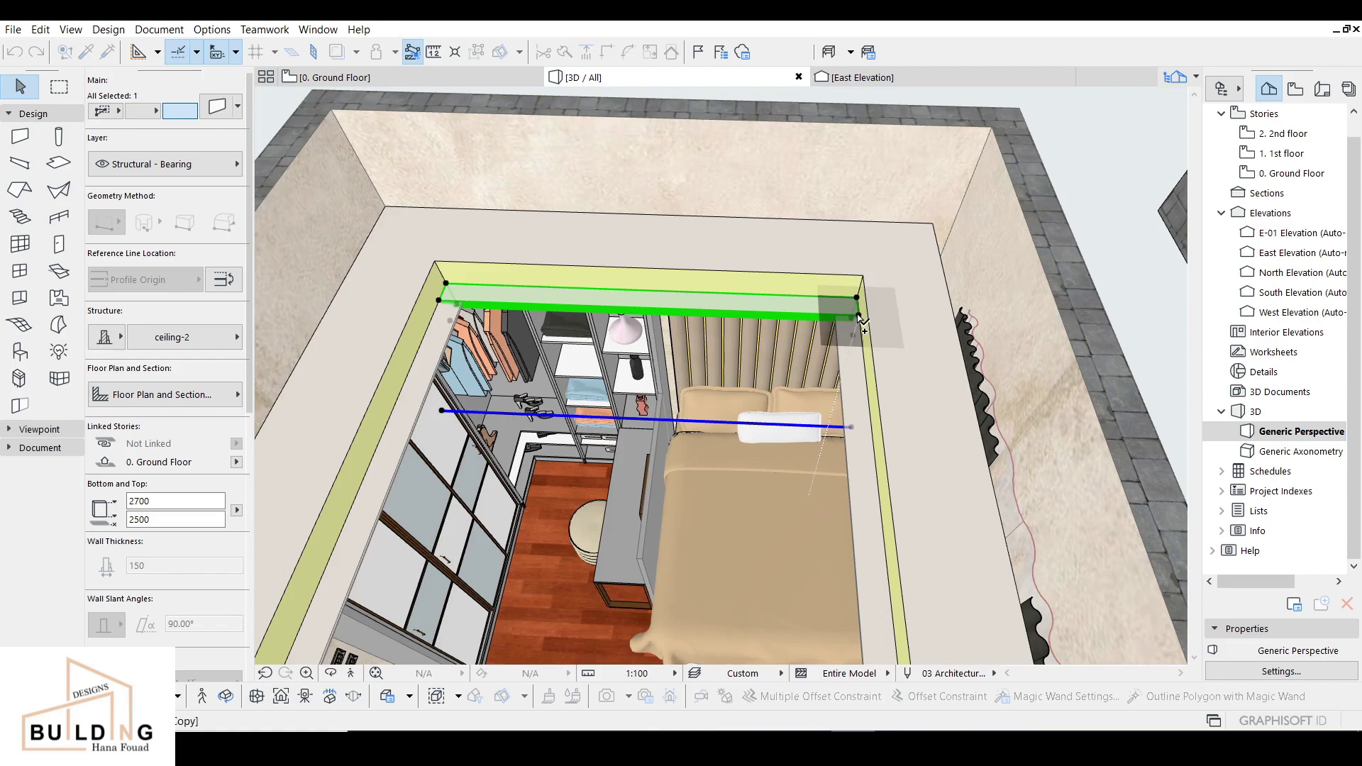
- Copy the headboard-side molding to the ceiling opening's opposite edge and mirror it lengthwise so its profile faces into the opening
{"action": "left_click", "coordinate": [858, 316]}
{"action": "scroll", "coordinate": [863, 471], "scroll_direction": "down", "scroll_amount": 2}
{"action": "middle_click_drag", "start_coordinate": [864, 471], "coordinate": [838, 365]}
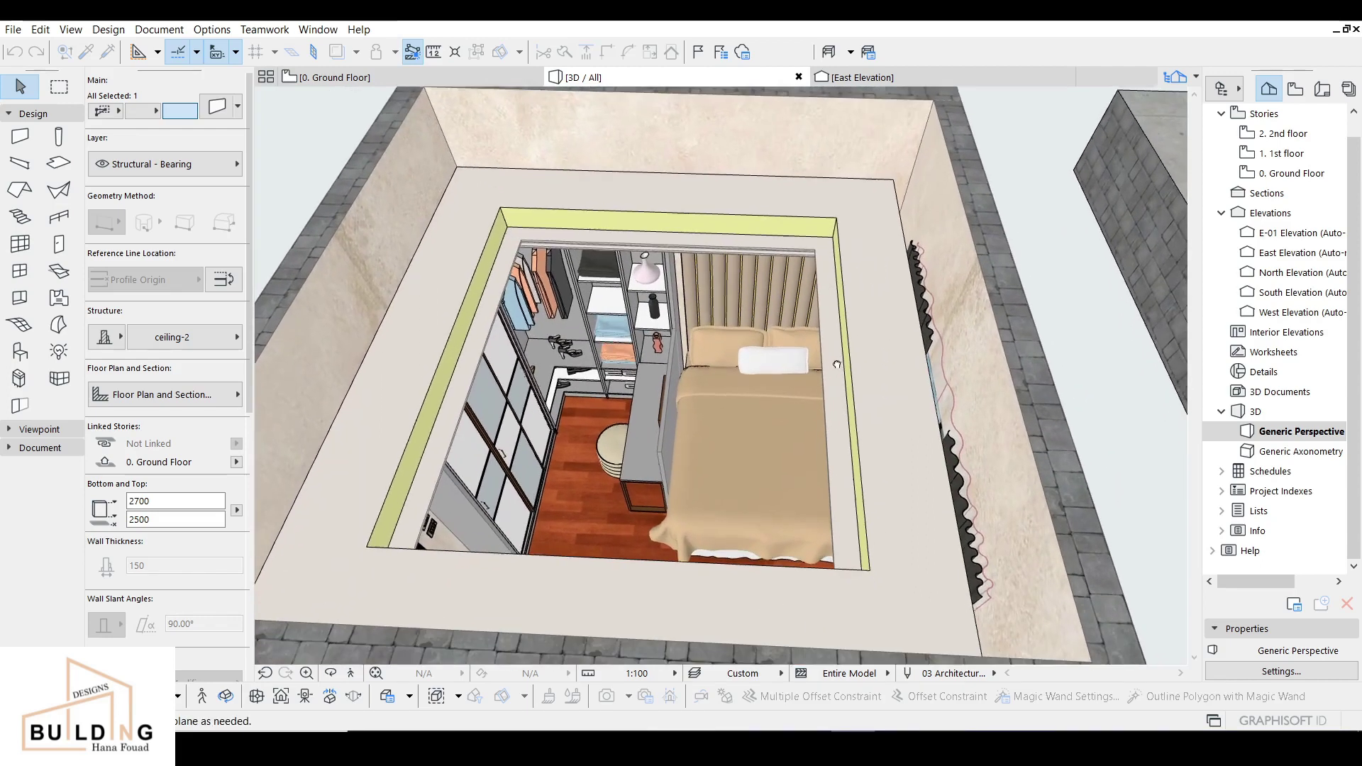
{"action": "left_click", "coordinate": [872, 565]}
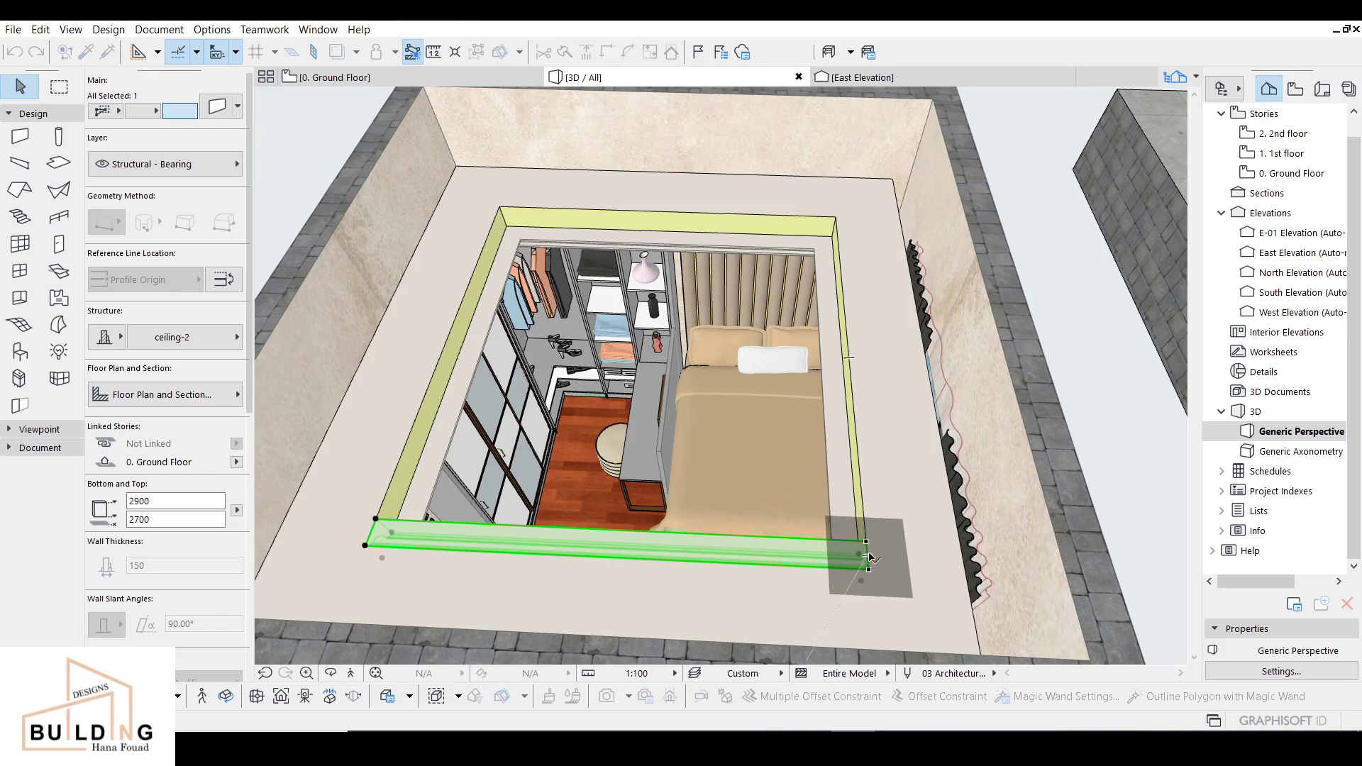
{"action": "left_click", "coordinate": [868, 556]}
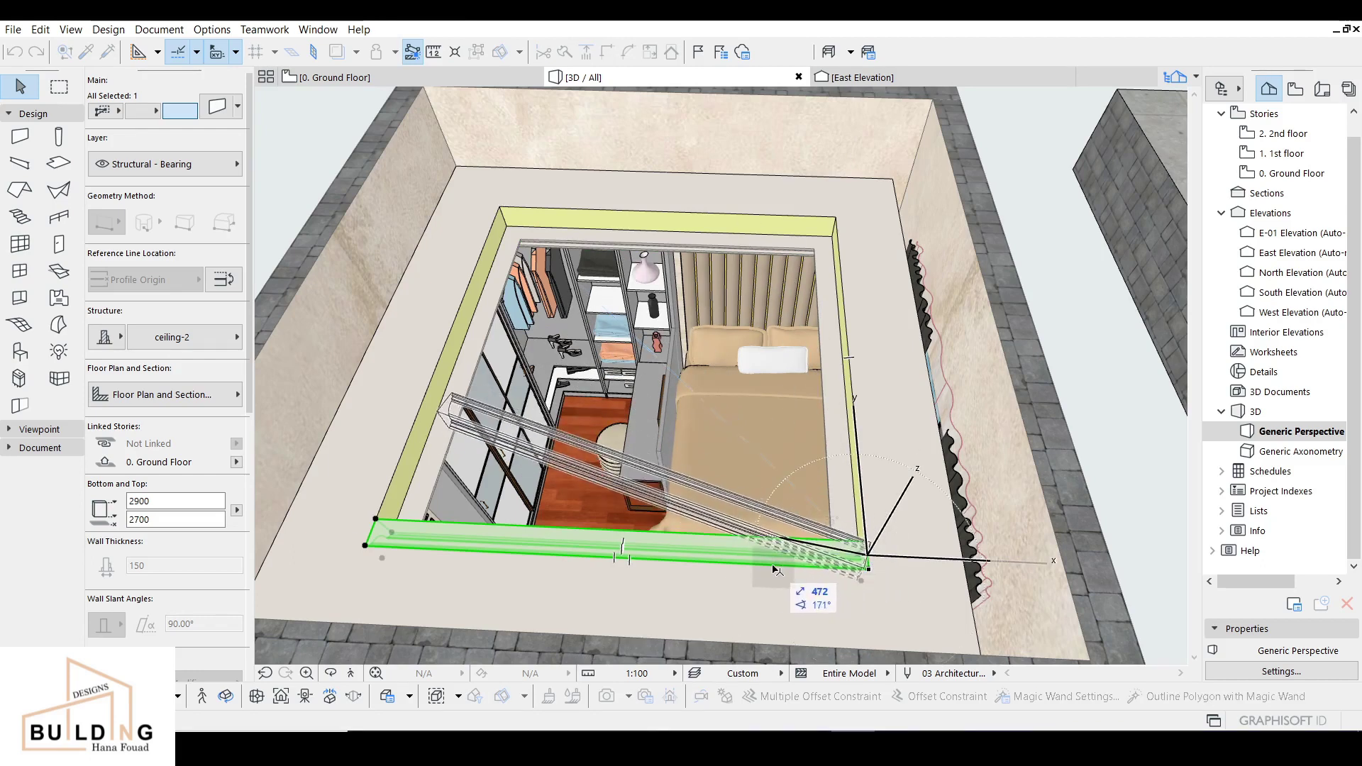
{"action": "left_click", "coordinate": [373, 538]}
{"action": "key", "text": "Escape"}
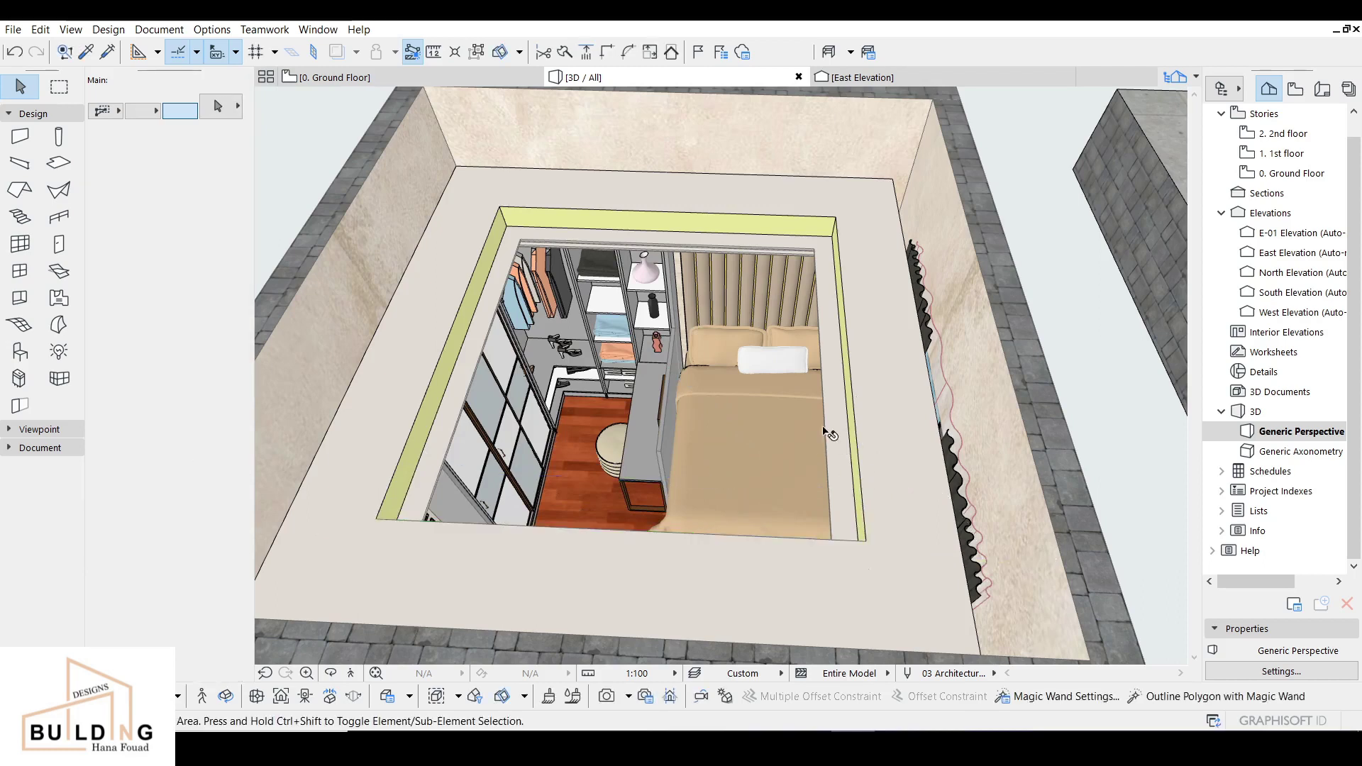
- Examine how the ceiling moldings meet at the corners above the wardrobe, headboard panels and curtain
{"action": "scroll", "coordinate": [820, 398], "scroll_direction": "up", "scroll_amount": 3}
{"action": "left_click", "coordinate": [330, 680]}
{"action": "left_click_drag", "start_coordinate": [624, 454], "coordinate": [809, 288]}
{"action": "middle_click_drag", "start_coordinate": [809, 288], "coordinate": [793, 497]}
{"action": "left_click_drag", "start_coordinate": [794, 496], "coordinate": [1027, 381]}
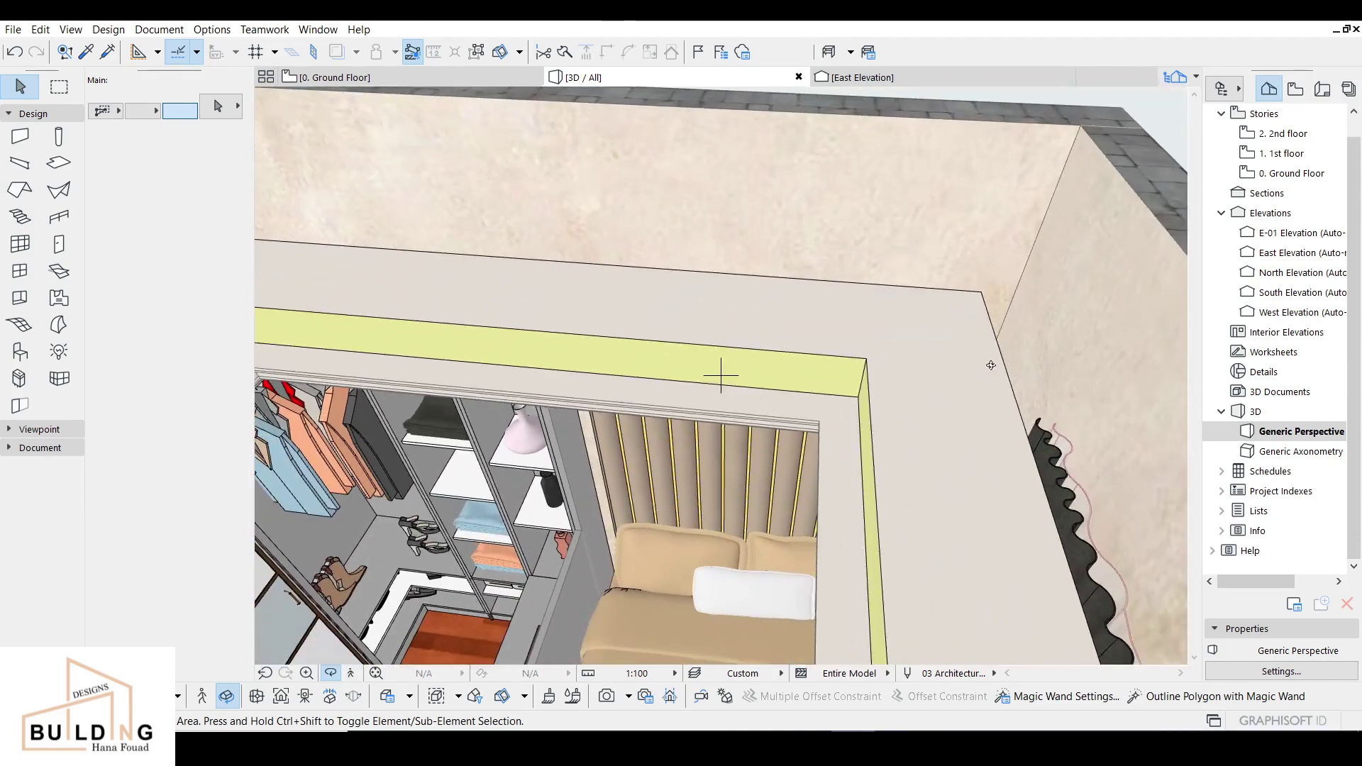
{"action": "left_click_drag", "start_coordinate": [973, 429], "coordinate": [836, 327]}
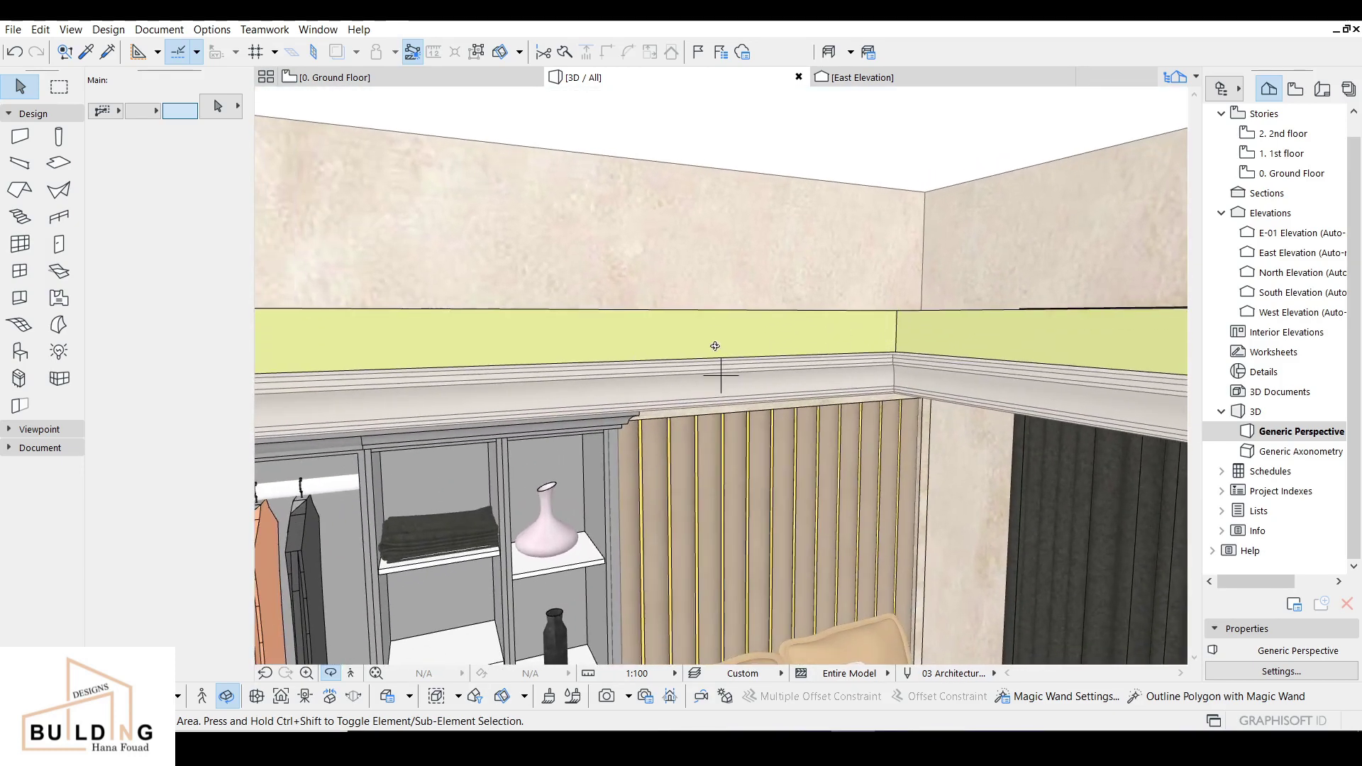
{"action": "left_click_drag", "start_coordinate": [660, 381], "coordinate": [577, 433]}
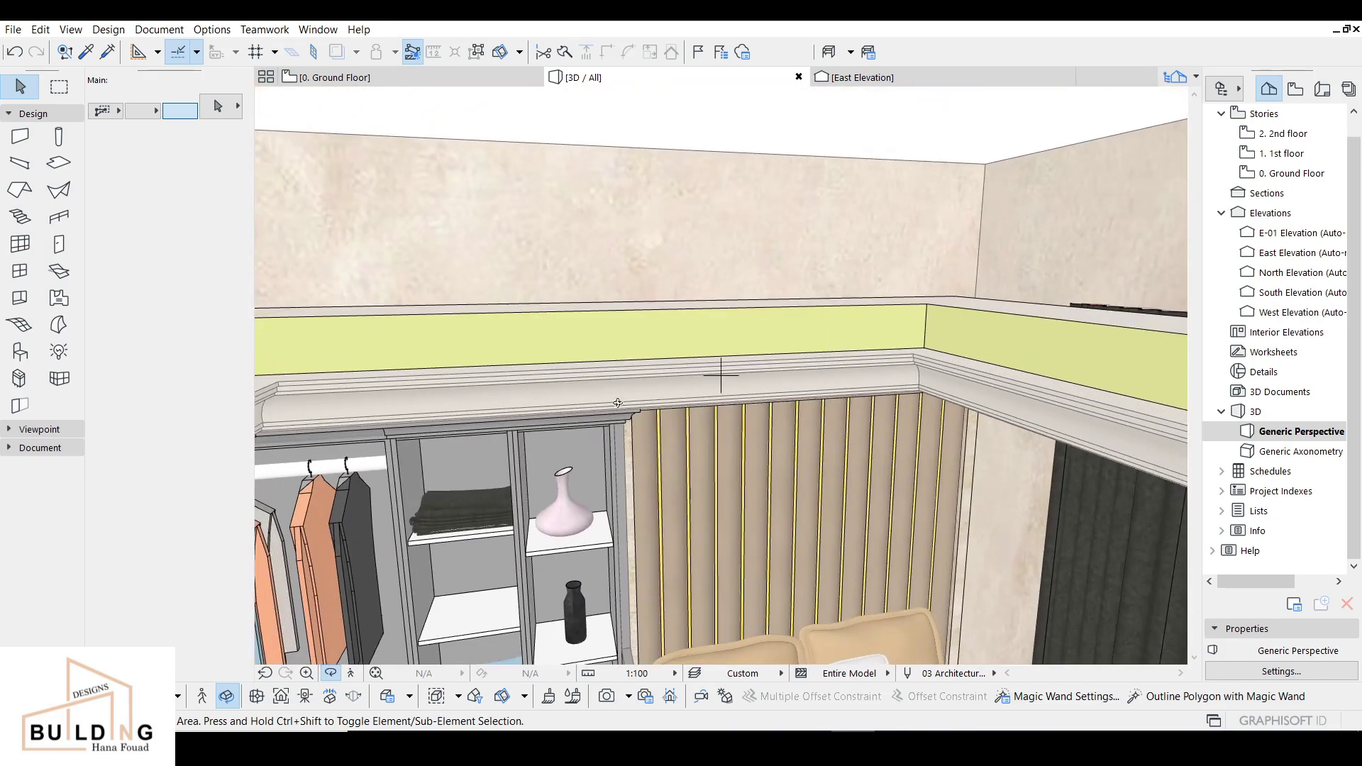
{"action": "left_click_drag", "start_coordinate": [880, 360], "coordinate": [811, 376]}
{"action": "scroll", "coordinate": [833, 325], "scroll_direction": "down", "scroll_amount": 5}
{"action": "scroll", "coordinate": [855, 301], "scroll_direction": "down", "scroll_amount": 5}
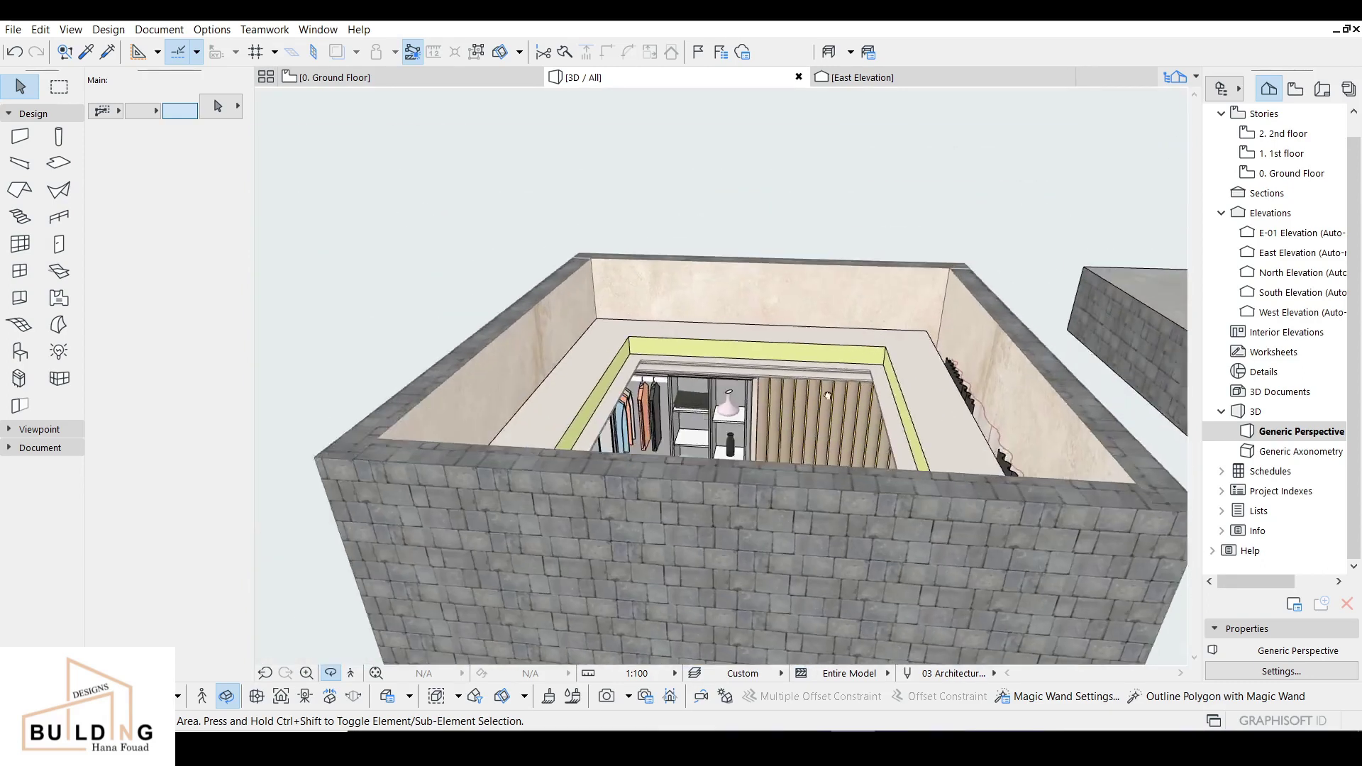
- Move the concrete roof slab from beside the building onto the top of the room walls, matching their outer corner
{"action": "middle_click_drag", "start_coordinate": [865, 301], "coordinate": [856, 425]}
{"action": "key", "text": "Escape"}
{"action": "left_click", "coordinate": [1071, 457]}
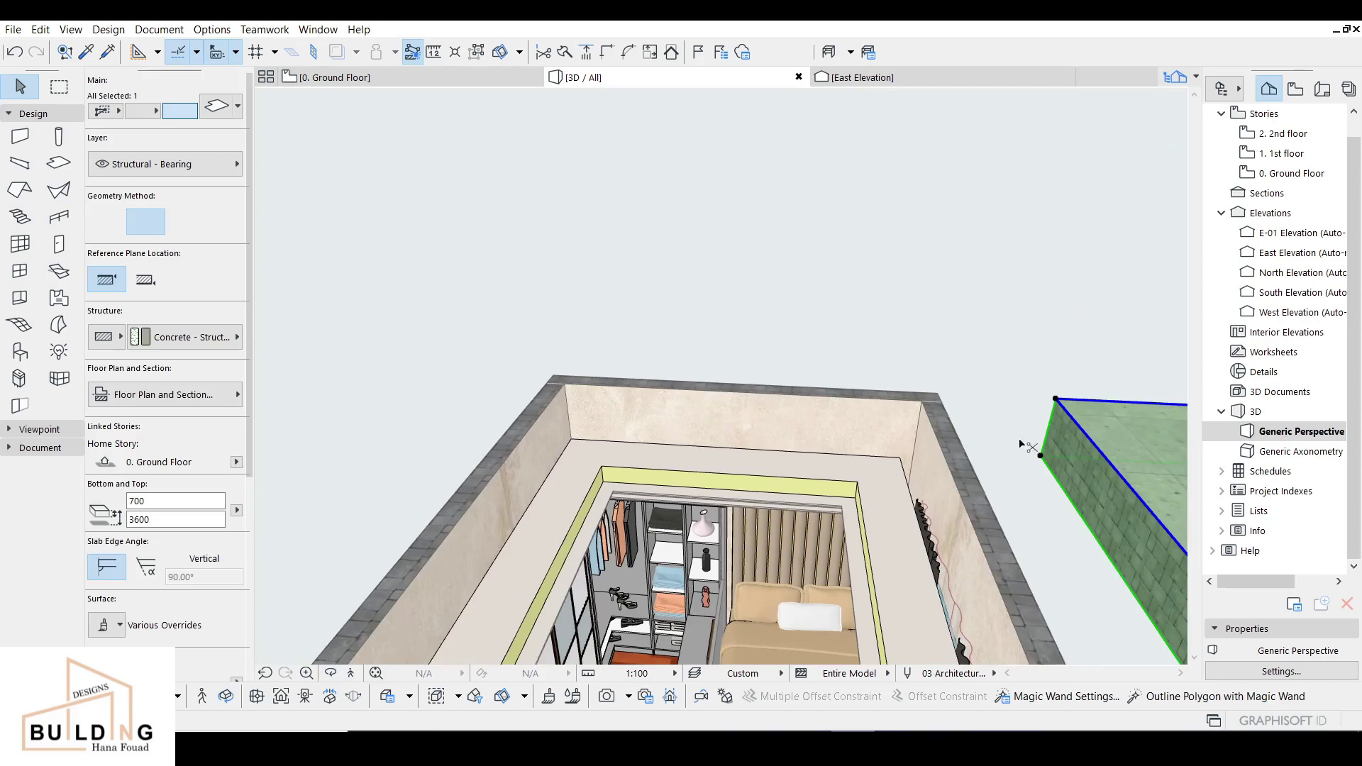
{"action": "key", "text": "ctrl+d"}
{"action": "left_click", "coordinate": [1055, 399]}
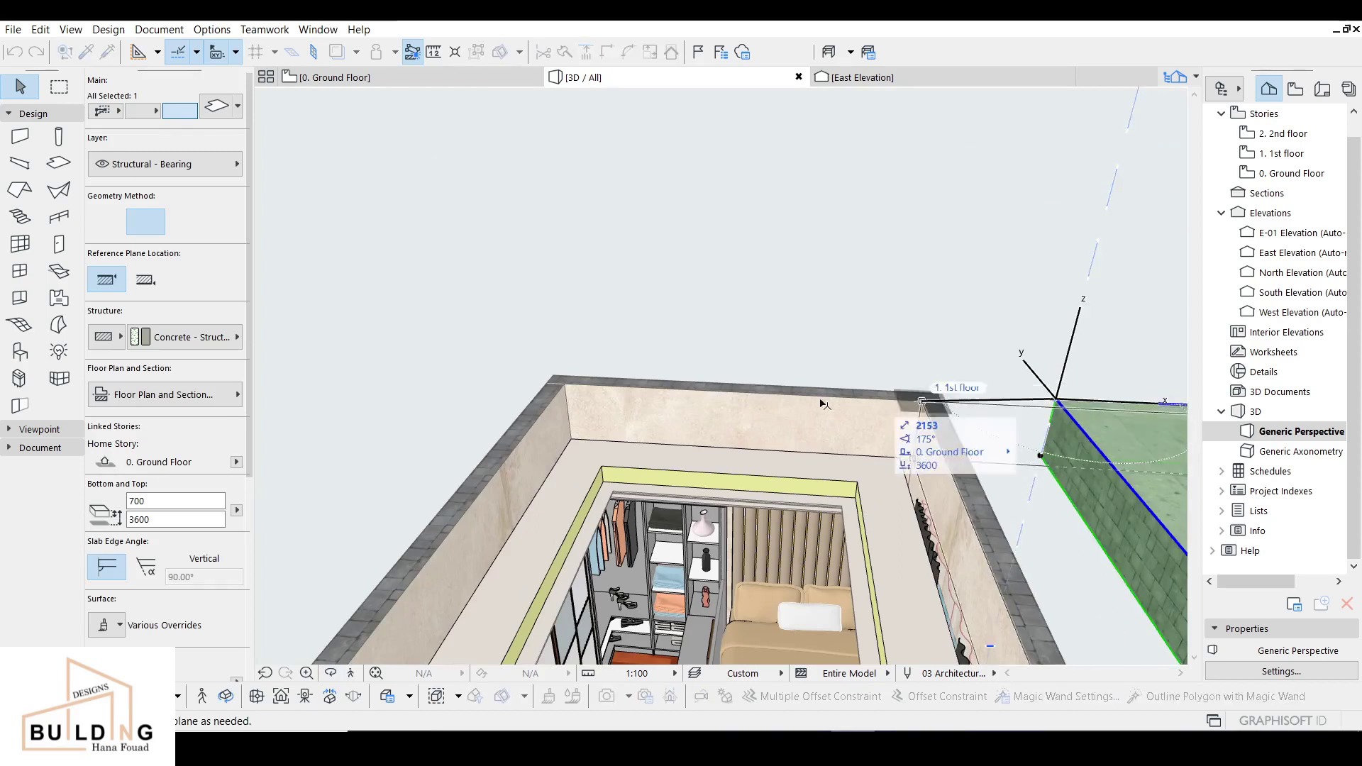
{"action": "left_click", "coordinate": [554, 383]}
{"action": "key", "text": "Escape"}
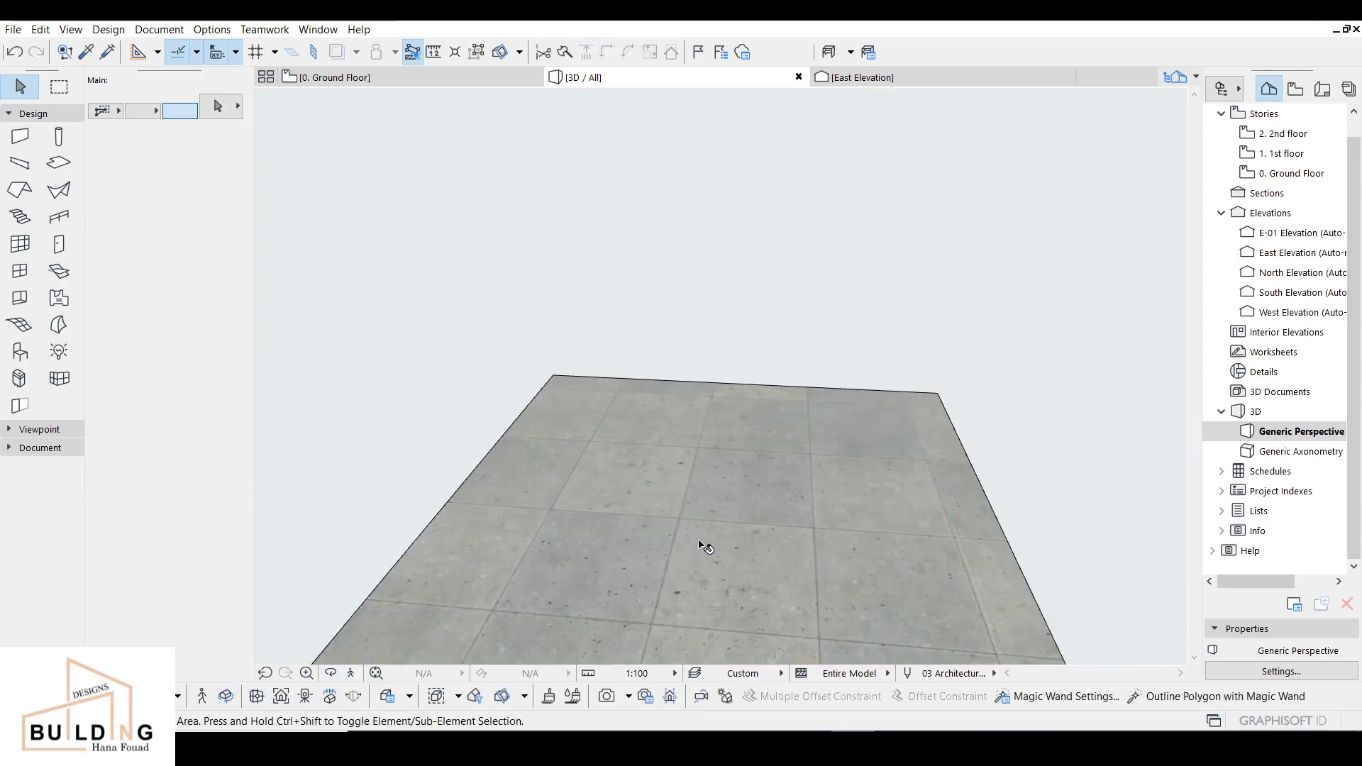
- Examine the dropped ceiling and its moldings from inside the roofed room
{"action": "scroll", "coordinate": [705, 546], "scroll_direction": "up", "scroll_amount": 1}
{"action": "left_click", "coordinate": [334, 673]}
{"action": "scroll", "coordinate": [780, 588], "scroll_direction": "up", "scroll_amount": 7}
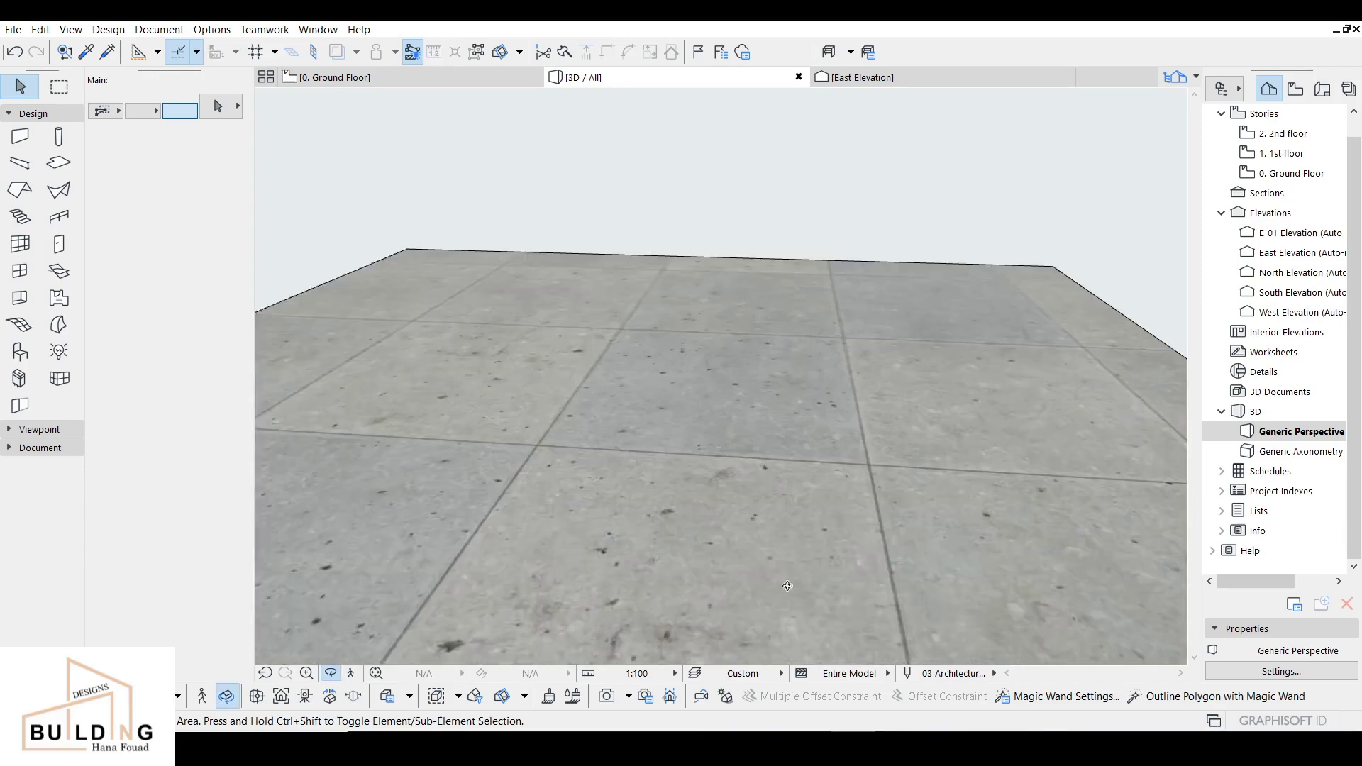
{"action": "left_click_drag", "start_coordinate": [720, 375], "coordinate": [958, 656]}
{"action": "left_click_drag", "start_coordinate": [432, 528], "coordinate": [950, 552]}
{"action": "scroll", "coordinate": [958, 509], "scroll_direction": "down", "scroll_amount": 3}
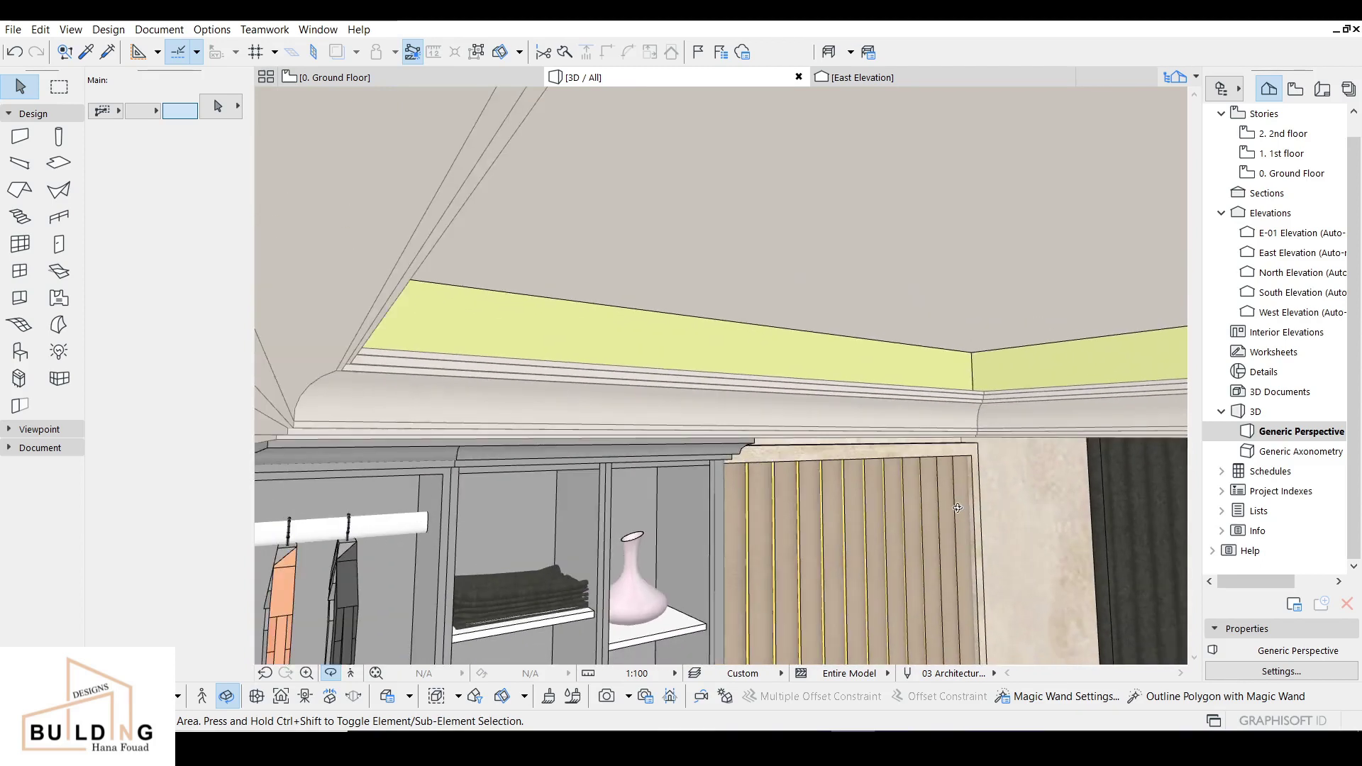